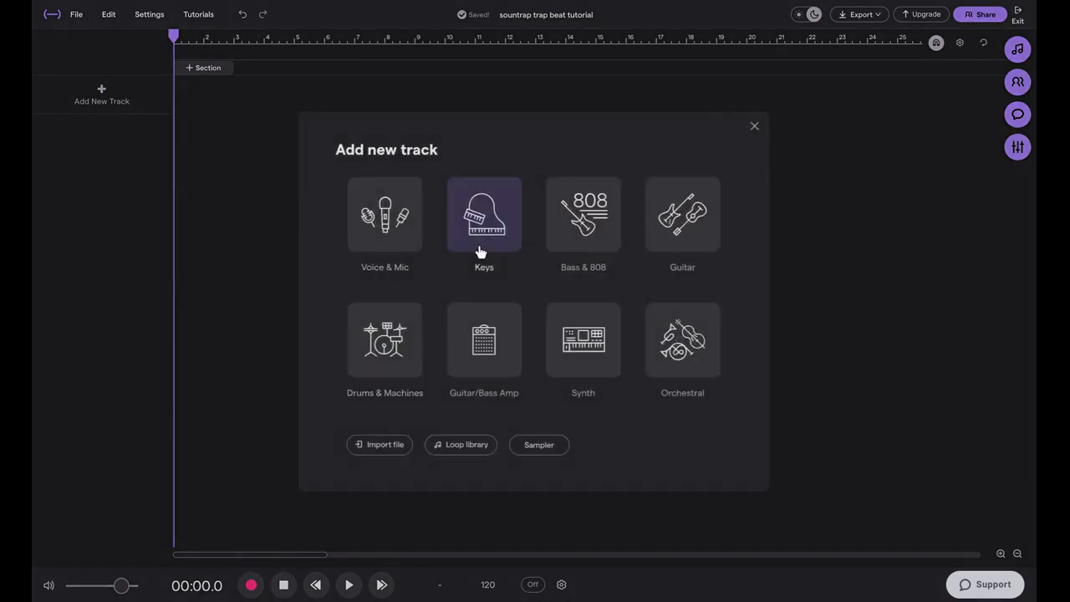
- Create a region at bar 1 of the Grand Piano track and extend it to eight bars
{"action": "left_click", "coordinate": [188, 106]}
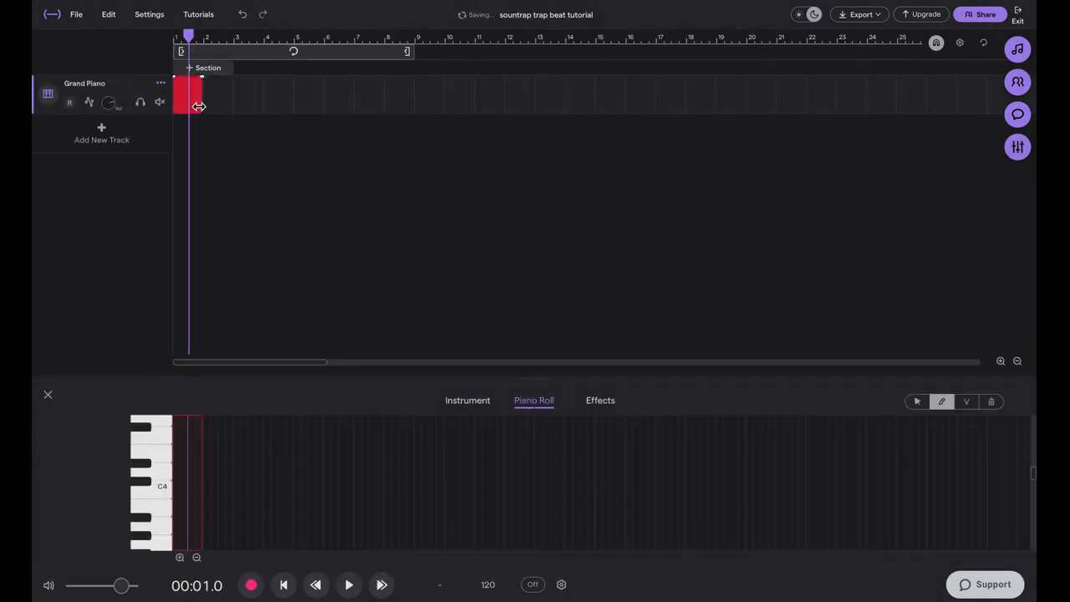
{"action": "left_click_drag", "start_coordinate": [417, 100], "coordinate": [414, 100]}
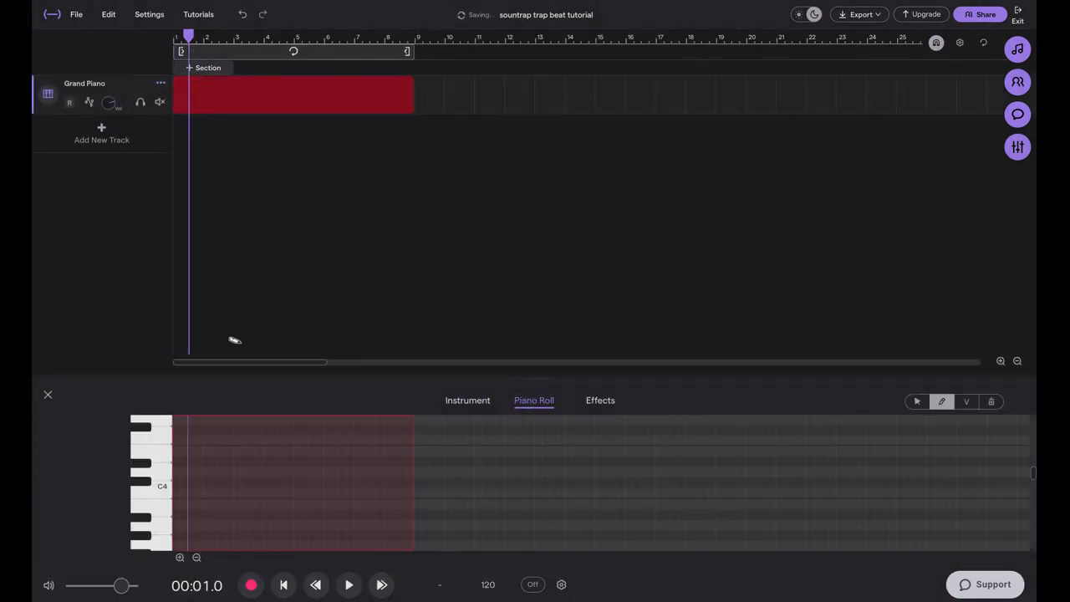
- Set the project tempo to 150 BPM and the key to A minor
{"action": "left_click", "coordinate": [491, 588]}
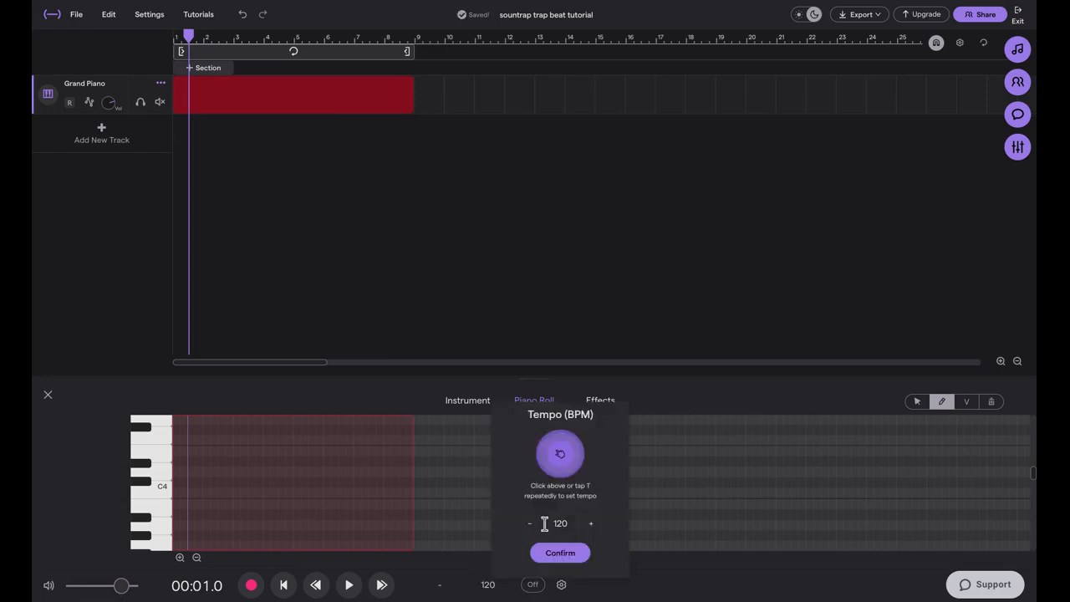
{"action": "type", "text": "150"}
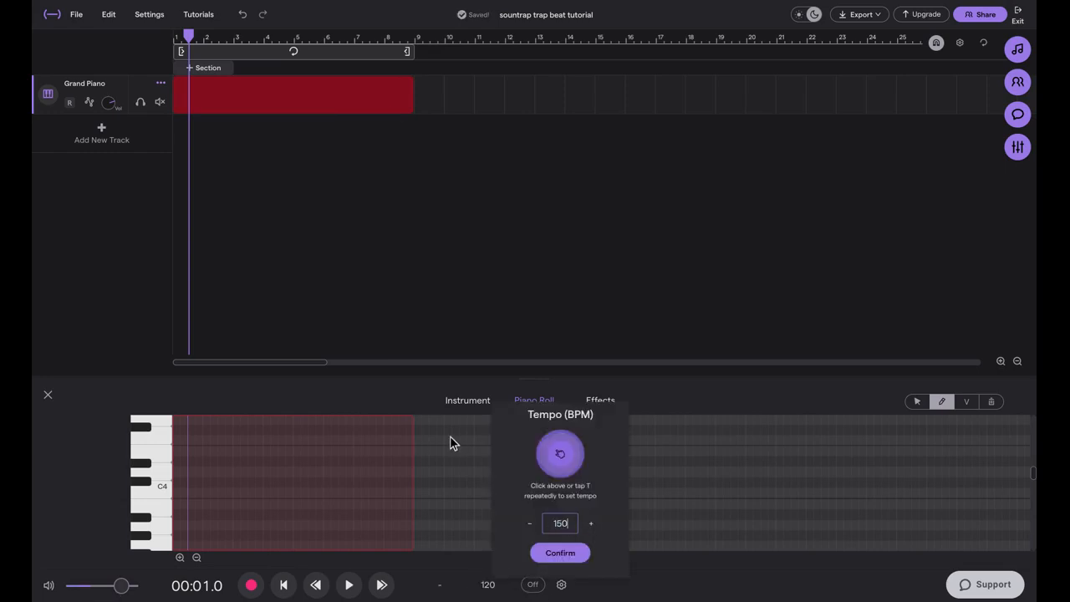
{"action": "left_click", "coordinate": [561, 553]}
{"action": "left_click", "coordinate": [442, 586]}
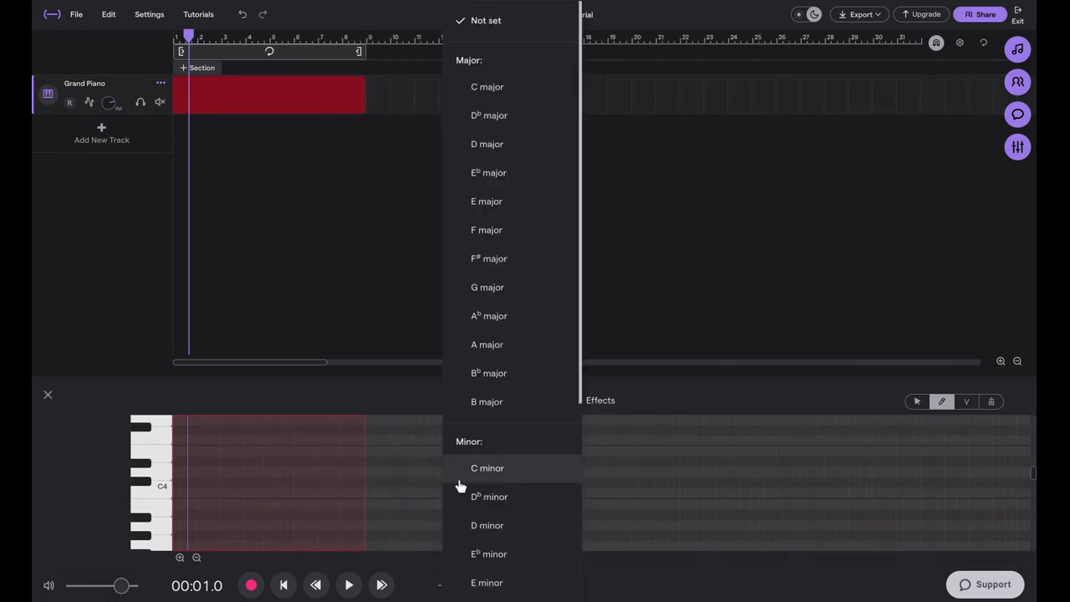
{"action": "scroll", "coordinate": [494, 550], "scroll_direction": "down", "scroll_amount": 1}
{"action": "scroll", "coordinate": [494, 550], "scroll_direction": "down", "scroll_amount": 3}
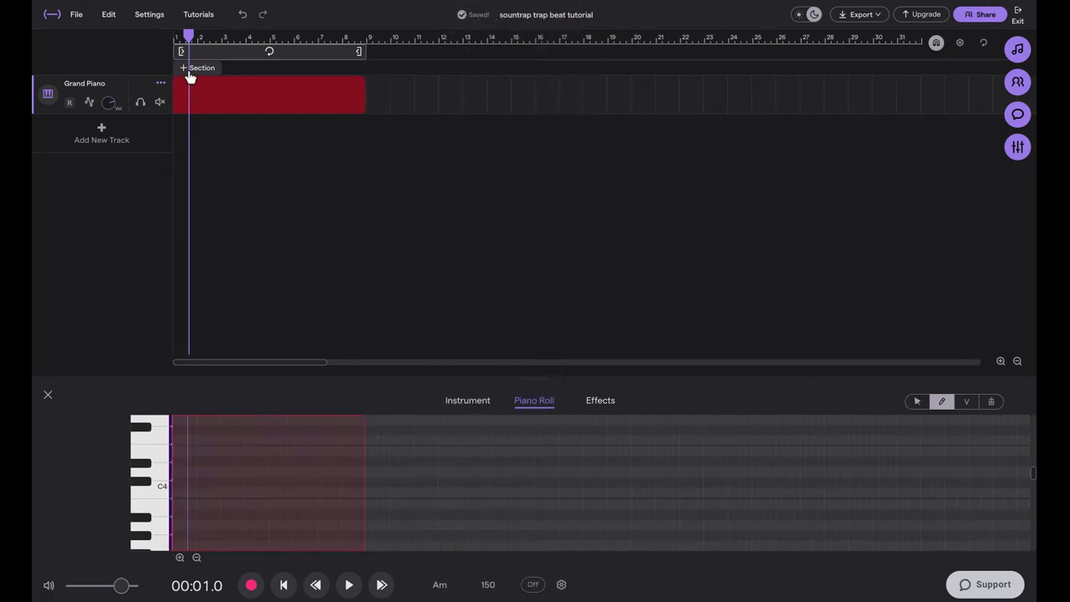
- Return the playhead to the project start and enlarge the piano roll editor for the piano region
{"action": "left_click", "coordinate": [175, 38]}
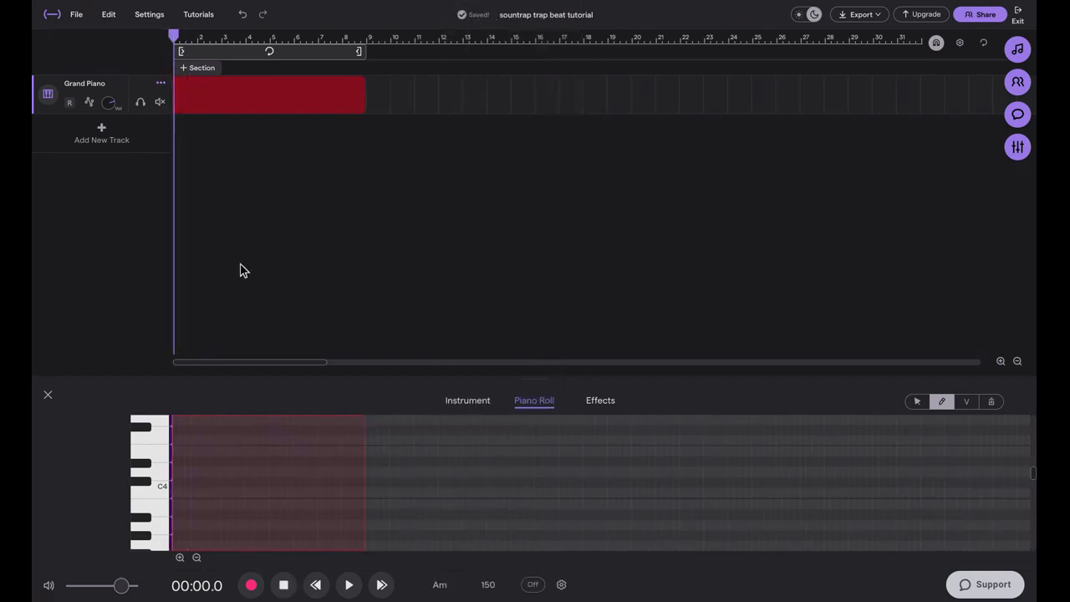
{"action": "scroll", "coordinate": [244, 240], "scroll_direction": "up", "scroll_amount": 2}
{"action": "scroll", "coordinate": [362, 94], "scroll_direction": "up", "scroll_amount": 2}
{"action": "left_click_drag", "start_coordinate": [351, 38], "coordinate": [52, 365]}
{"action": "scroll", "coordinate": [235, 487], "scroll_direction": "down", "scroll_amount": 1}
{"action": "scroll", "coordinate": [235, 487], "scroll_direction": "up", "scroll_amount": 1}
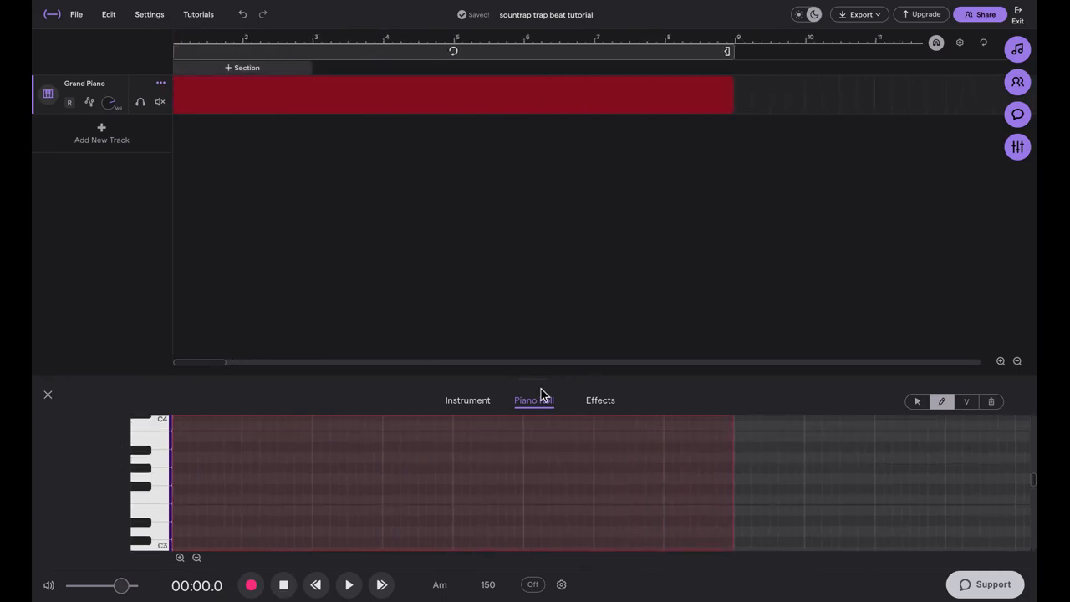
{"action": "left_click_drag", "start_coordinate": [544, 379], "coordinate": [535, 109]}
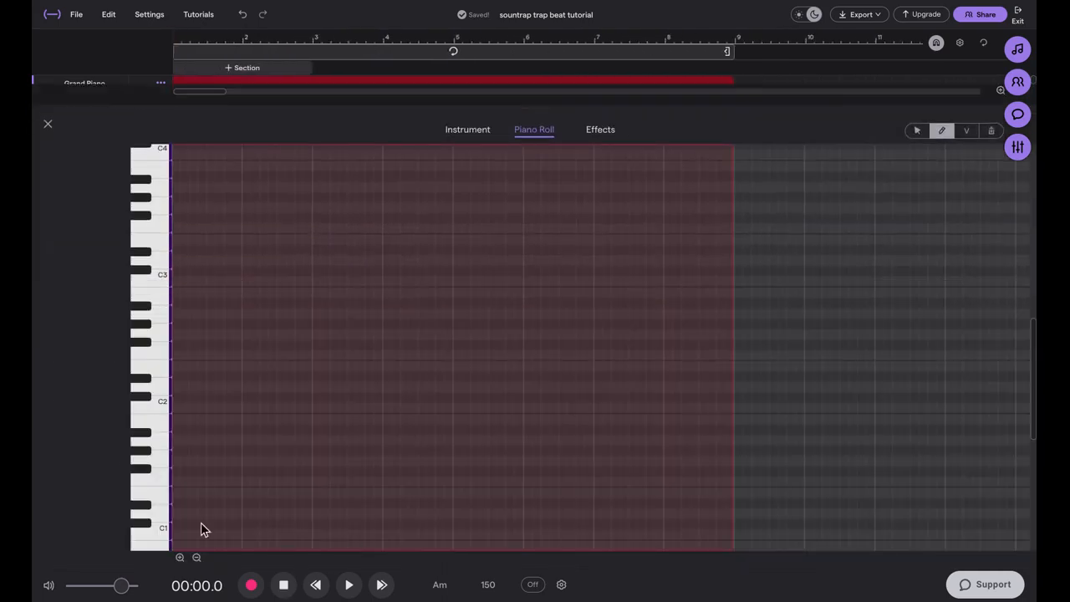
- Draw one-bar piano notes A2, E3 and F3 with staggered starts in bar 1 and play them back
{"action": "left_click", "coordinate": [177, 311]}
{"action": "scroll", "coordinate": [182, 248], "scroll_direction": "up", "scroll_amount": 3}
{"action": "left_click", "coordinate": [176, 240]}
{"action": "left_click_drag", "start_coordinate": [182, 241], "coordinate": [197, 252]}
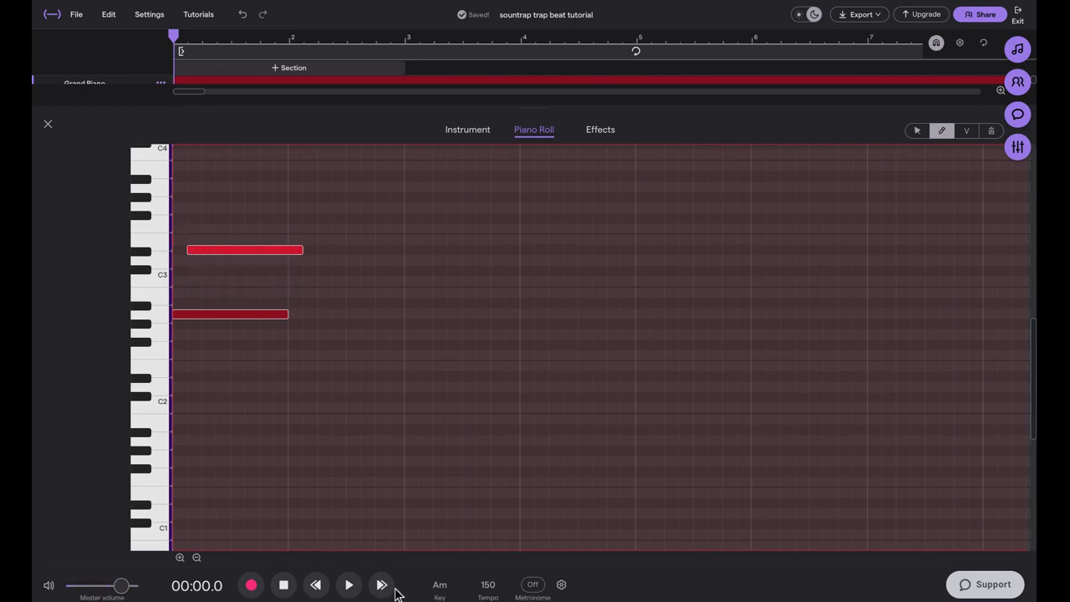
{"action": "key", "text": "Up"}
{"action": "key", "text": "super+v"}
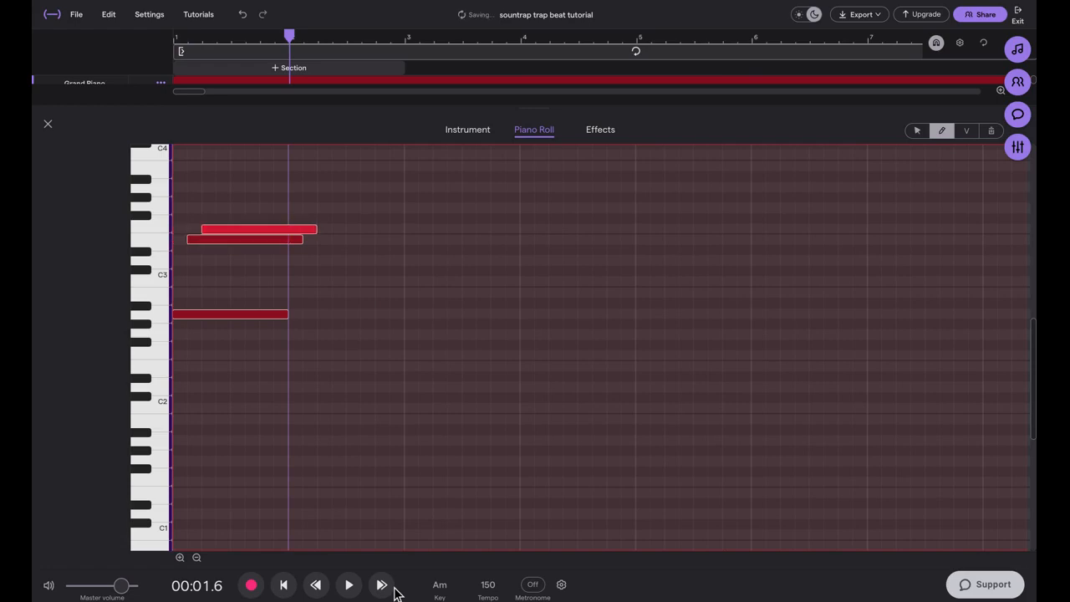
{"action": "key", "text": "Left"}
{"action": "key", "text": "space"}
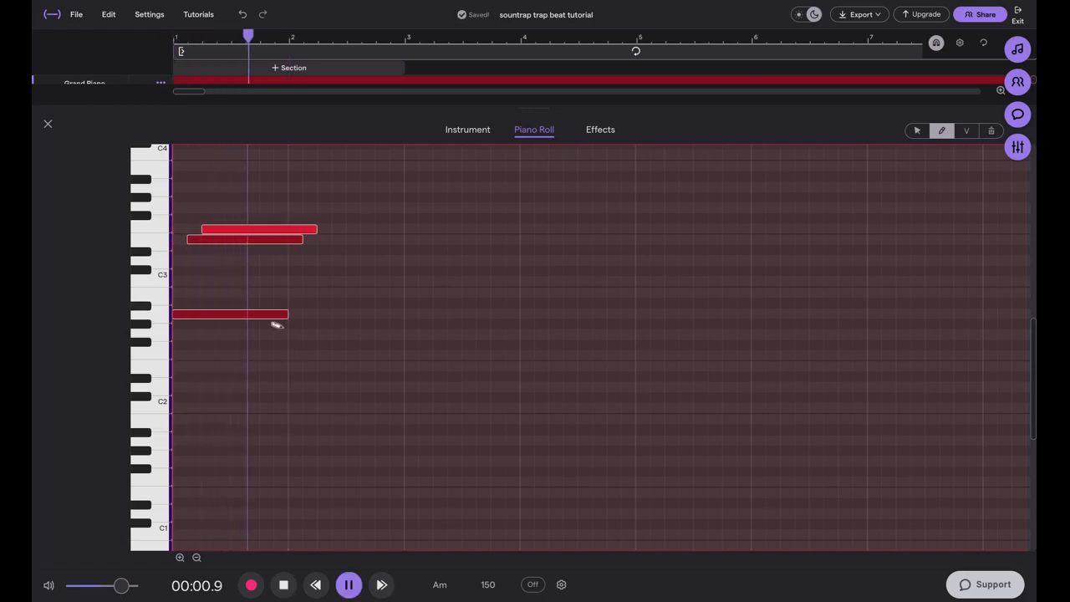
{"action": "key", "text": "space"}
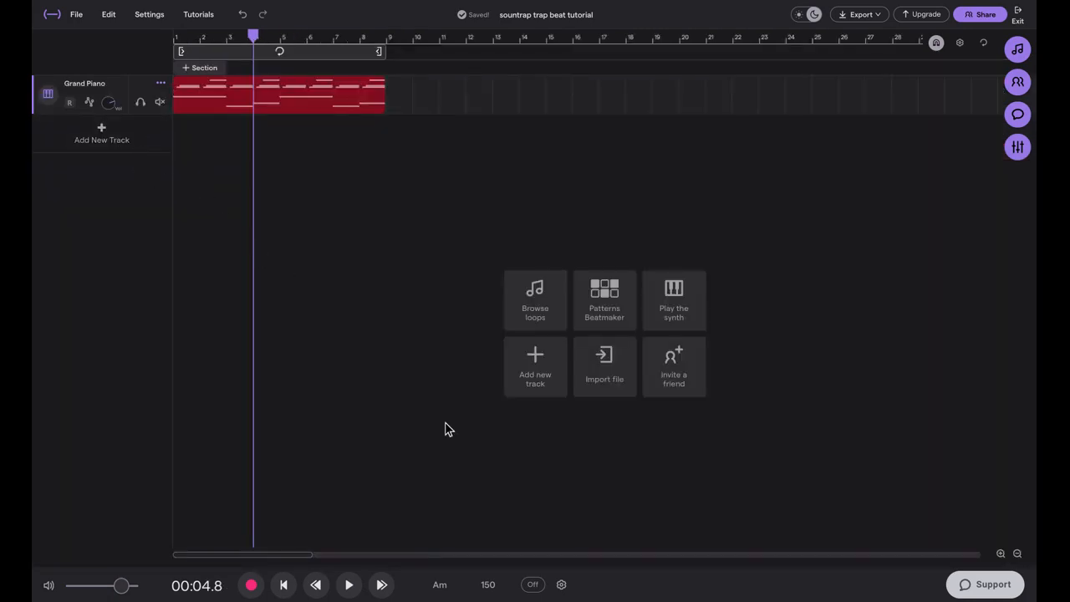
- Add a Reverb effect set to Big Plate on the Grand Piano track and lower the instrument's treble slightly during playback
{"action": "key", "text": "space"}
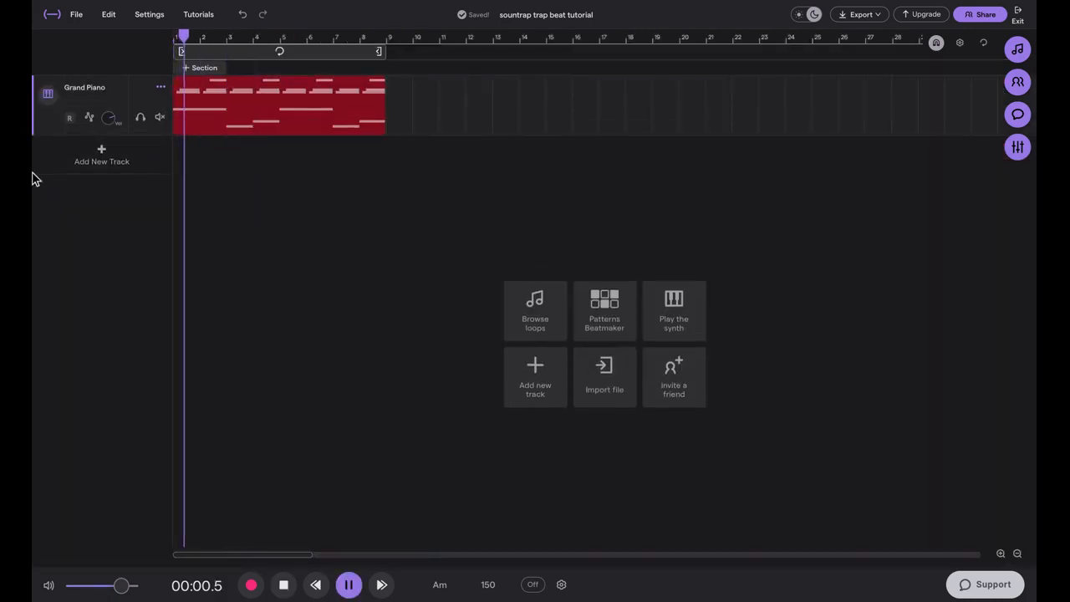
{"action": "left_click", "coordinate": [47, 96]}
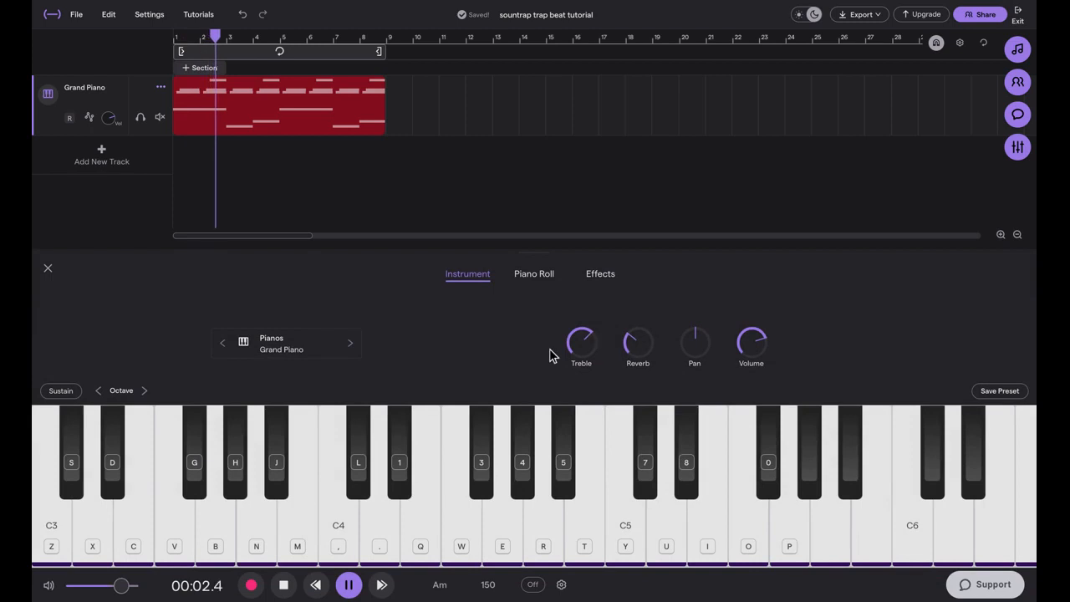
{"action": "left_click", "coordinate": [598, 273]}
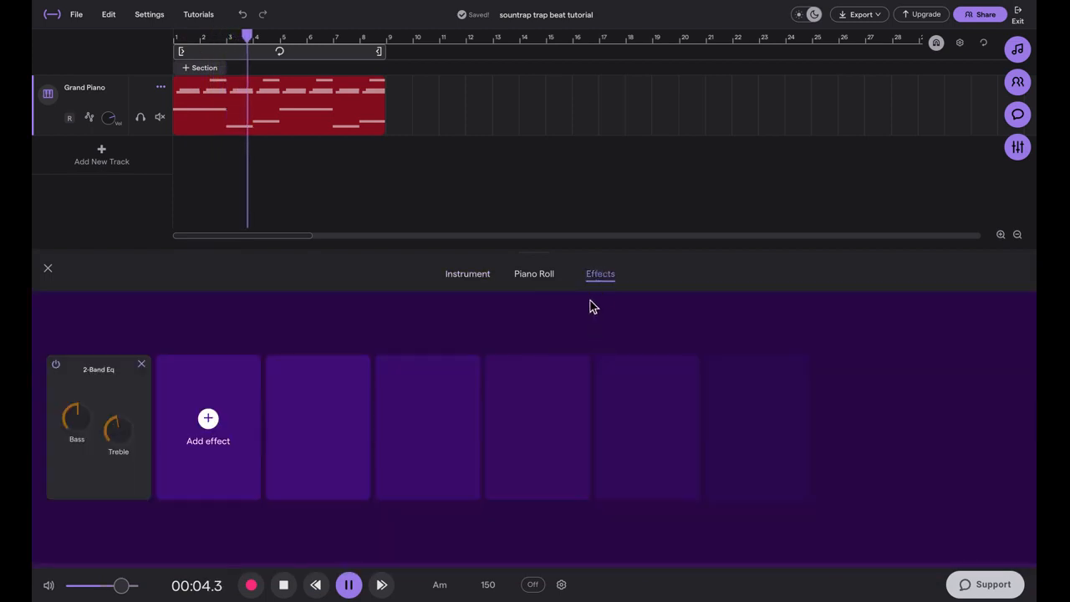
{"action": "left_click", "coordinate": [208, 418]}
{"action": "scroll", "coordinate": [924, 367], "scroll_direction": "down", "scroll_amount": 10}
{"action": "left_click", "coordinate": [928, 133]}
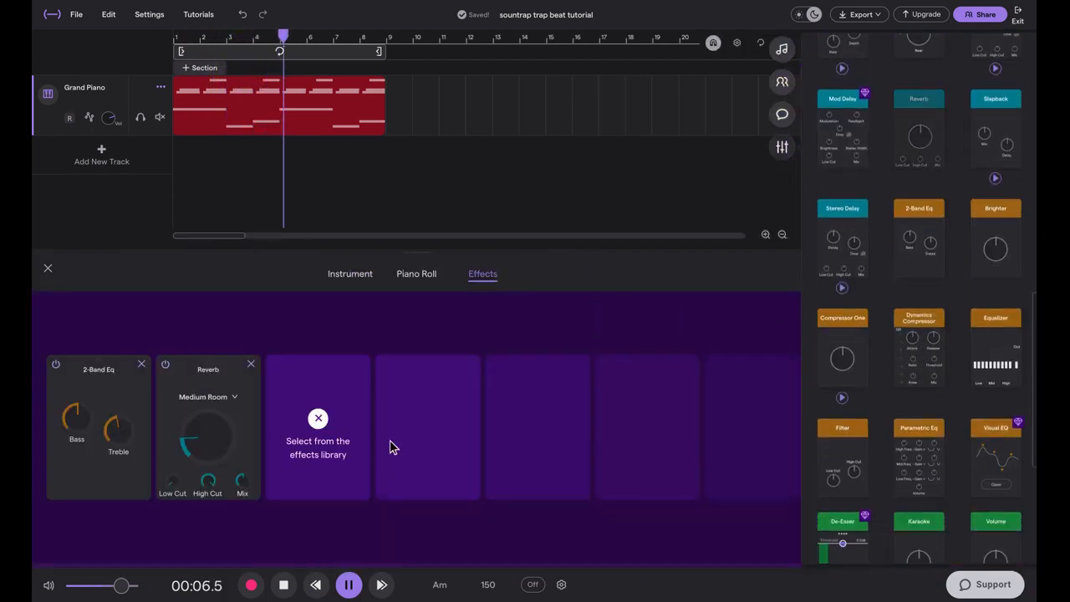
{"action": "left_click", "coordinate": [224, 396]}
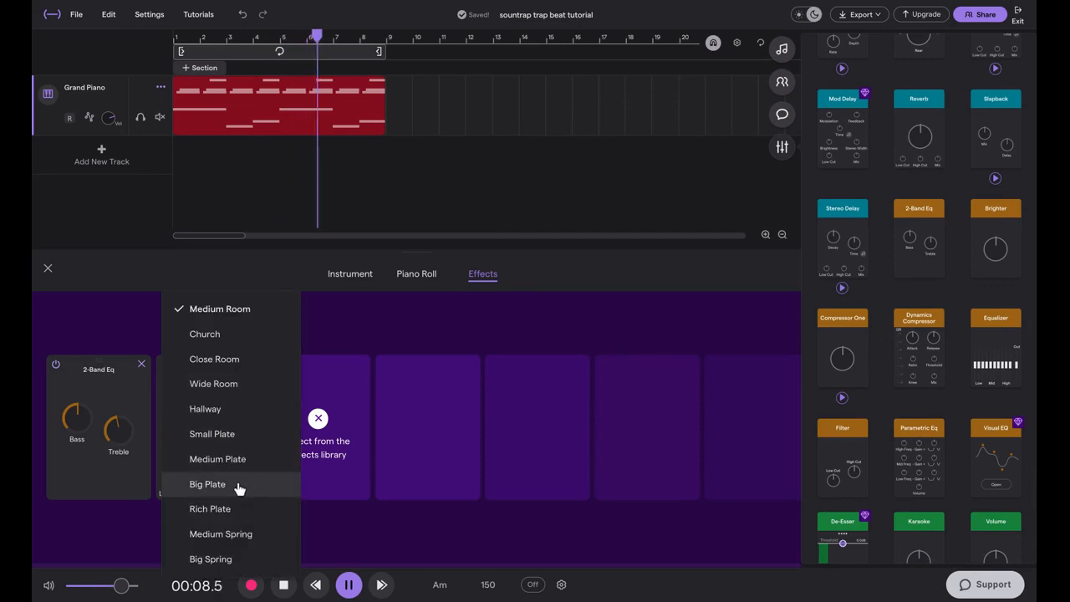
{"action": "left_click", "coordinate": [209, 484]}
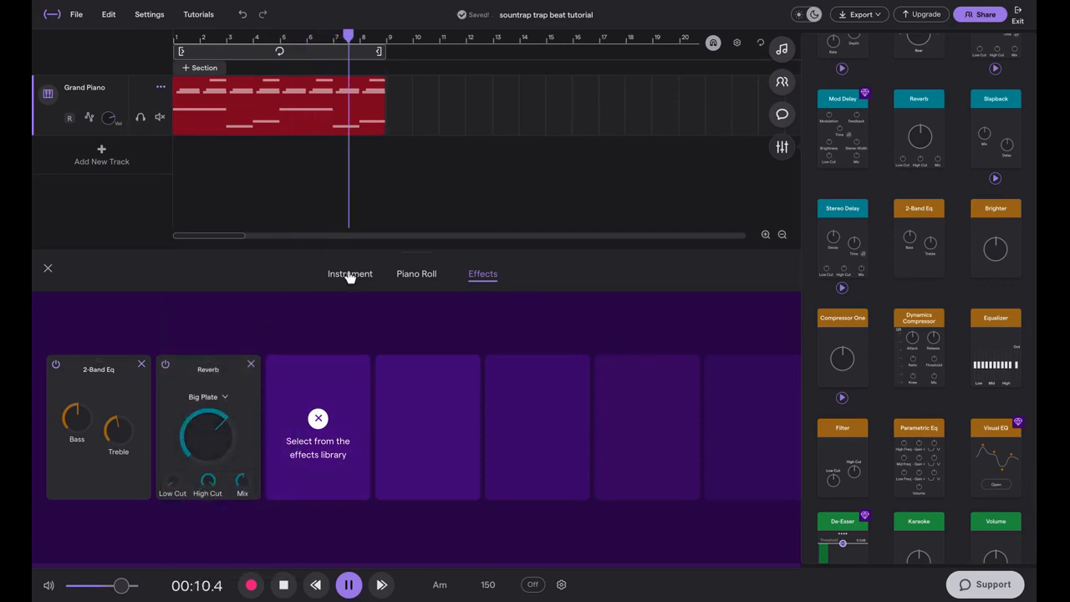
{"action": "left_click", "coordinate": [350, 275]}
{"action": "left_click_drag", "start_coordinate": [470, 344], "coordinate": [469, 327]}
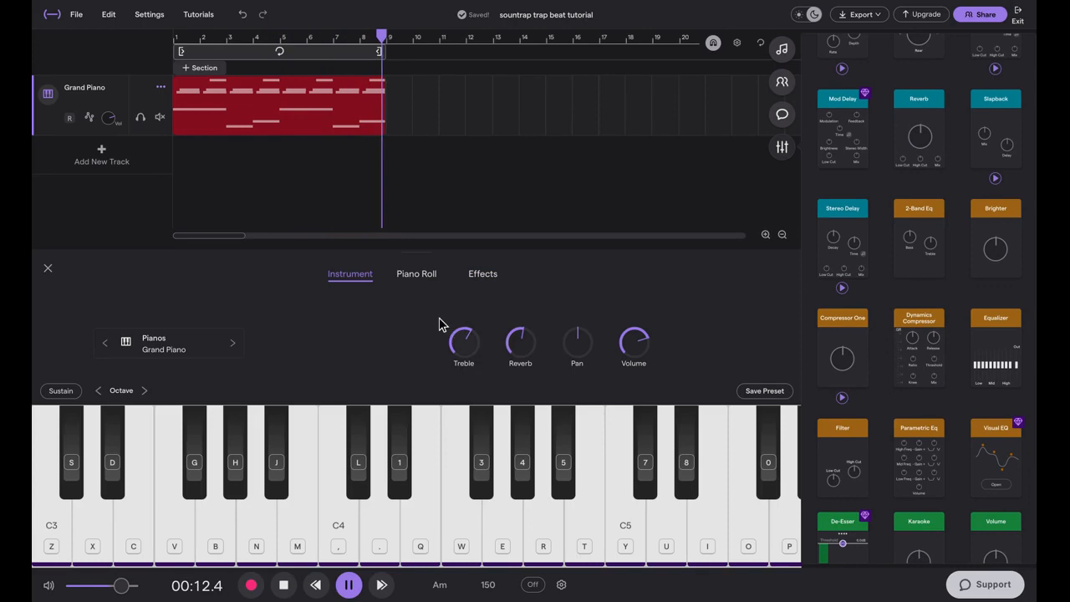
- Add one-beat melody notes A4, B4 and C5 in succession from bar 1 above the piano chords and play them back
{"action": "left_click_drag", "start_coordinate": [234, 40], "coordinate": [67, 63]}
{"action": "left_click", "coordinate": [409, 275]}
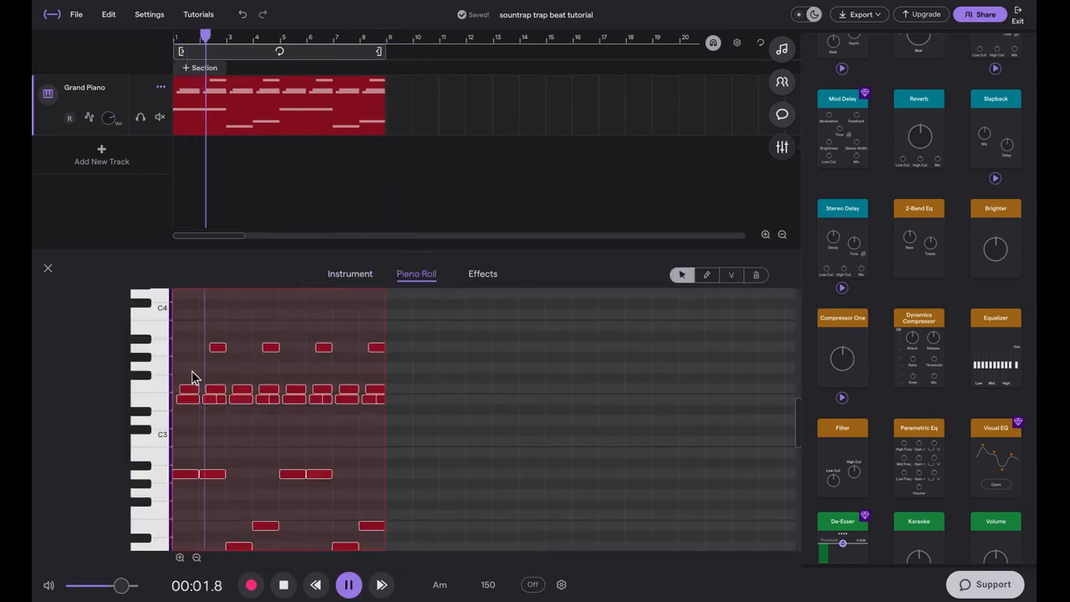
{"action": "scroll", "coordinate": [184, 365], "scroll_direction": "up", "scroll_amount": 4}
{"action": "key", "text": "space"}
{"action": "double_click", "coordinate": [178, 341]}
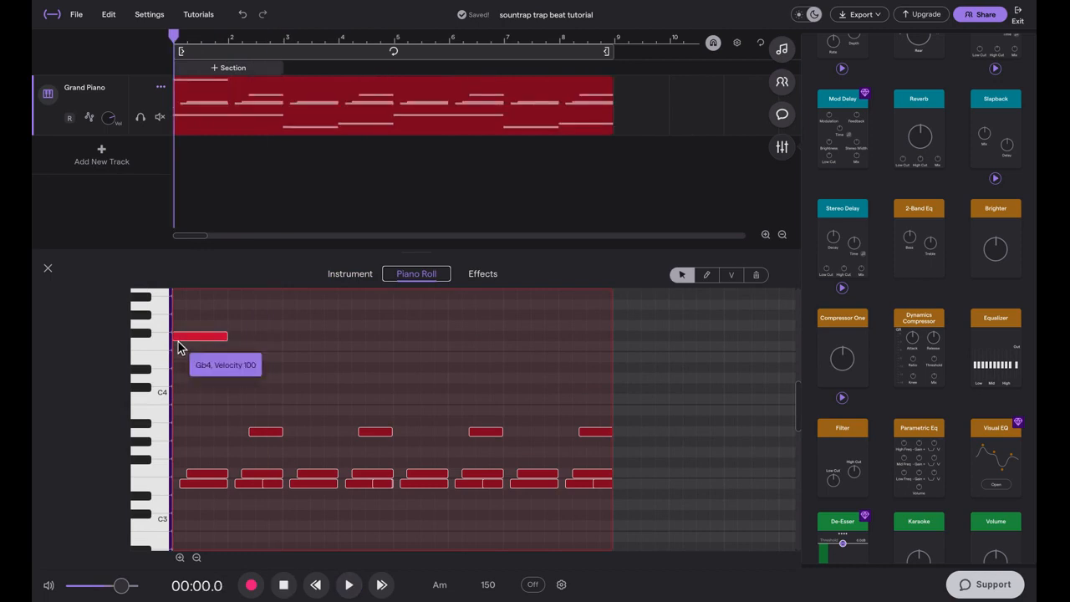
{"action": "left_click_drag", "start_coordinate": [182, 348], "coordinate": [188, 373]}
{"action": "left_click", "coordinate": [189, 373]}
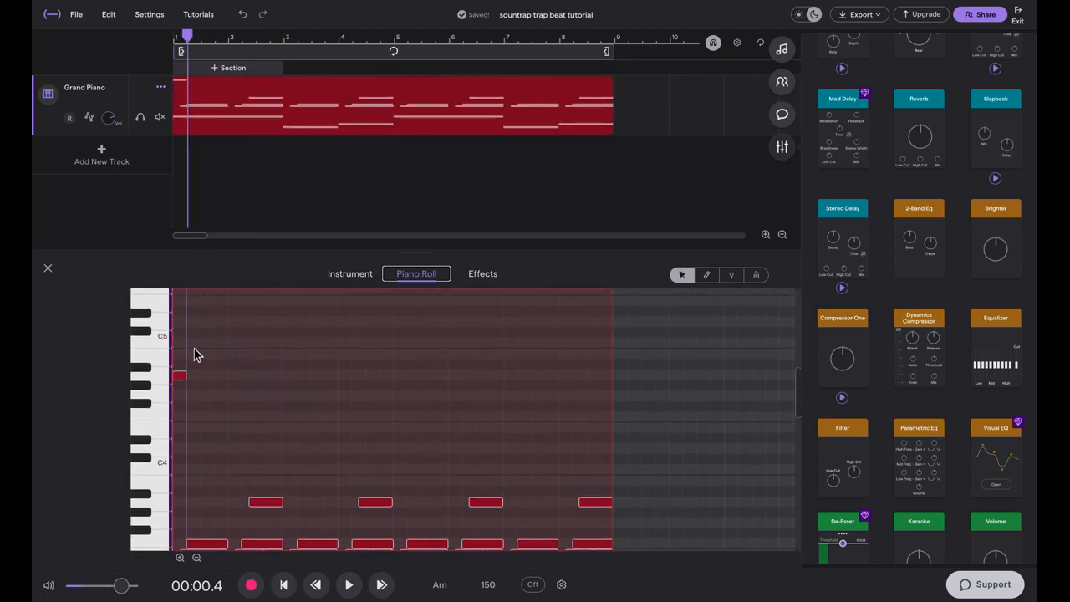
{"action": "double_click", "coordinate": [194, 353]}
{"action": "double_click", "coordinate": [204, 344]}
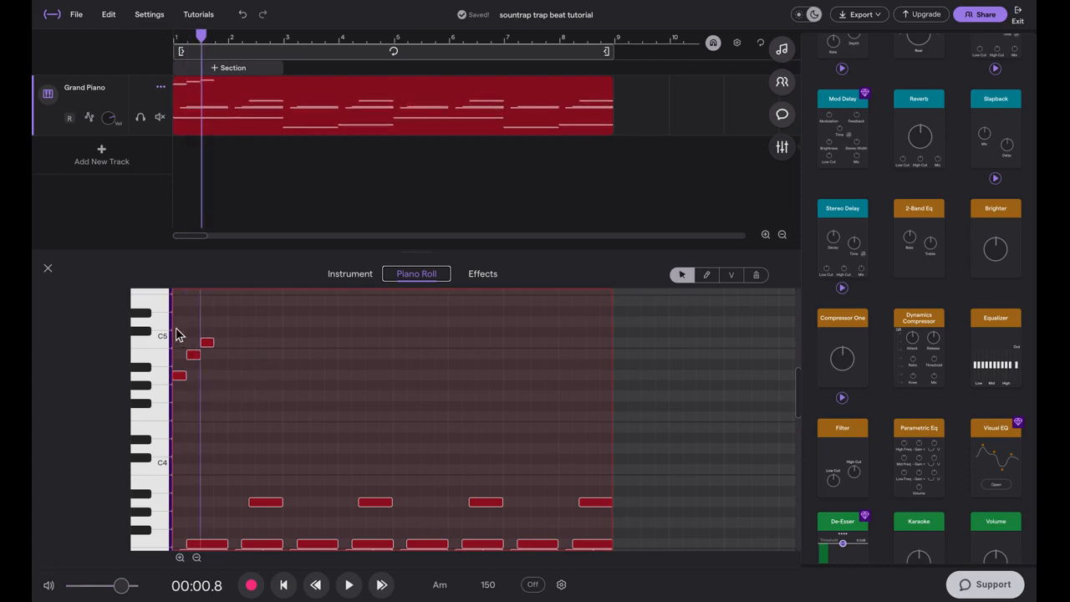
{"action": "left_click", "coordinate": [176, 331]}
{"action": "key", "text": "space"}
{"action": "scroll", "coordinate": [185, 367], "scroll_direction": "up", "scroll_amount": 5}
{"action": "key", "text": "space"}
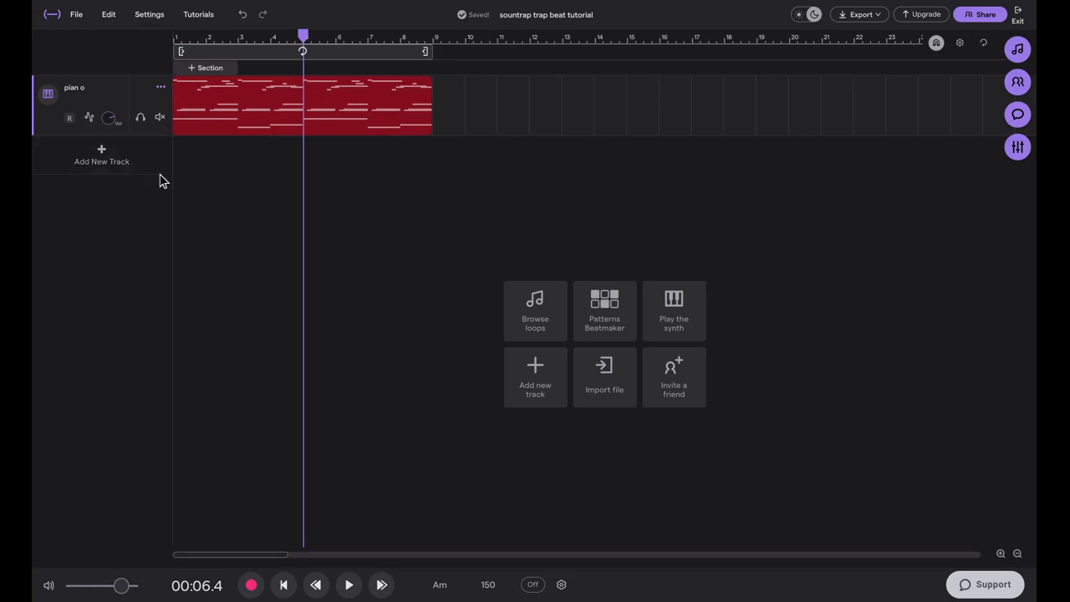
- Add an orchestral String Ensemble track, create a region on it at bar 1 and extend that region
{"action": "left_click", "coordinate": [150, 162]}
{"action": "left_click", "coordinate": [682, 339]}
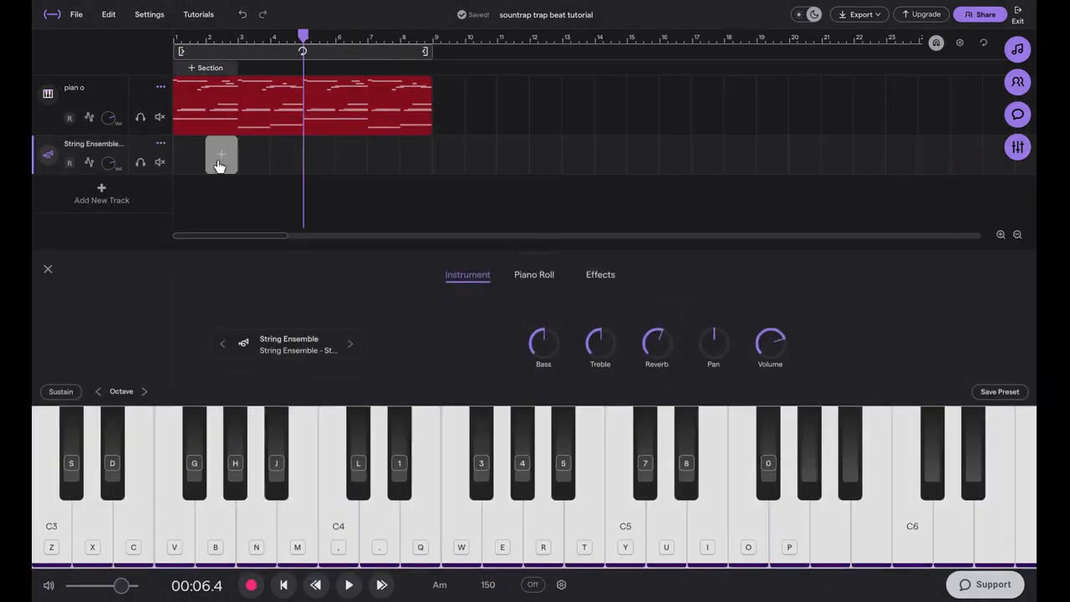
{"action": "double_click", "coordinate": [198, 167]}
{"action": "mouse_move", "coordinate": [198, 170]}
{"action": "left_mouse_down"}
{"action": "mouse_move", "coordinate": [299, 170]}
{"action": "mouse_move", "coordinate": [432, 144]}
{"action": "left_mouse_up"}
- Place a string note at the start of bar 1 in the String Ensemble region and play it back from the beginning
{"action": "scroll", "coordinate": [222, 432], "scroll_direction": "down", "scroll_amount": 5}
{"action": "left_click", "coordinate": [211, 437]}
{"action": "left_click_drag", "start_coordinate": [205, 443], "coordinate": [176, 390]}
{"action": "left_click_drag", "start_coordinate": [284, 36], "coordinate": [33, 75]}
{"action": "key", "text": "space"}
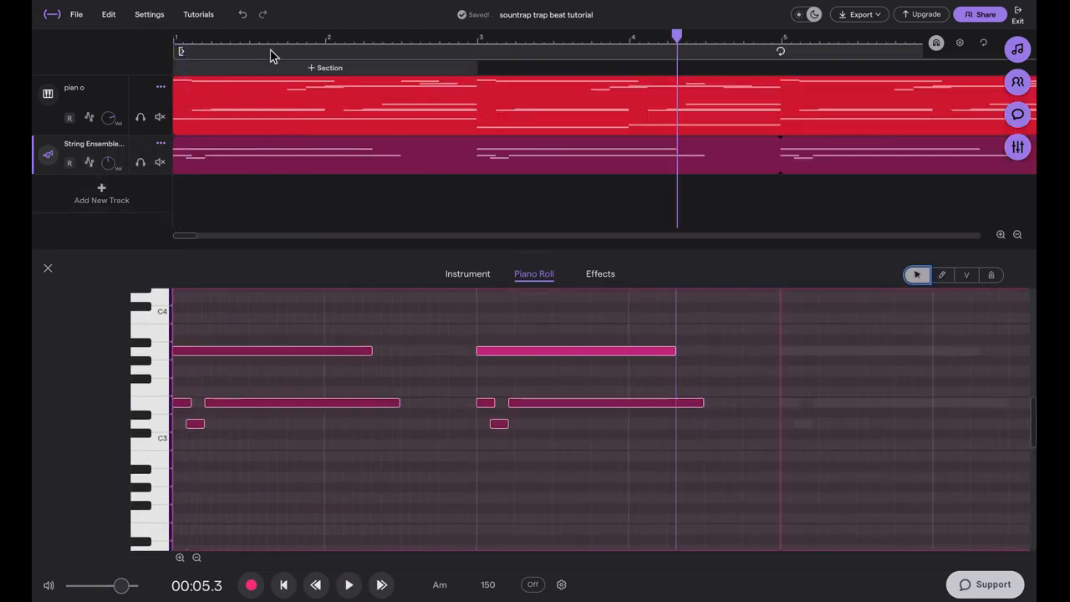
- Play the piano and strings from the start and adjust the String Ensemble track's volume to around -7
{"action": "left_click_drag", "start_coordinate": [272, 42], "coordinate": [72, 67]}
{"action": "key", "text": "space"}
{"action": "left_click", "coordinate": [122, 195]}
{"action": "left_click", "coordinate": [138, 165]}
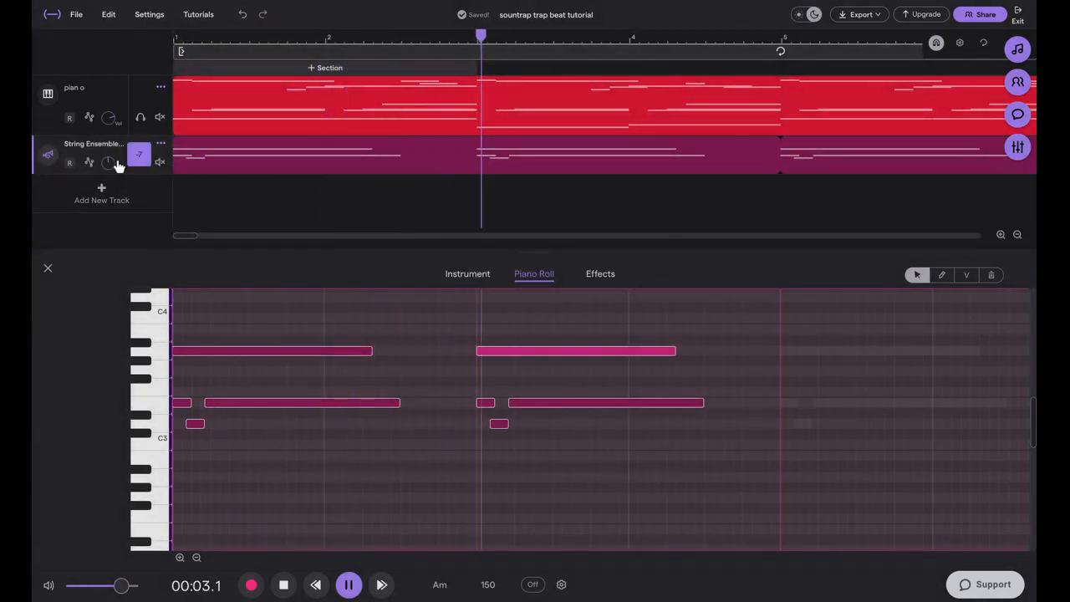
- Add a second orchestral String Ensemble track and create a two-bar region on it starting at bar 1
{"action": "left_click", "coordinate": [134, 200]}
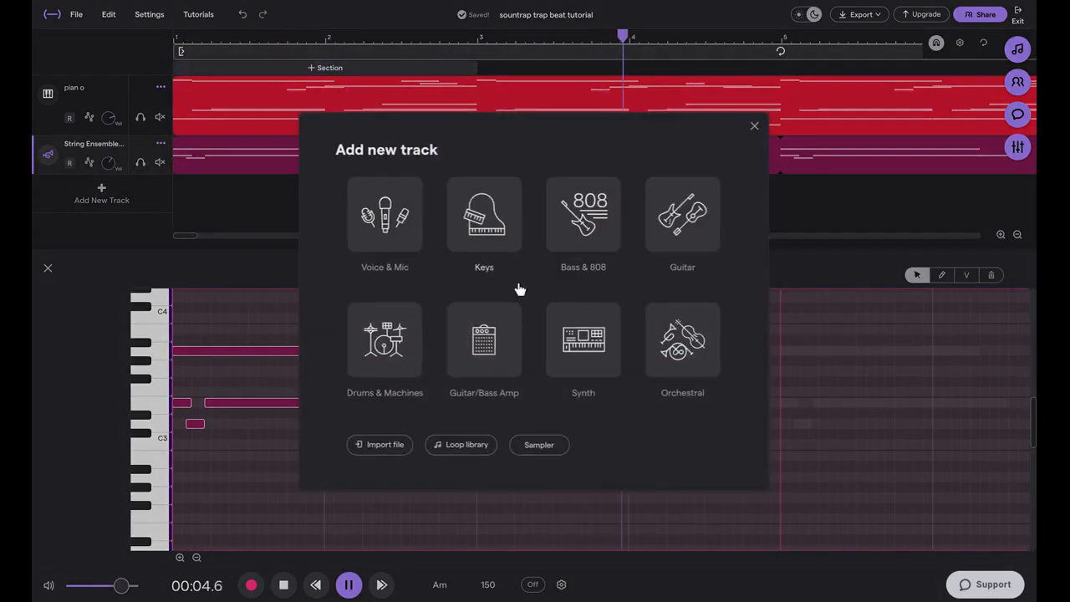
{"action": "left_click", "coordinate": [663, 358]}
{"action": "left_click", "coordinate": [201, 184]}
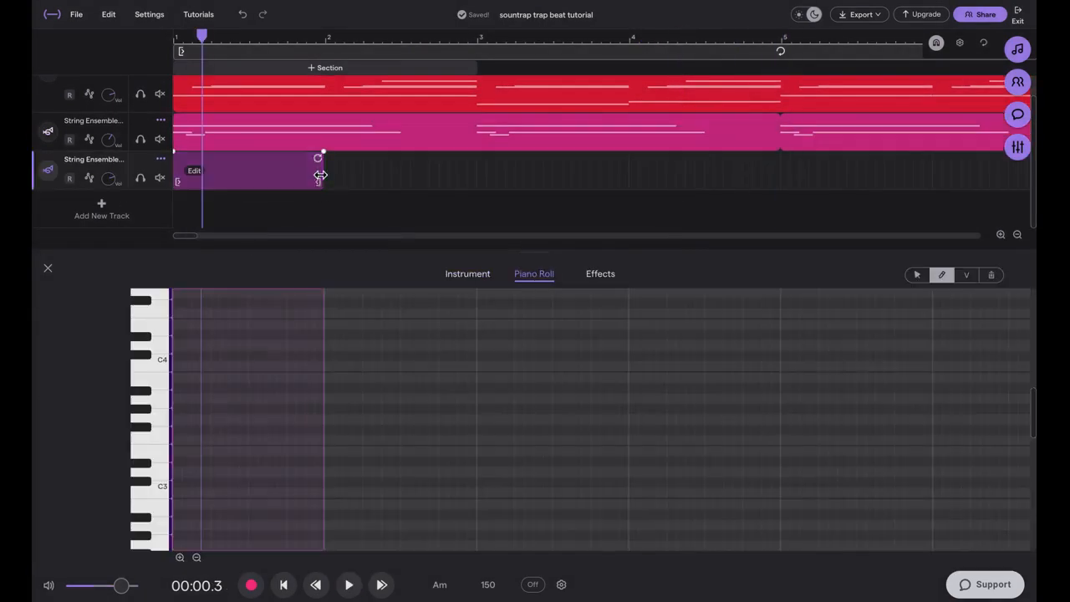
{"action": "left_click_drag", "start_coordinate": [321, 175], "coordinate": [475, 184]}
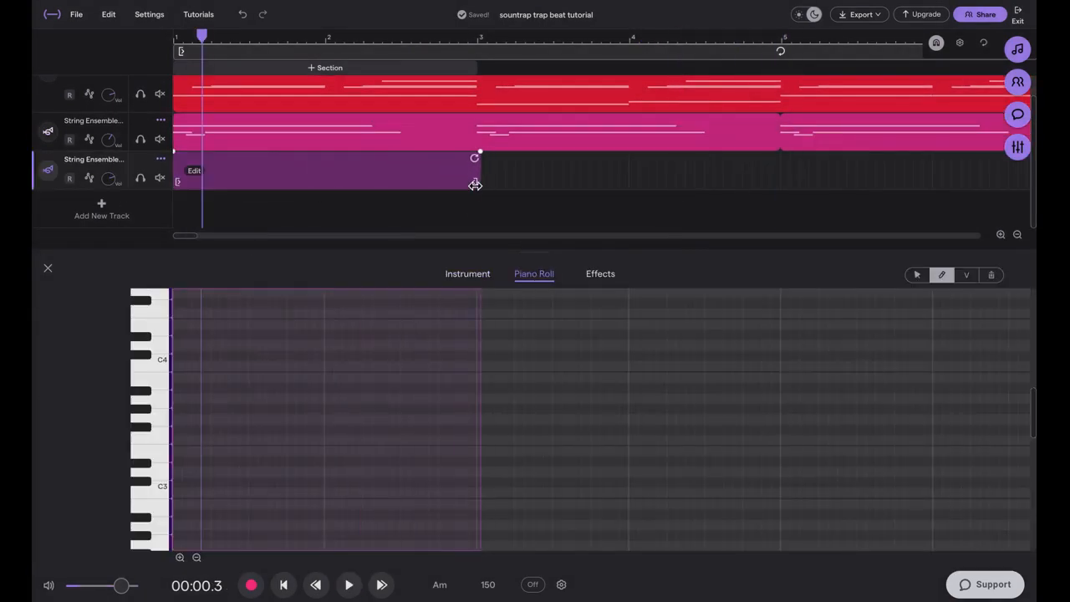
- Draw consecutive half-bar notes A2, B2 and A2 from bar 1 in the second String Ensemble region and play them back
{"action": "left_click", "coordinate": [186, 451]}
{"action": "left_click_drag", "start_coordinate": [184, 459], "coordinate": [183, 527]}
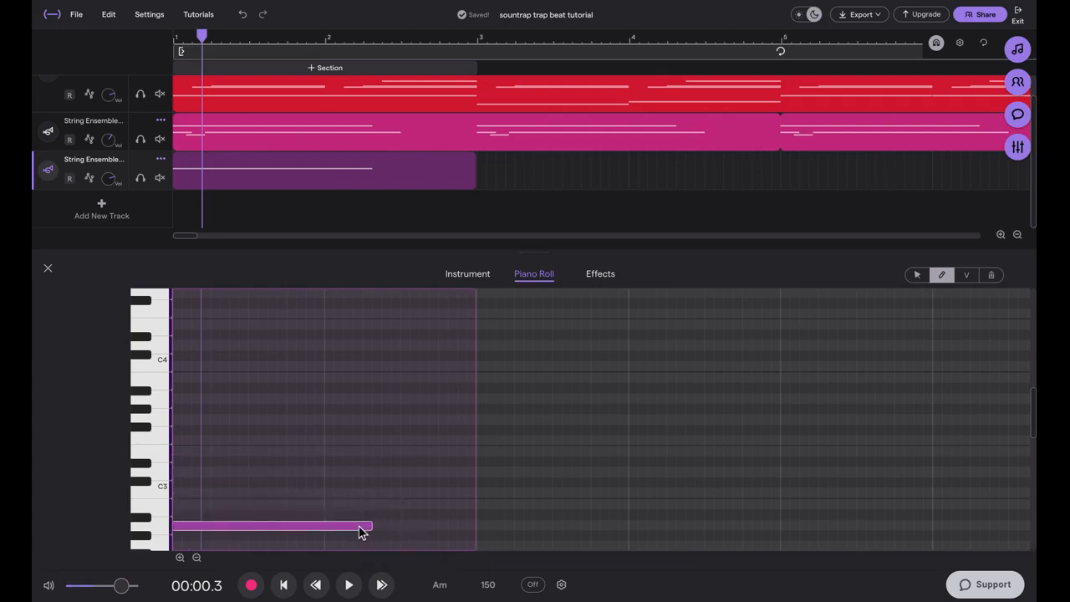
{"action": "left_click_drag", "start_coordinate": [368, 525], "coordinate": [248, 526]}
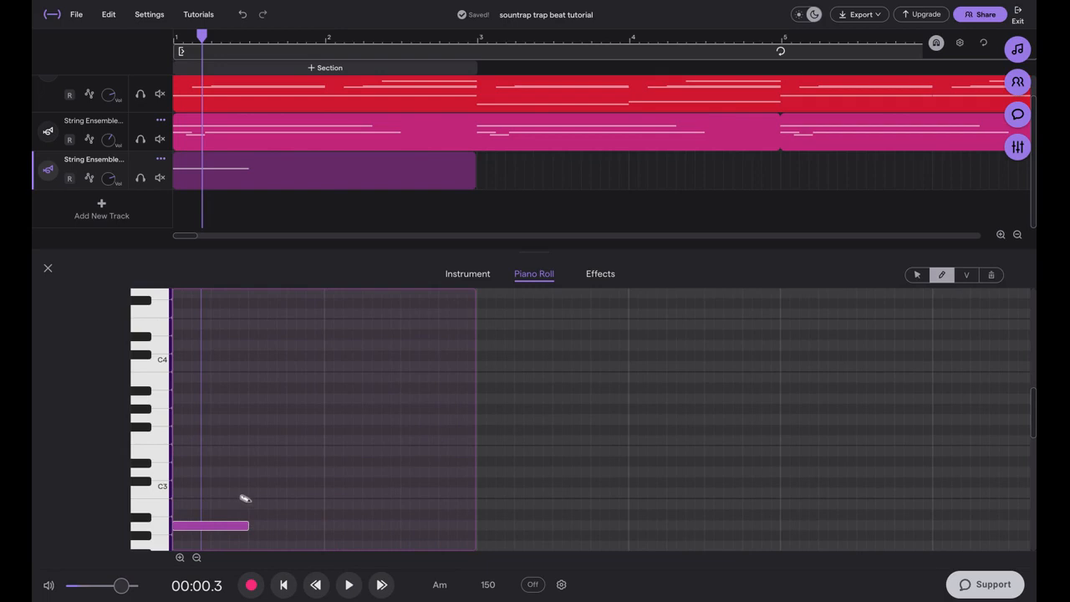
{"action": "left_click", "coordinate": [244, 502]}
{"action": "left_click", "coordinate": [326, 525]}
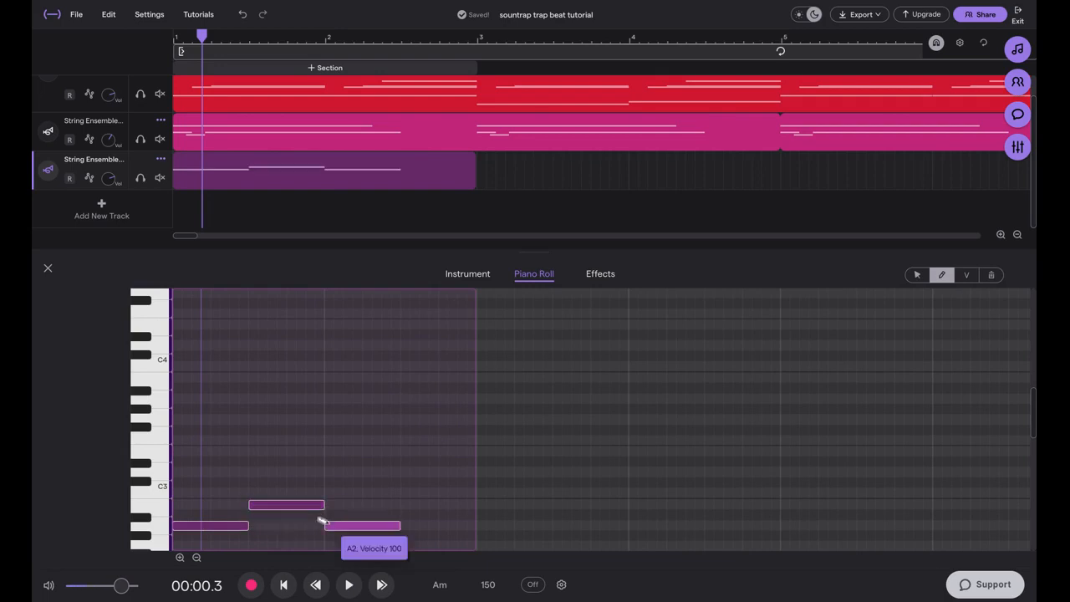
{"action": "key", "text": "Return"}
{"action": "key", "text": "space"}
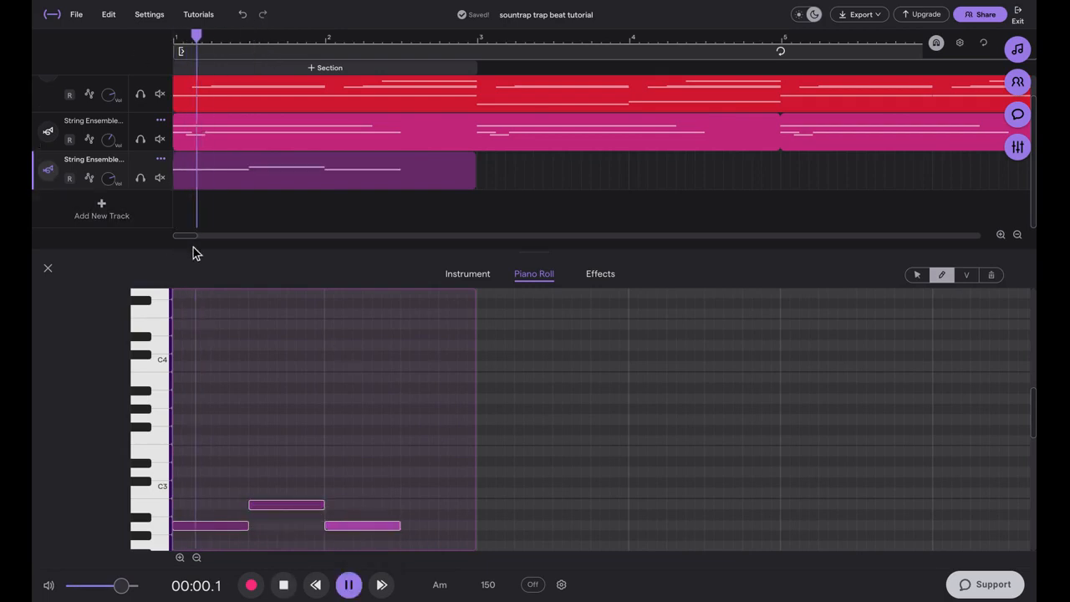
- Add a half-bar G♯2 note at the end of the second String Ensemble region and loop the region to bar 9
{"action": "scroll", "coordinate": [393, 507], "scroll_direction": "down", "scroll_amount": 1}
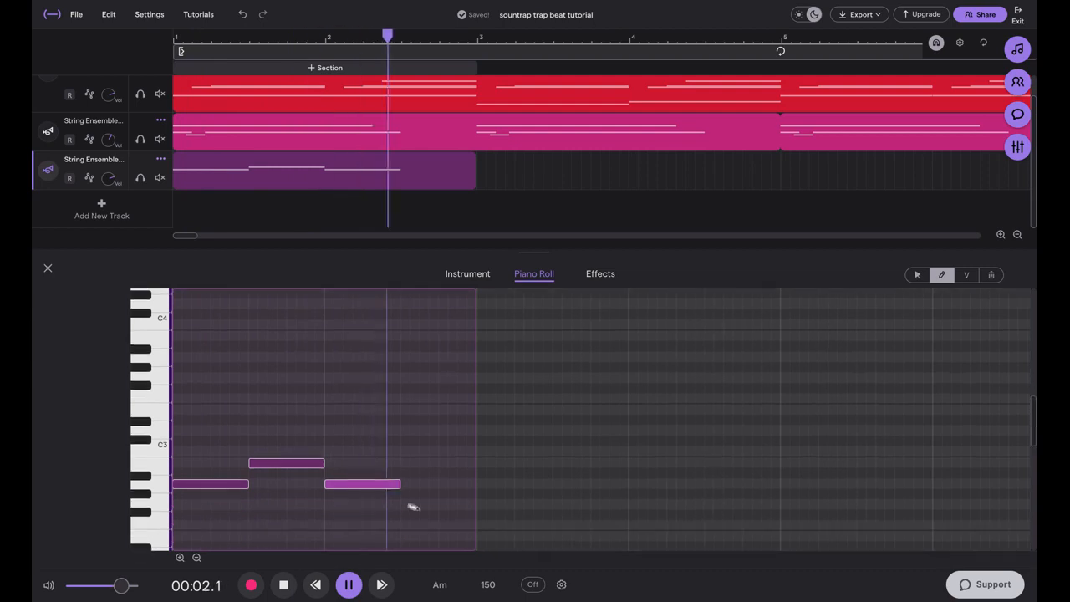
{"action": "left_click", "coordinate": [410, 494]}
{"action": "left_click_drag", "start_coordinate": [411, 496], "coordinate": [401, 499]}
{"action": "scroll", "coordinate": [405, 203], "scroll_direction": "down", "scroll_amount": 5}
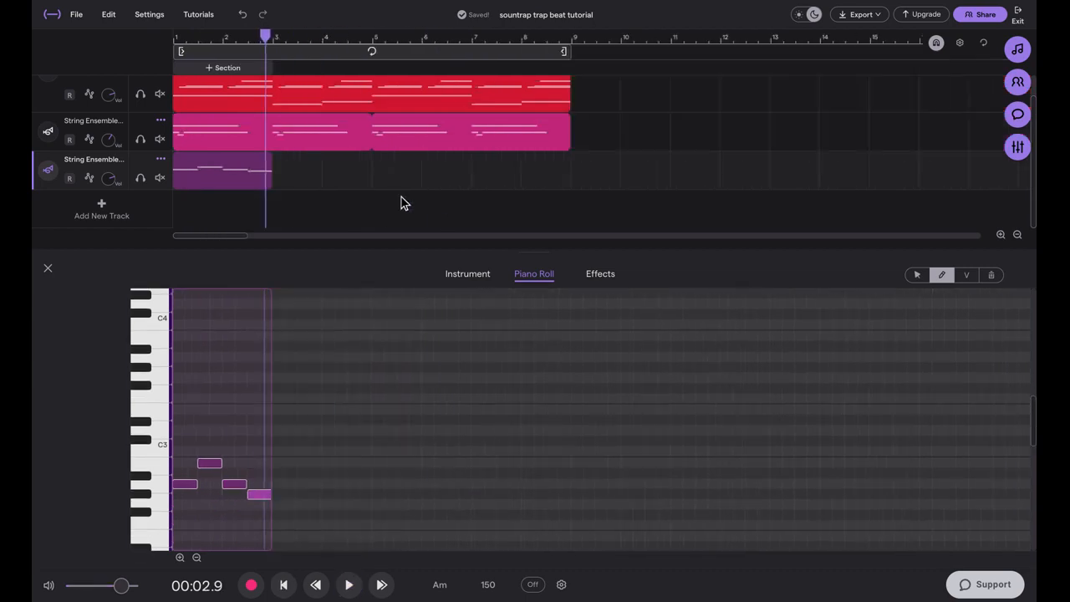
{"action": "left_click_drag", "start_coordinate": [266, 163], "coordinate": [564, 203]}
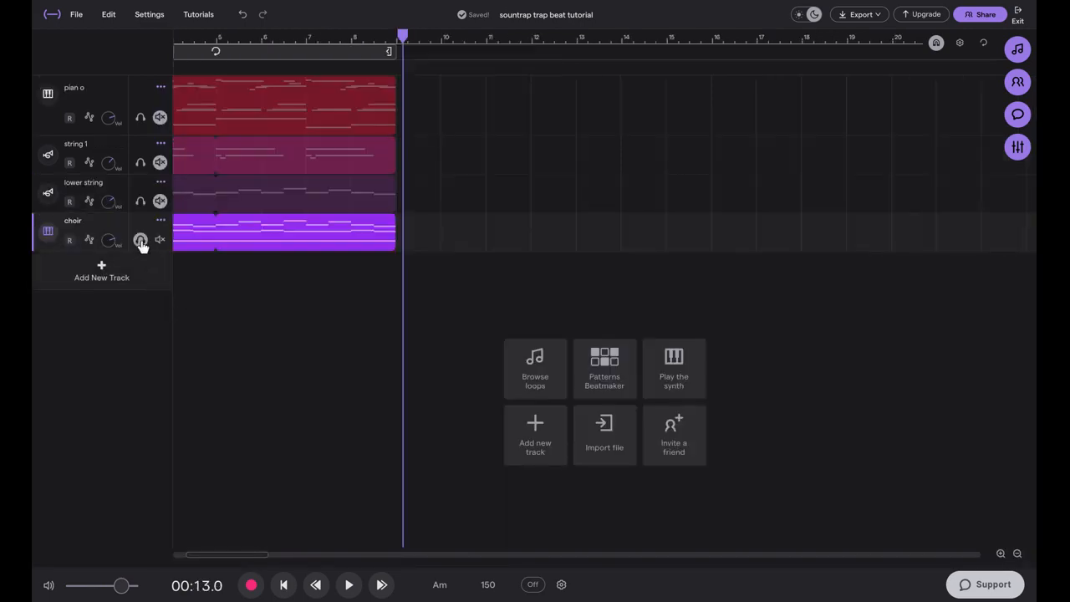
- Play all four tracks from the start and open the pian o region's melody notes in the piano roll
{"action": "left_click", "coordinate": [321, 42]}
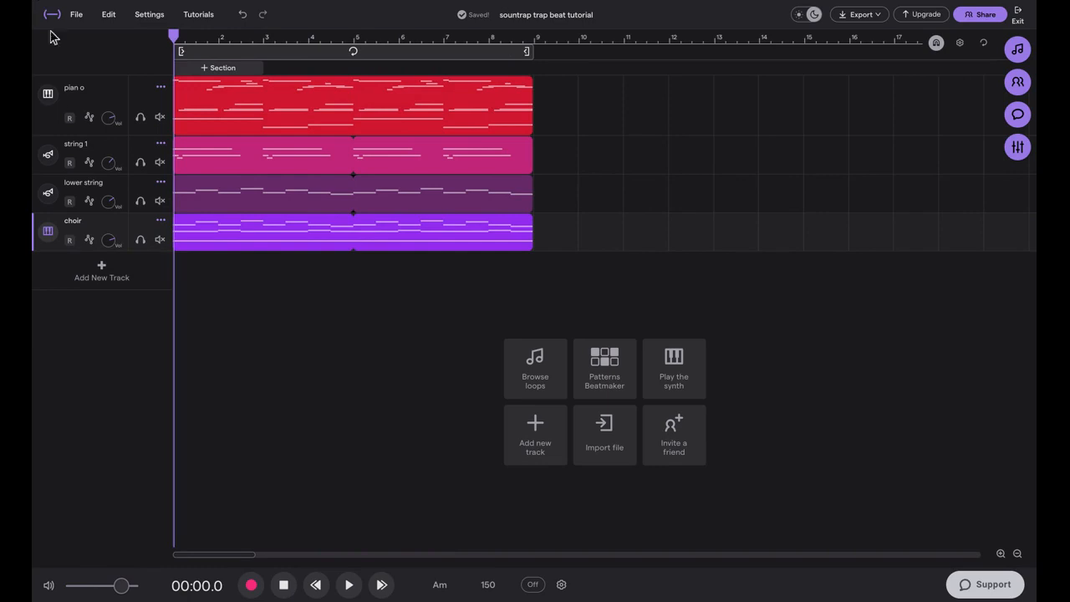
{"action": "key", "text": "space"}
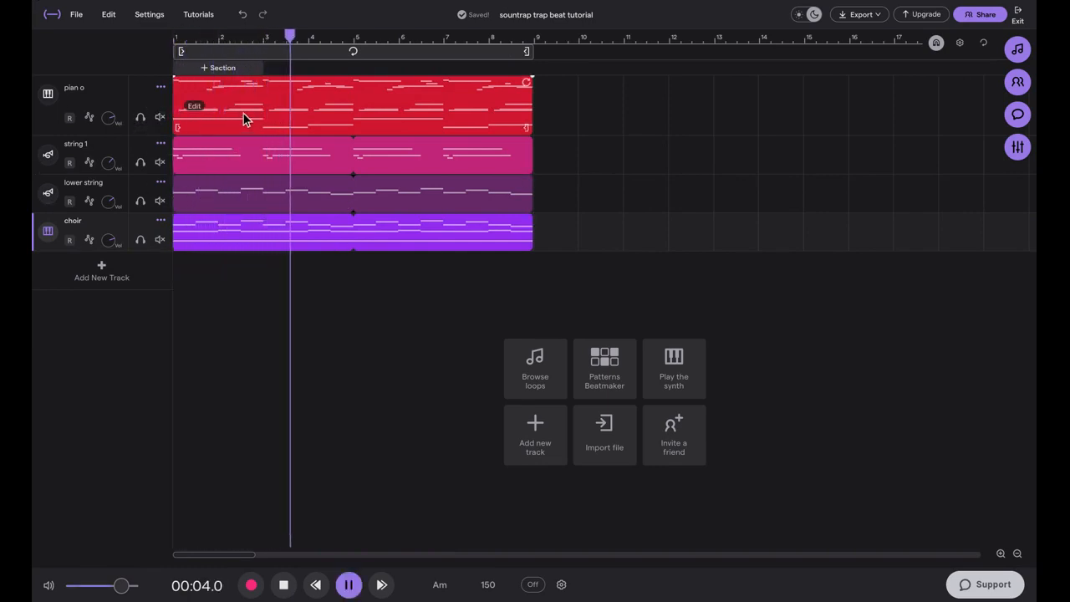
{"action": "double_click", "coordinate": [318, 90]}
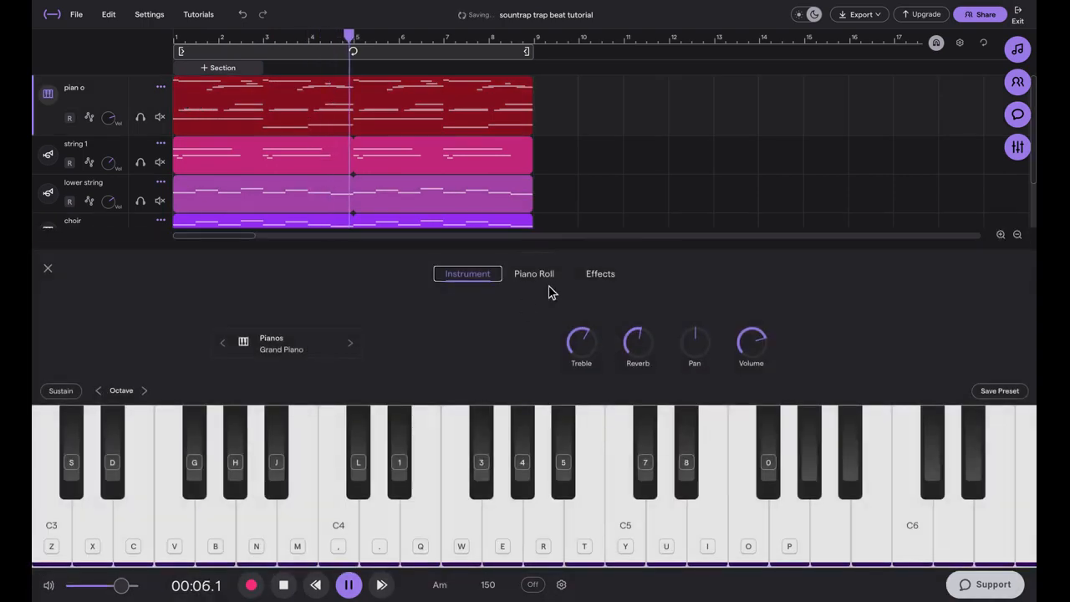
{"action": "left_click", "coordinate": [535, 274]}
{"action": "scroll", "coordinate": [231, 346], "scroll_direction": "up", "scroll_amount": 3}
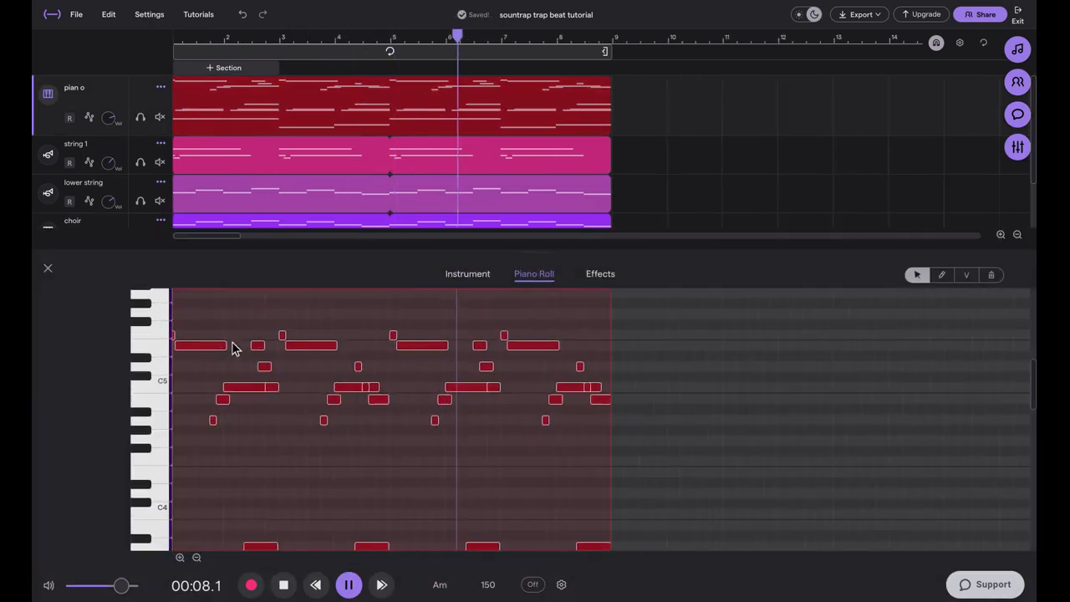
{"action": "scroll", "coordinate": [316, 362], "scroll_direction": "up", "scroll_amount": 2}
{"action": "scroll", "coordinate": [316, 361], "scroll_direction": "up", "scroll_amount": 1}
{"action": "key", "text": "space"}
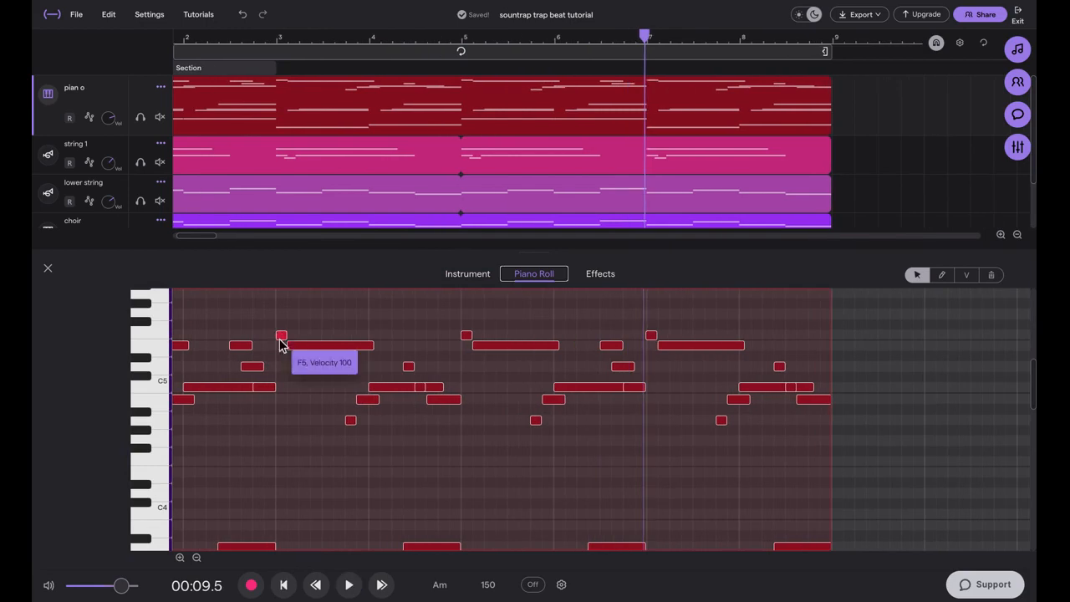
- Move the short F5 note at the start of bar 3 in the piano melody down to B4 and play it back
{"action": "left_click_drag", "start_coordinate": [282, 397], "coordinate": [282, 401]}
{"action": "left_click", "coordinate": [280, 375]}
{"action": "key", "text": "space"}
{"action": "left_click", "coordinate": [296, 347]}
{"action": "key", "text": "space"}
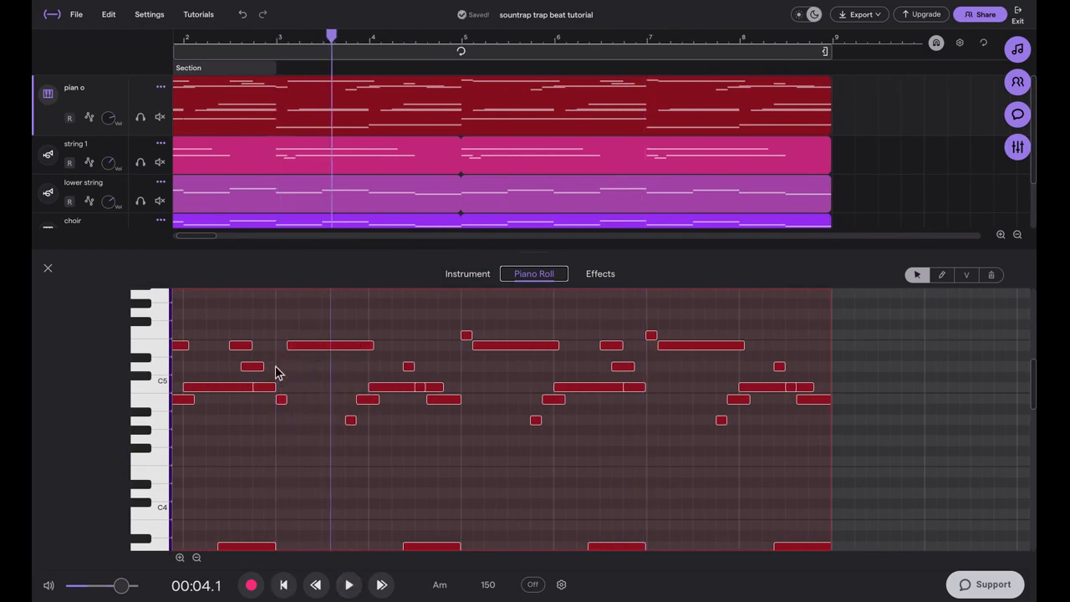
{"action": "left_click", "coordinate": [279, 373]}
{"action": "key", "text": "space"}
{"action": "key", "text": "space"}
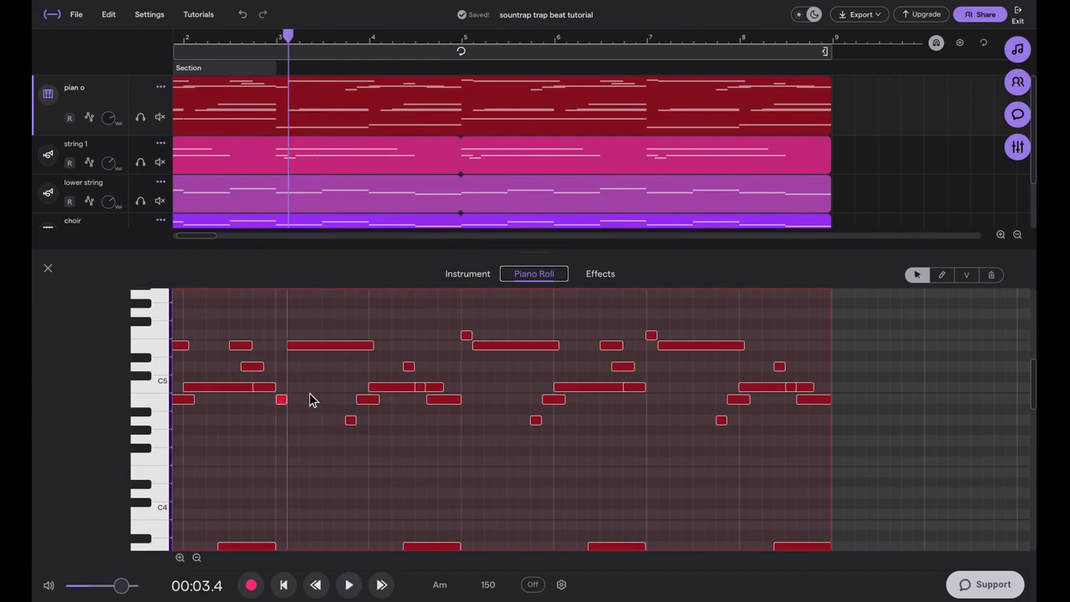
- Add another short B4 note and a longer A4 note to bar 3 of the piano melody and play it back
{"action": "left_click", "coordinate": [310, 405]}
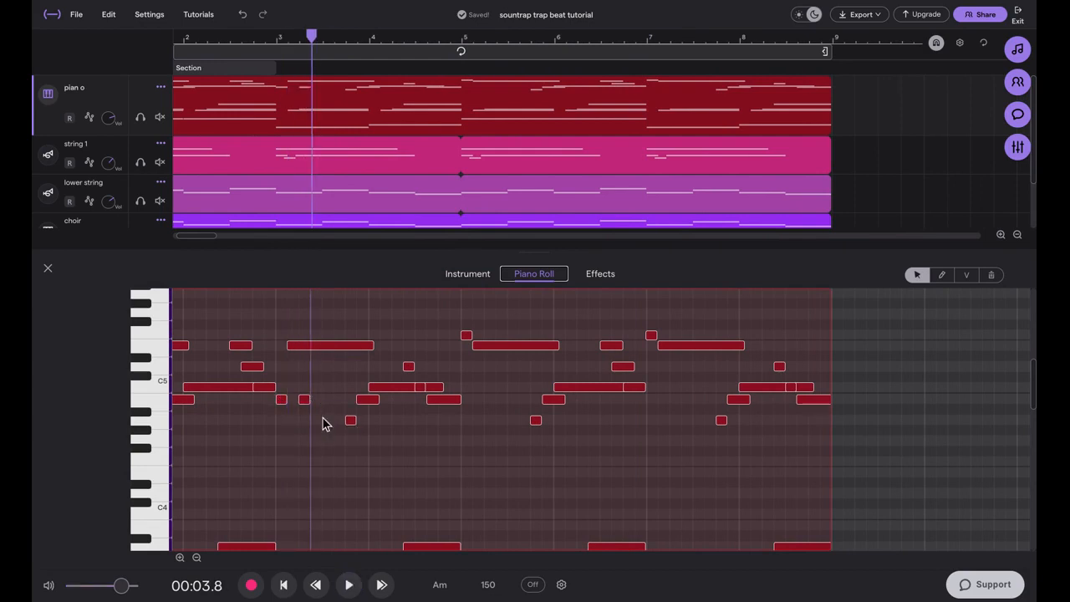
{"action": "left_click_drag", "start_coordinate": [316, 422], "coordinate": [343, 421]}
{"action": "key", "text": "space"}
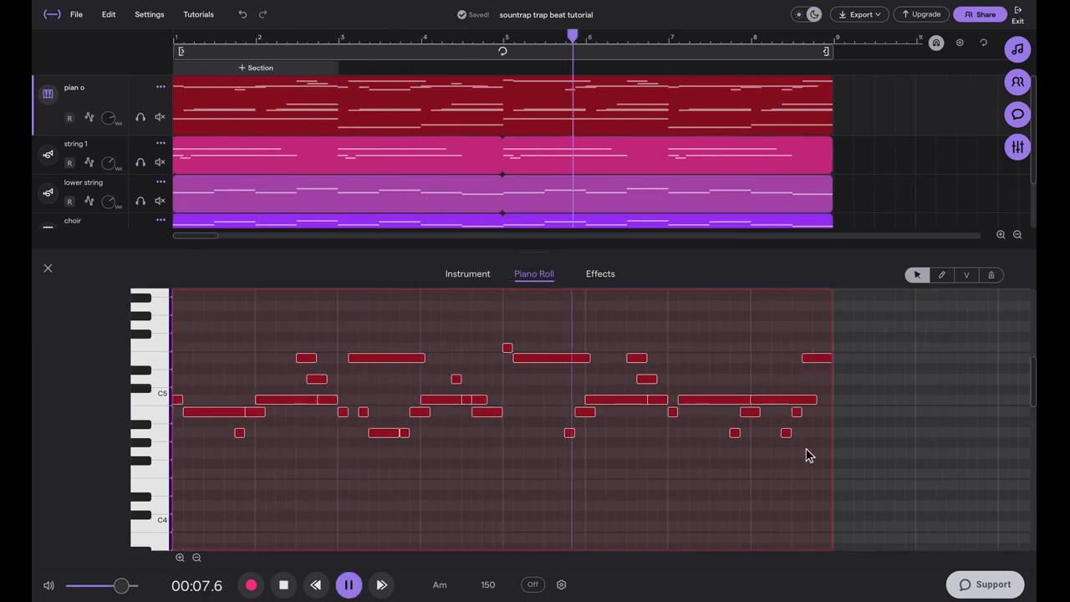
{"action": "key", "text": "space"}
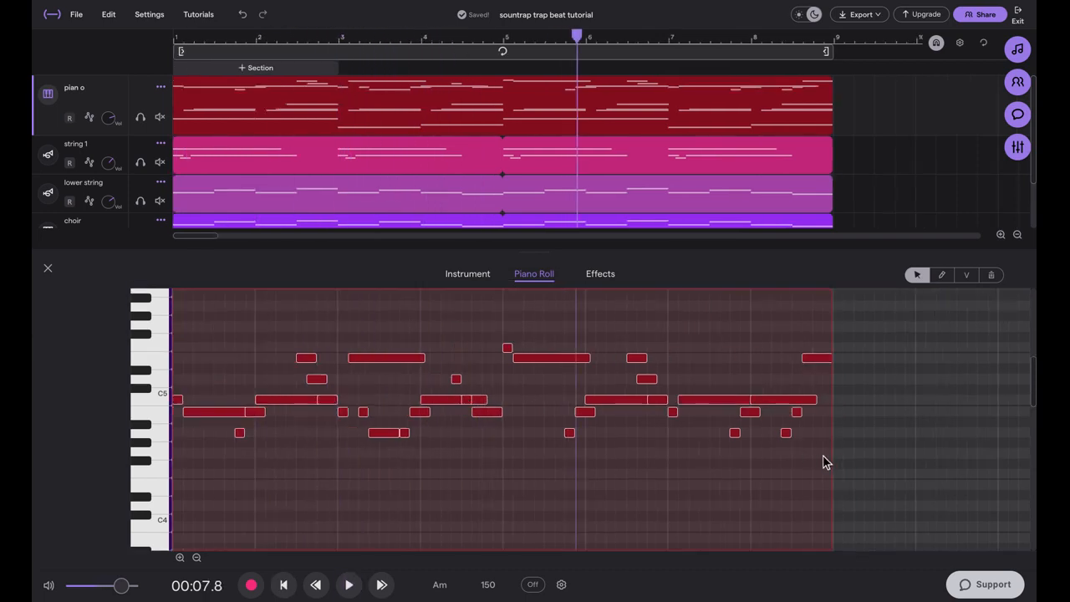
- Cut the upper melody notes out of the pian o region and duplicate the pian o track
{"action": "key", "text": "super+x"}
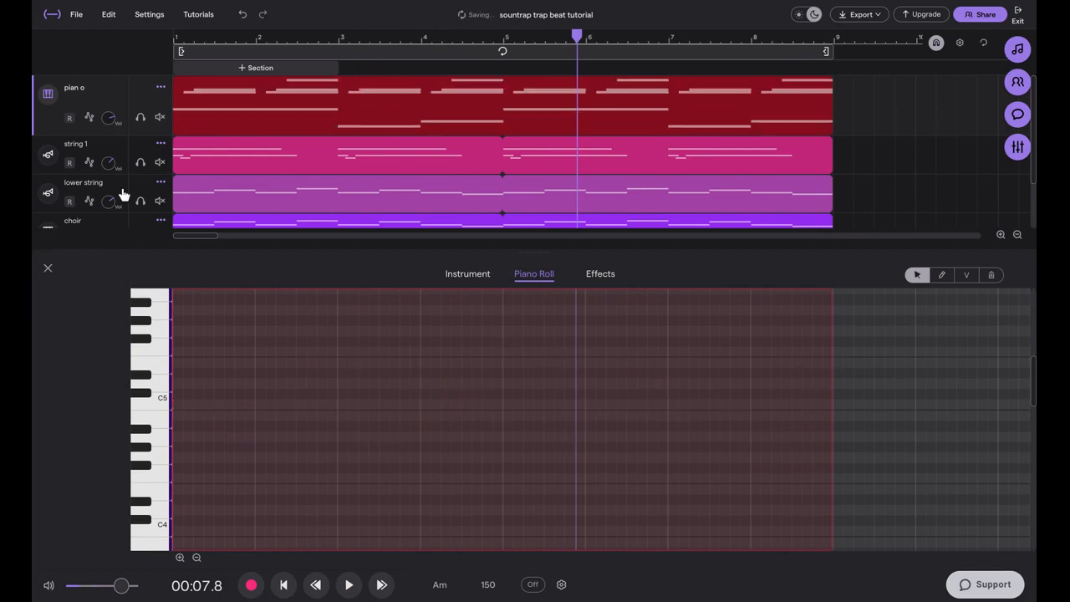
{"action": "left_click", "coordinate": [156, 86]}
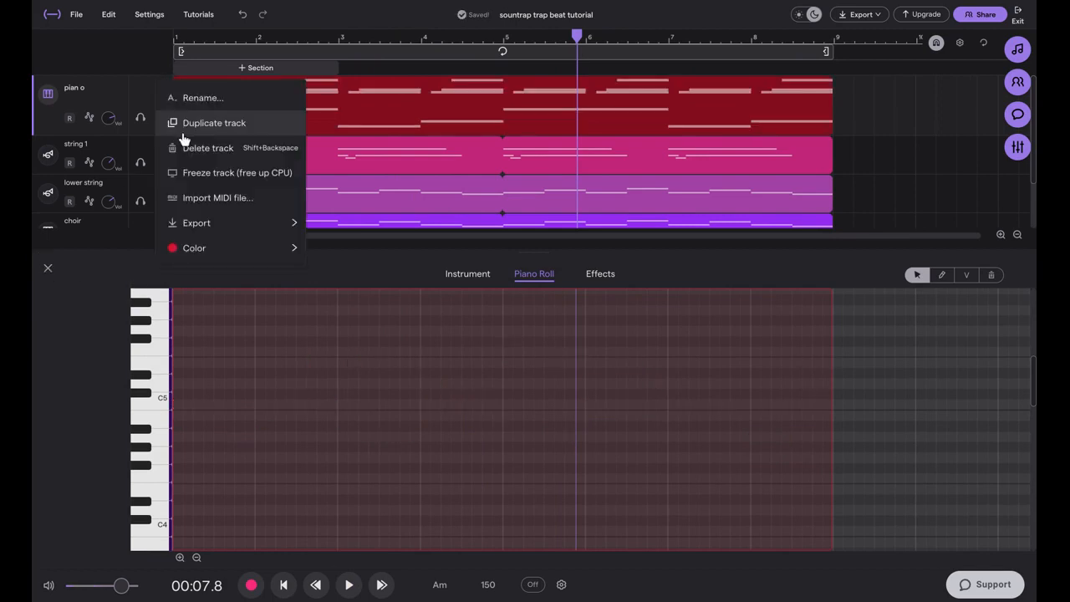
{"action": "left_click", "coordinate": [179, 131]}
{"action": "left_click", "coordinate": [48, 267]}
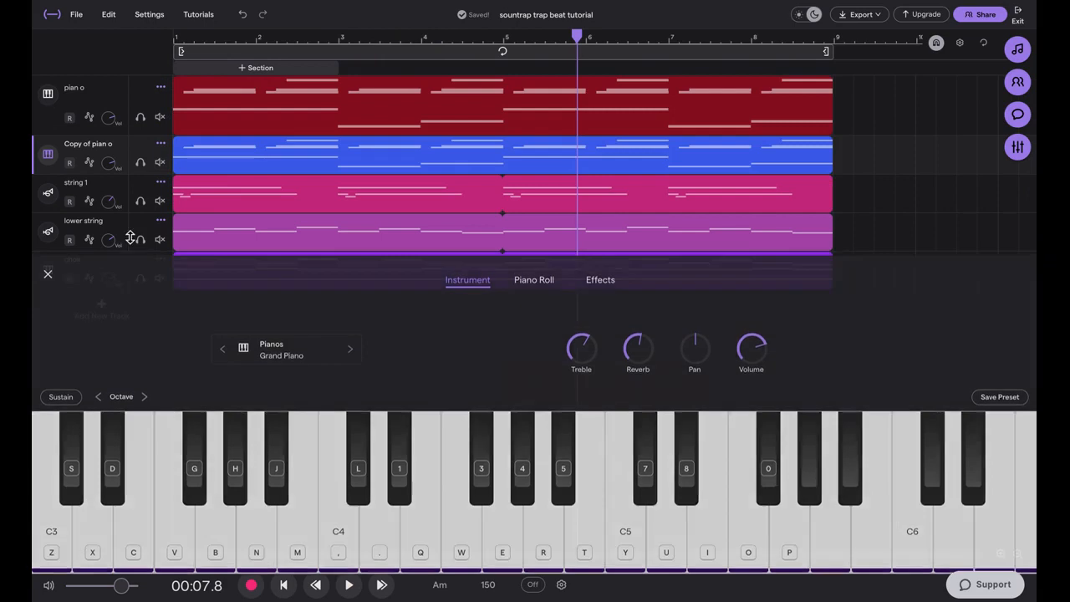
- Delete the chord and bass notes in the duplicated piano region and paste the cut melody notes into it
{"action": "double_click", "coordinate": [282, 151]}
{"action": "left_click", "coordinate": [535, 276]}
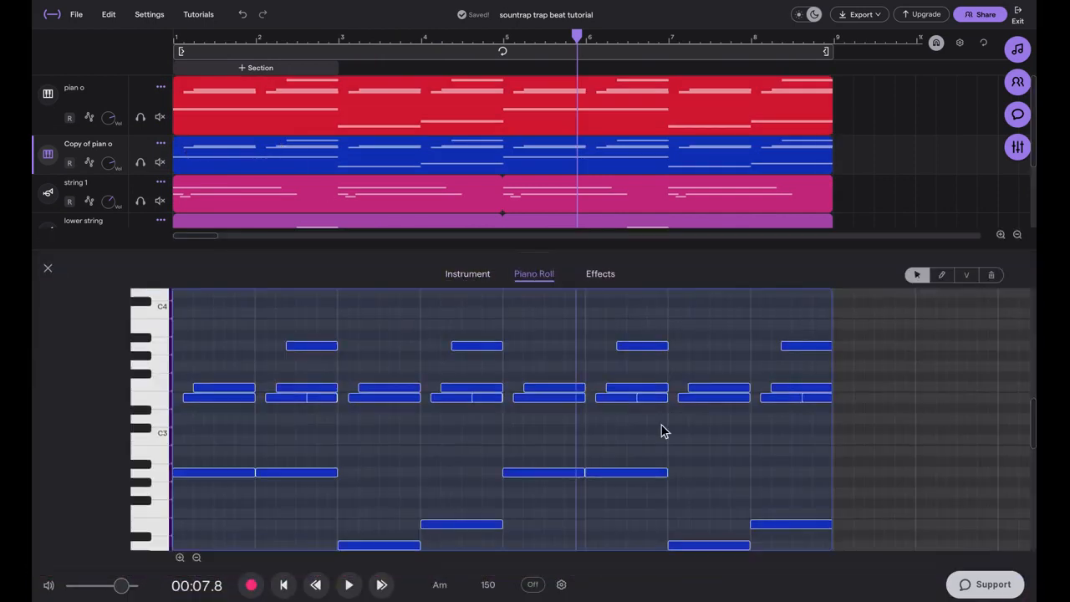
{"action": "left_click_drag", "start_coordinate": [817, 523], "coordinate": [35, 146]}
{"action": "key", "text": "Delete"}
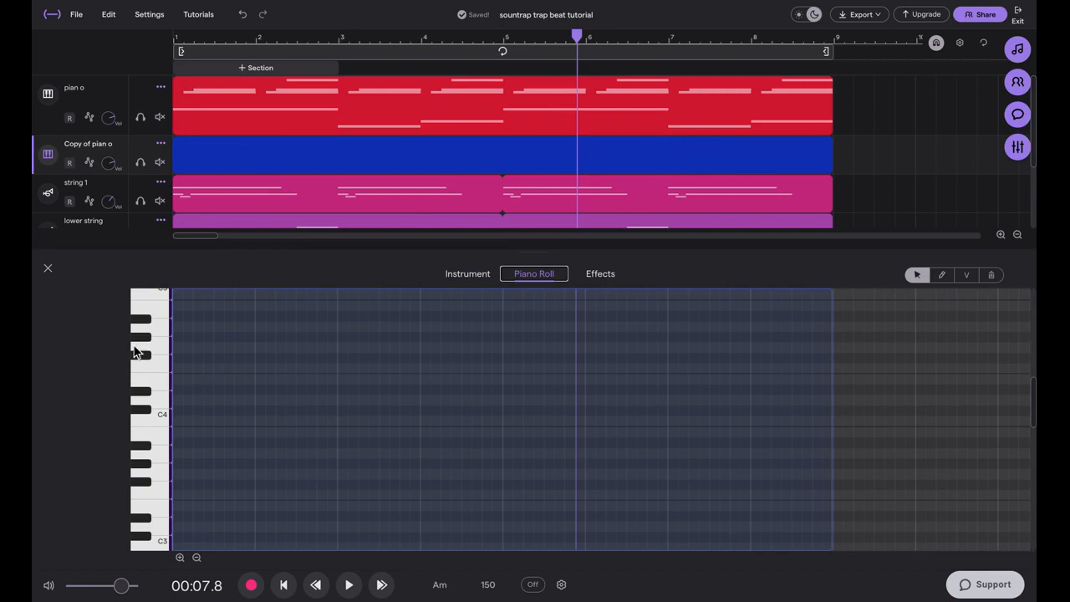
{"action": "key", "text": "ctrl+z"}
- Play from the start and change the Reverb preset on the copied piano track to Rich Plate
{"action": "left_click_drag", "start_coordinate": [234, 39], "coordinate": [31, 64]}
{"action": "key", "text": "space"}
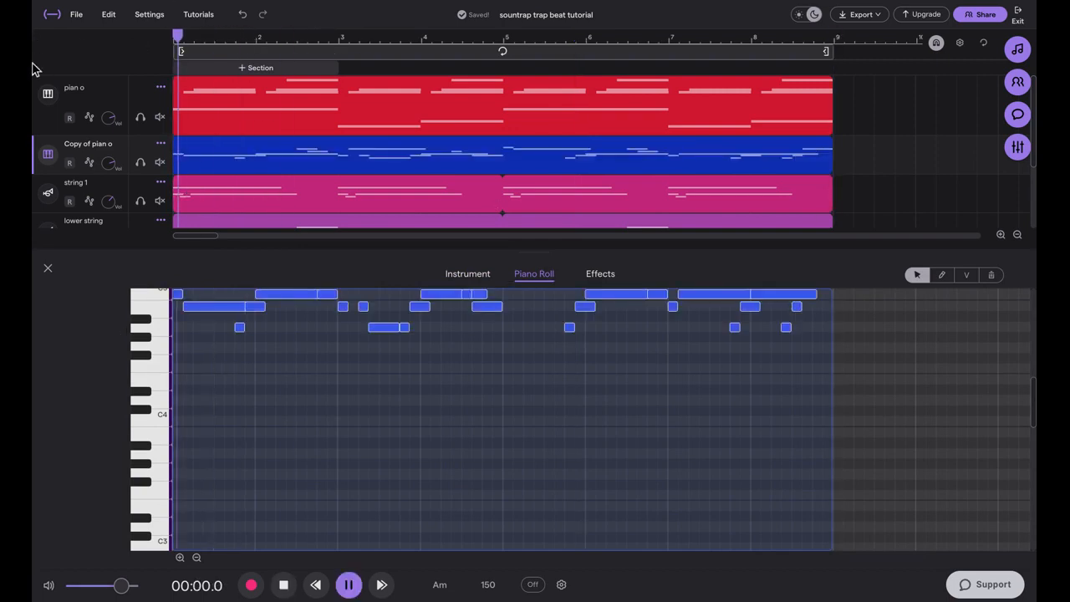
{"action": "left_click", "coordinate": [600, 274]}
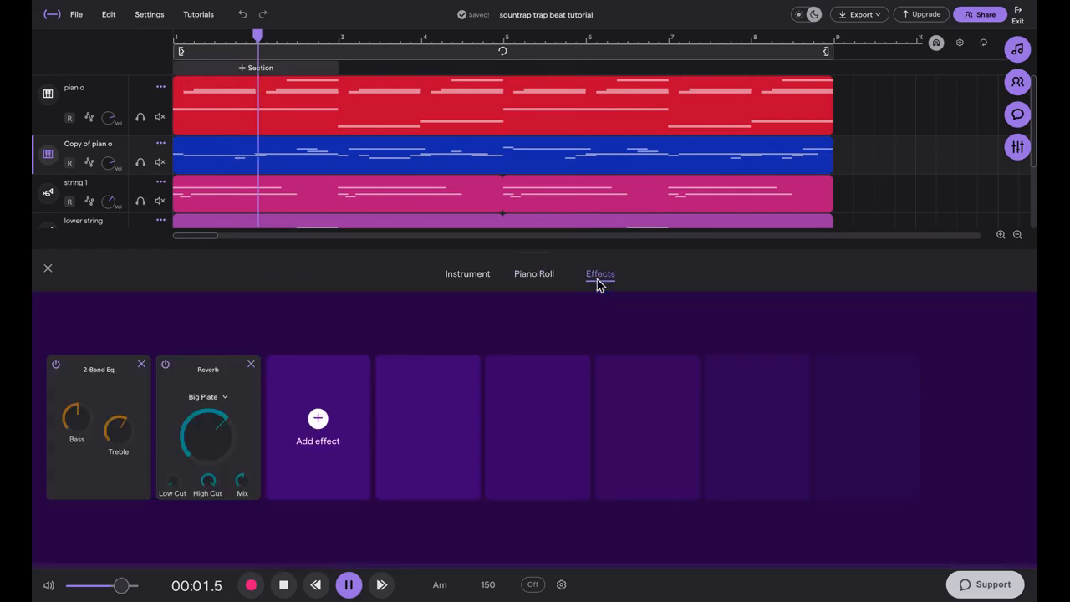
{"action": "left_click", "coordinate": [216, 397]}
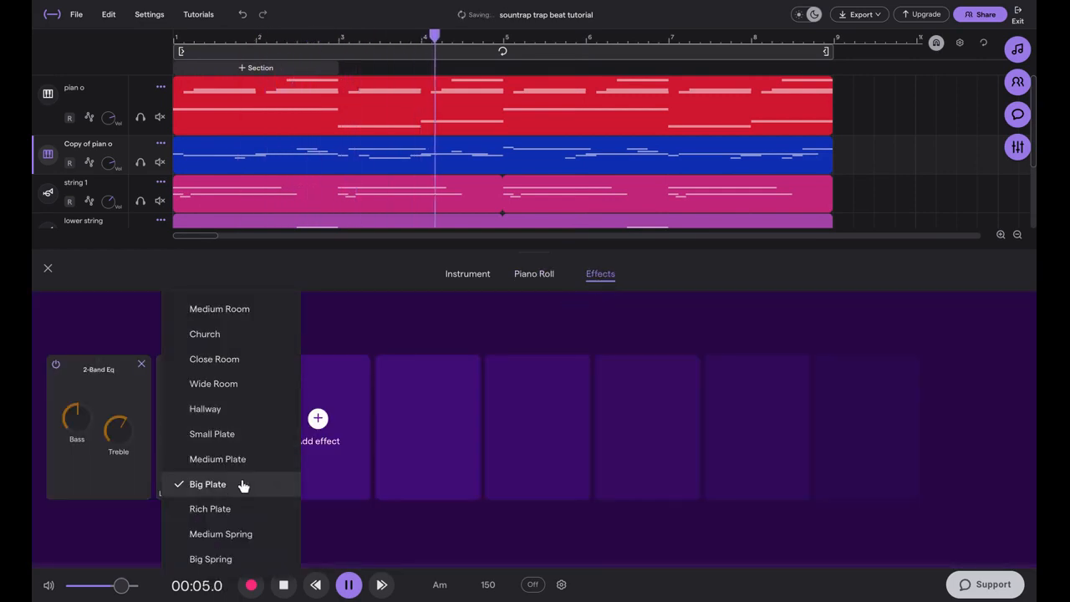
{"action": "left_click", "coordinate": [237, 507]}
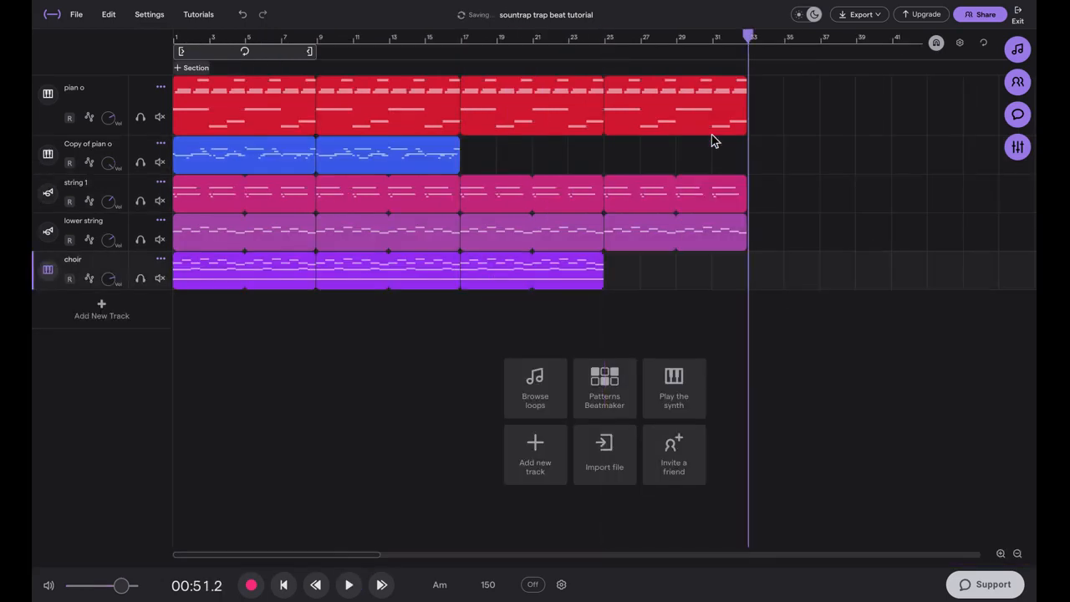
- Paste a copy of the choir region at bar 33 and a copy of the pian o region at bar 41
{"action": "key", "text": "ctrl+v"}
{"action": "left_click", "coordinate": [627, 107]}
{"action": "key", "text": "ctrl+v"}
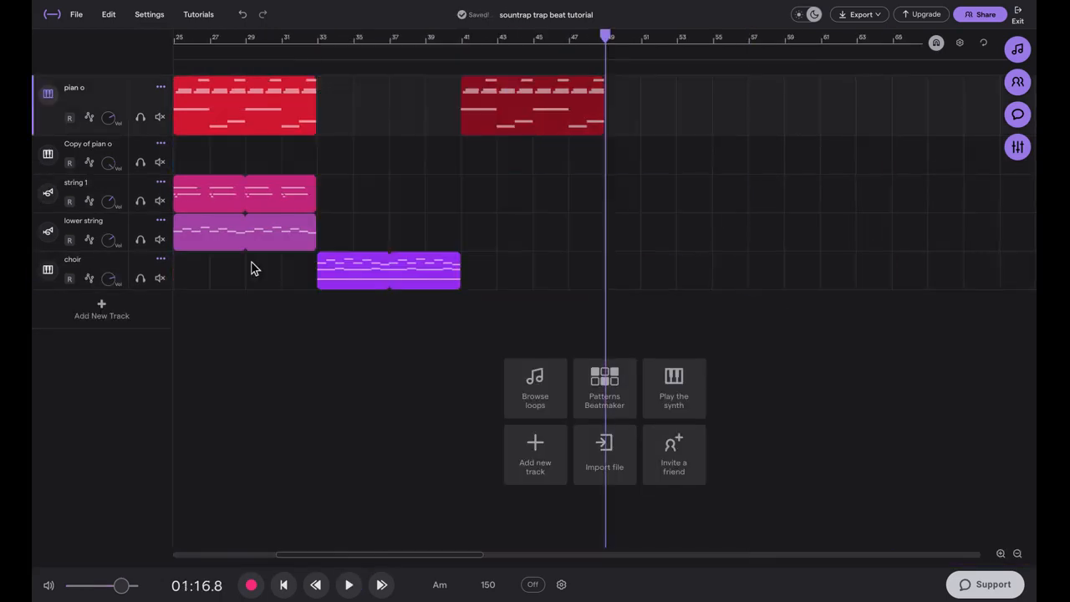
- Merge the piano, piano copy, string and choir tracks into a single audio track
{"action": "scroll", "coordinate": [255, 267], "scroll_direction": "down", "scroll_amount": 2}
{"action": "left_click", "coordinate": [312, 196]}
{"action": "key", "text": "space"}
{"action": "scroll", "coordinate": [318, 262], "scroll_direction": "down", "scroll_amount": 4}
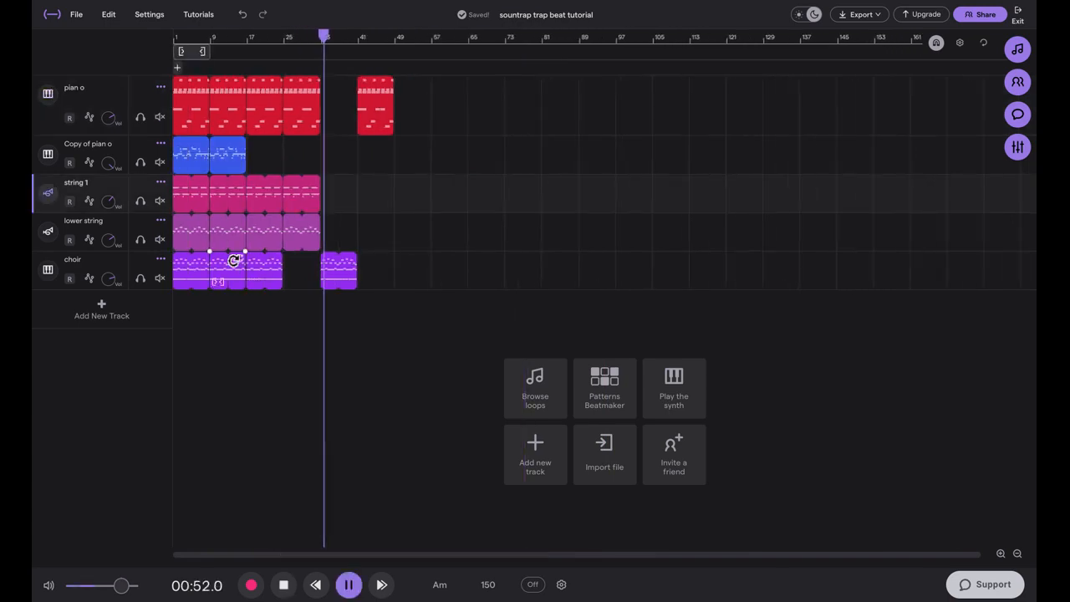
{"action": "key", "text": "space"}
{"action": "left_click", "coordinate": [159, 14]}
{"action": "left_click", "coordinate": [201, 89]}
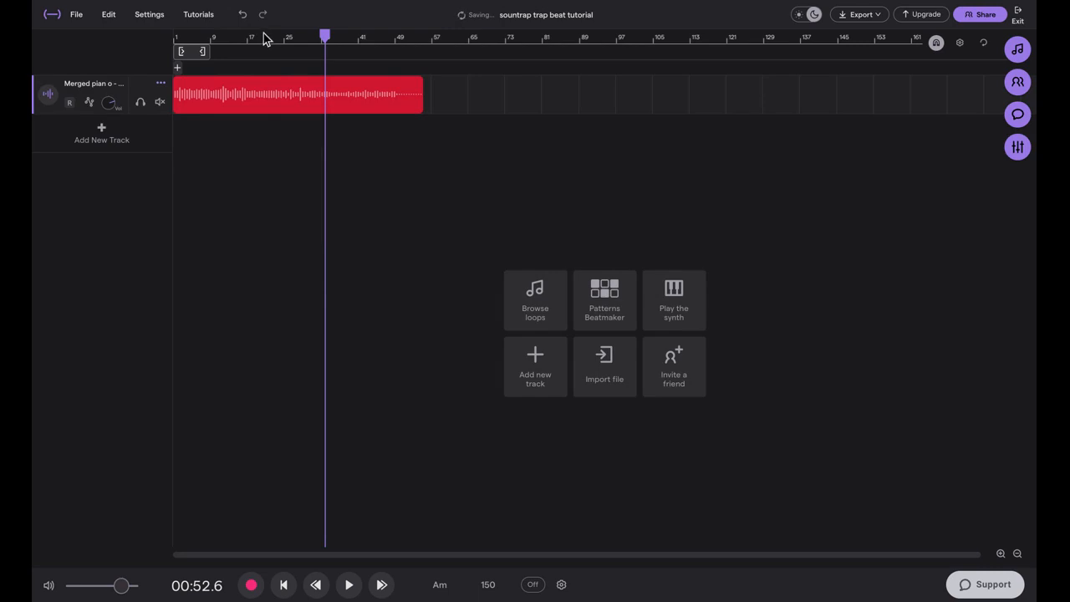
- Play the merged track from the start and rename it "sample"
{"action": "key", "text": "Return"}
{"action": "key", "text": "space"}
{"action": "double_click", "coordinate": [115, 85]}
{"action": "type", "text": "sample"}
{"action": "key", "text": "Return"}
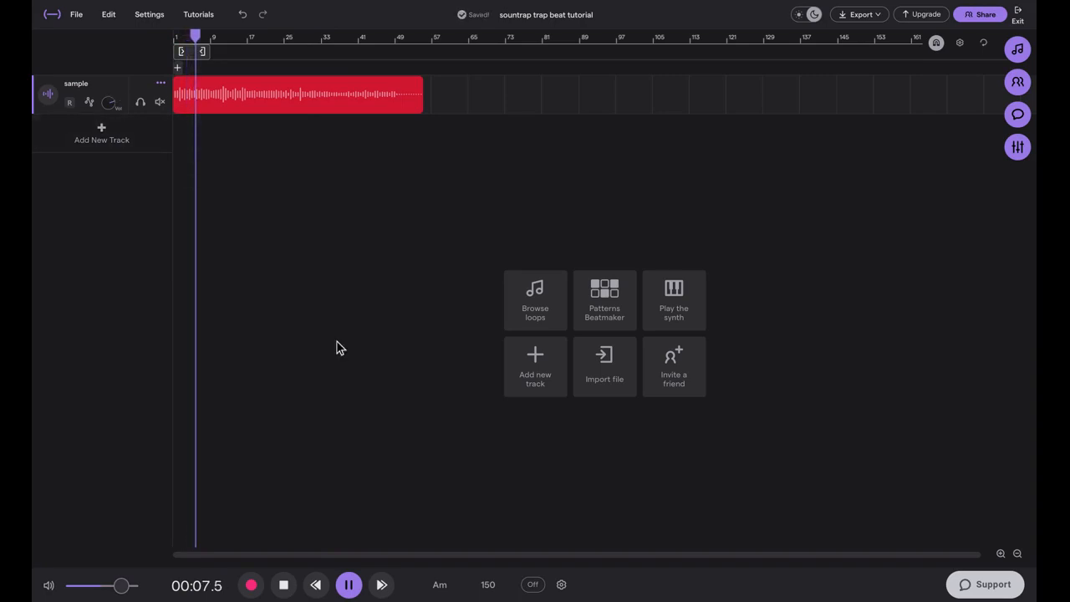
- Duplicate the sample track as "pitched sample" and mute the original
{"action": "left_click", "coordinate": [161, 83]}
{"action": "left_click", "coordinate": [191, 125]}
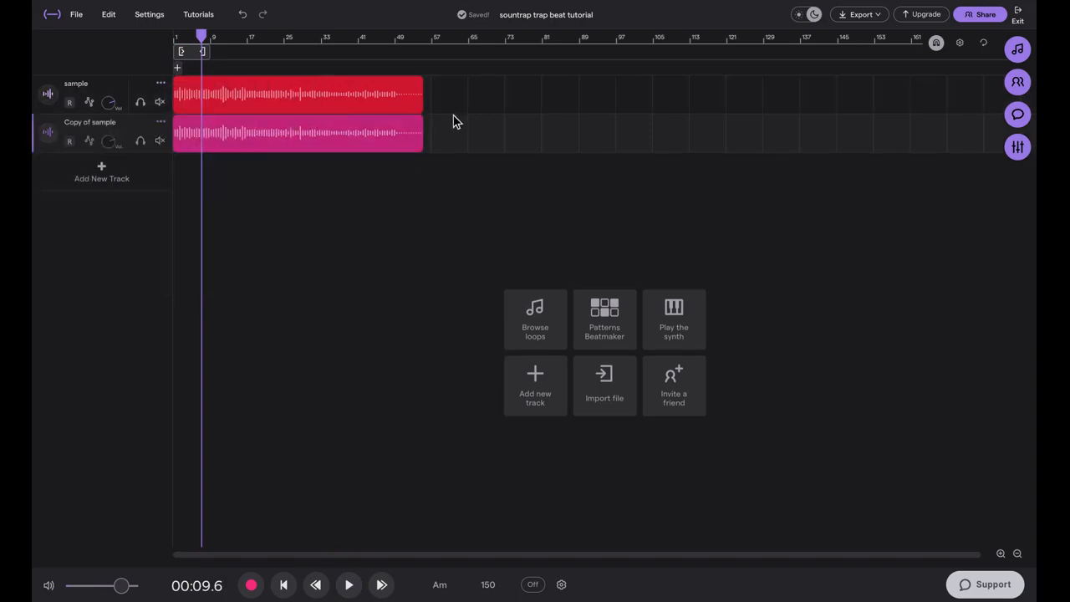
{"action": "left_click", "coordinate": [159, 103]}
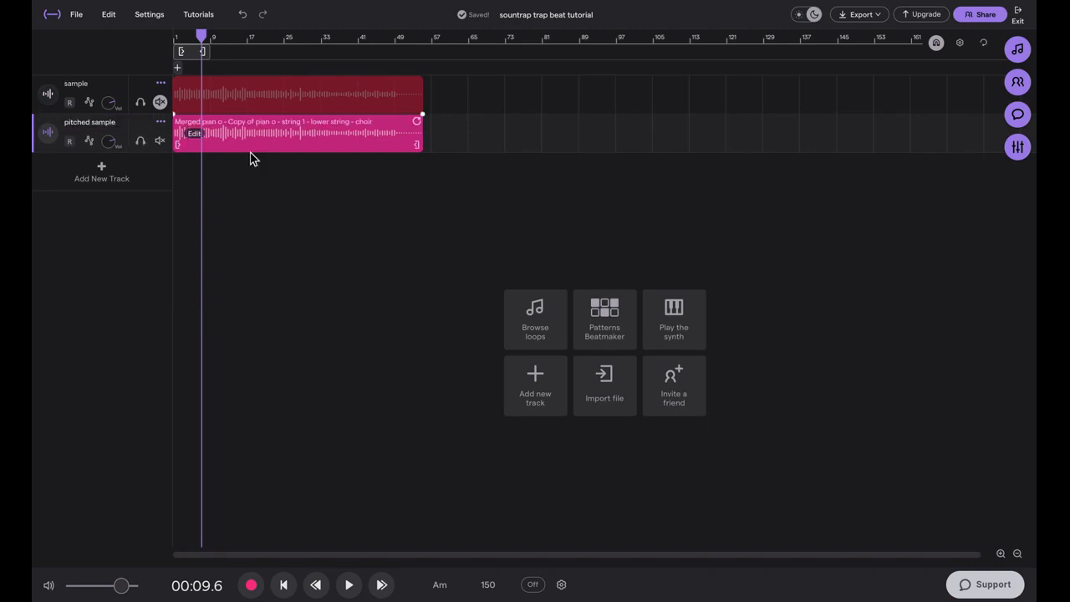
- Change the pitch of the pitched sample region by -3 and play it back from the start
{"action": "left_click", "coordinate": [193, 139]}
{"action": "mouse_move", "coordinate": [306, 379]}
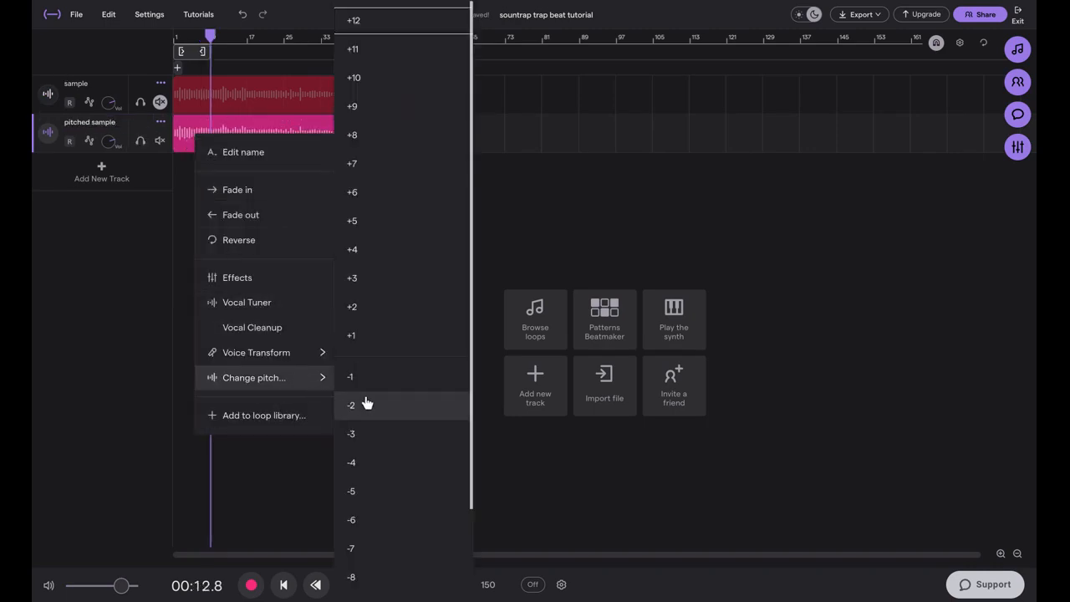
{"action": "left_click", "coordinate": [377, 433]}
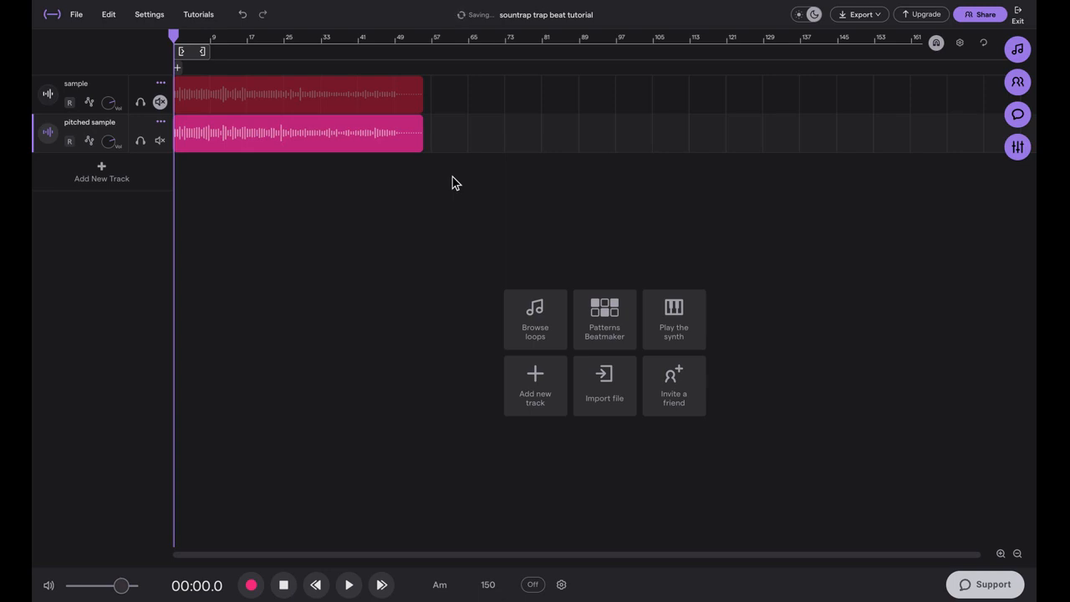
{"action": "key", "text": "space"}
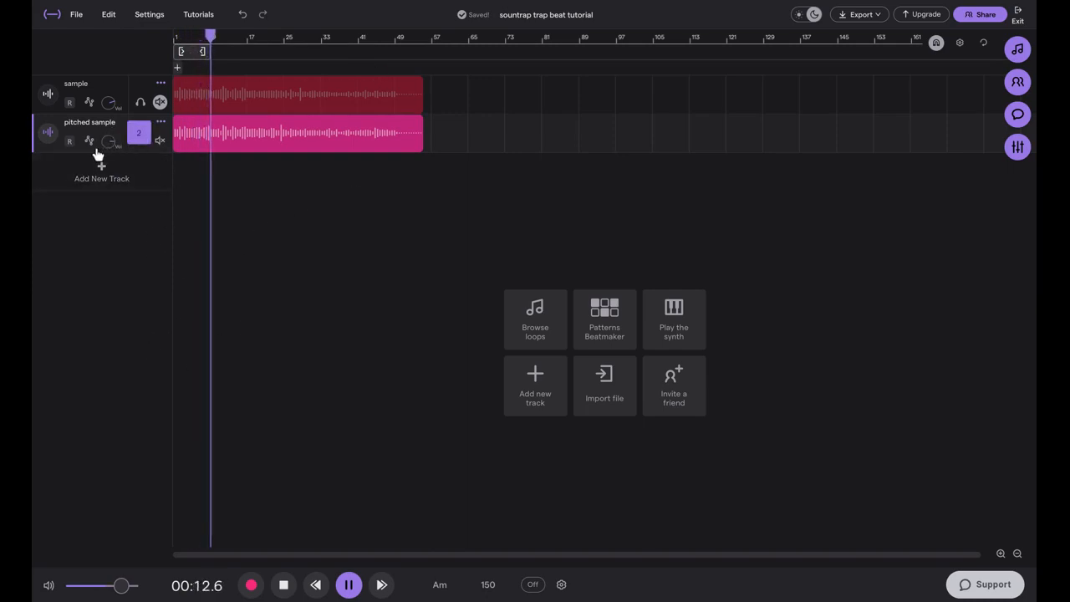
{"action": "left_click", "coordinate": [144, 186]}
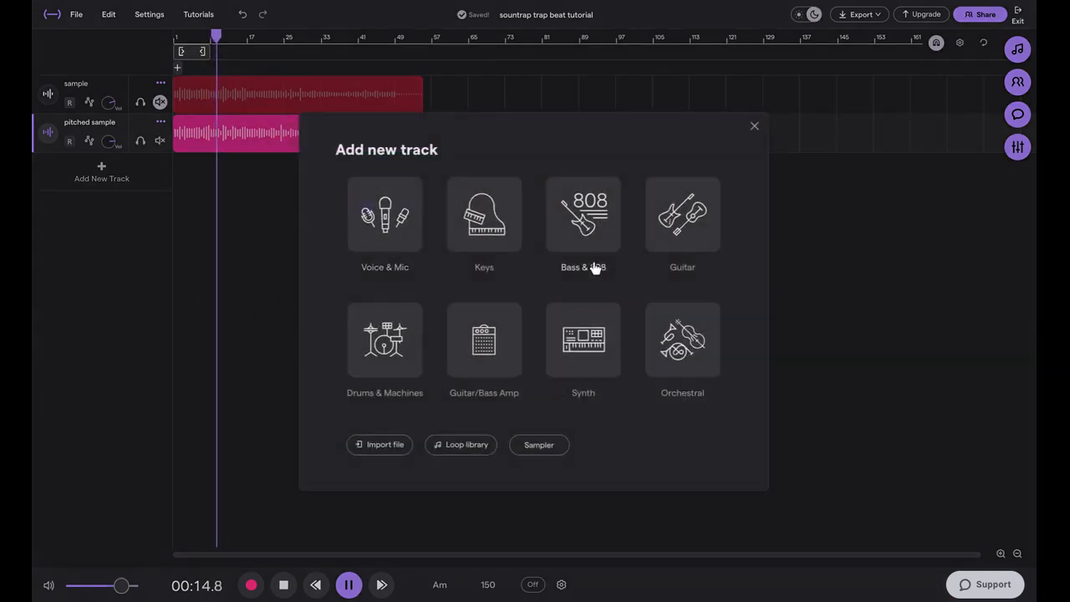
{"action": "left_click", "coordinate": [903, 186]}
{"action": "left_click", "coordinate": [156, 177]}
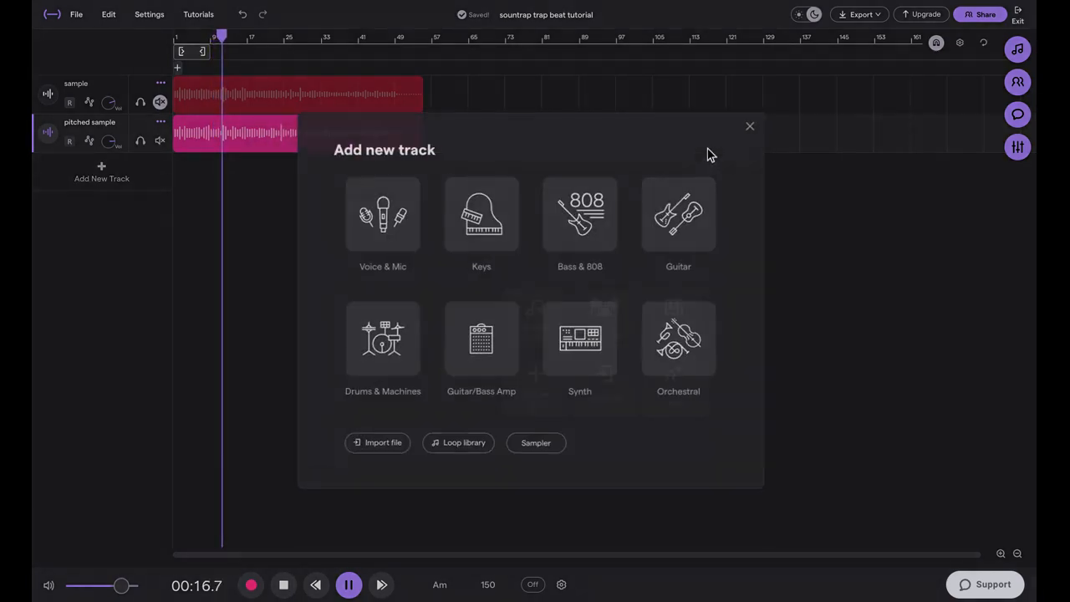
{"action": "left_click", "coordinate": [823, 109]}
- Open the loop library, filter it to One-shots and search for "clap"
{"action": "left_click", "coordinate": [1017, 49]}
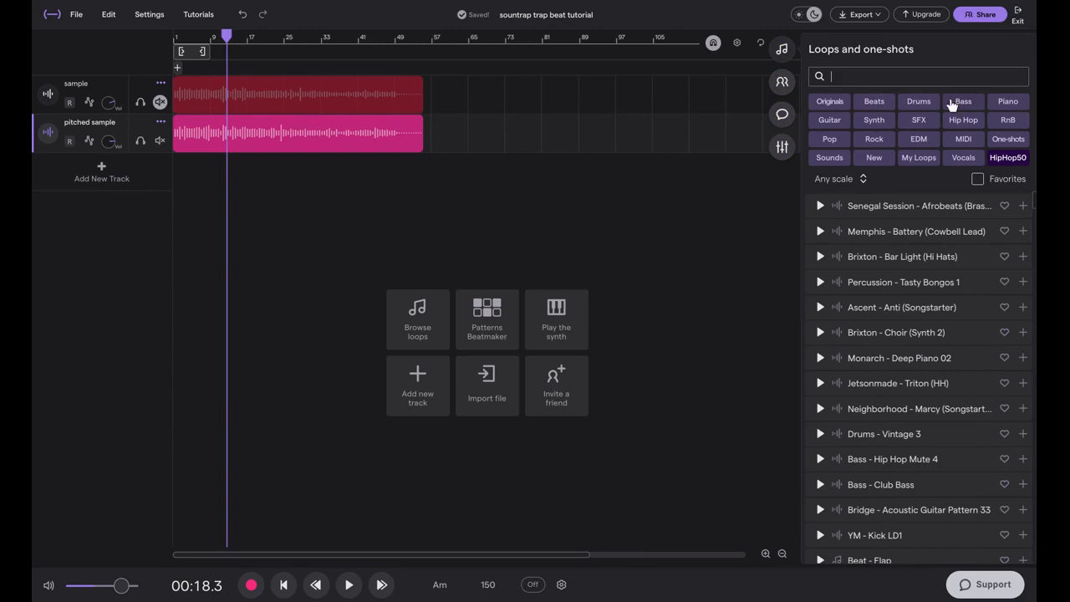
{"action": "left_click", "coordinate": [1007, 140]}
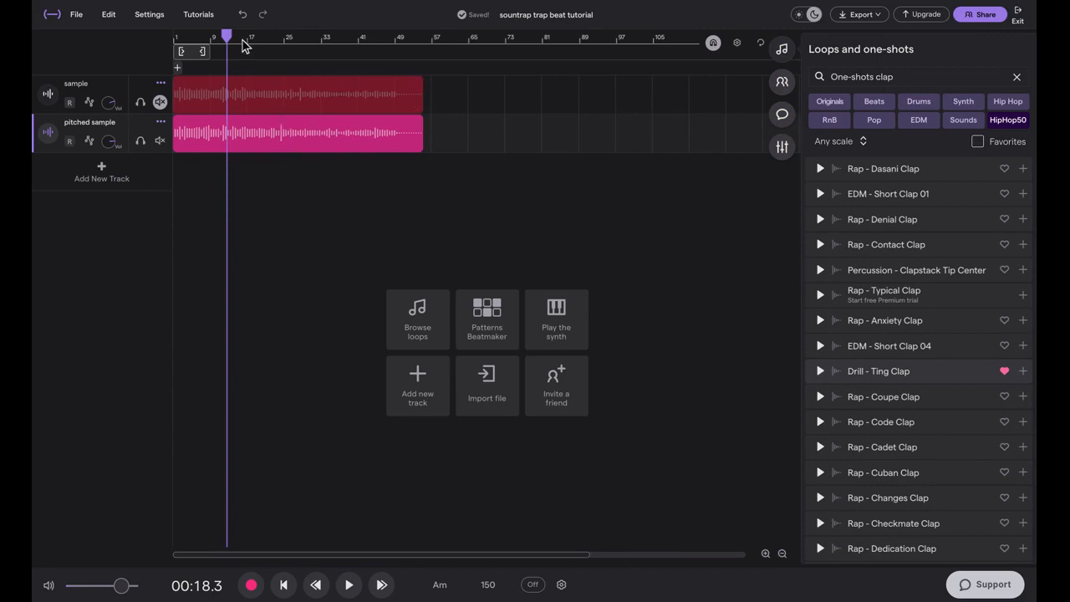
- Audition clap one-shots against the looped first eight bars of the pitched sample and add Rap - Checkmate Clap as a track
{"action": "left_click", "coordinate": [206, 53]}
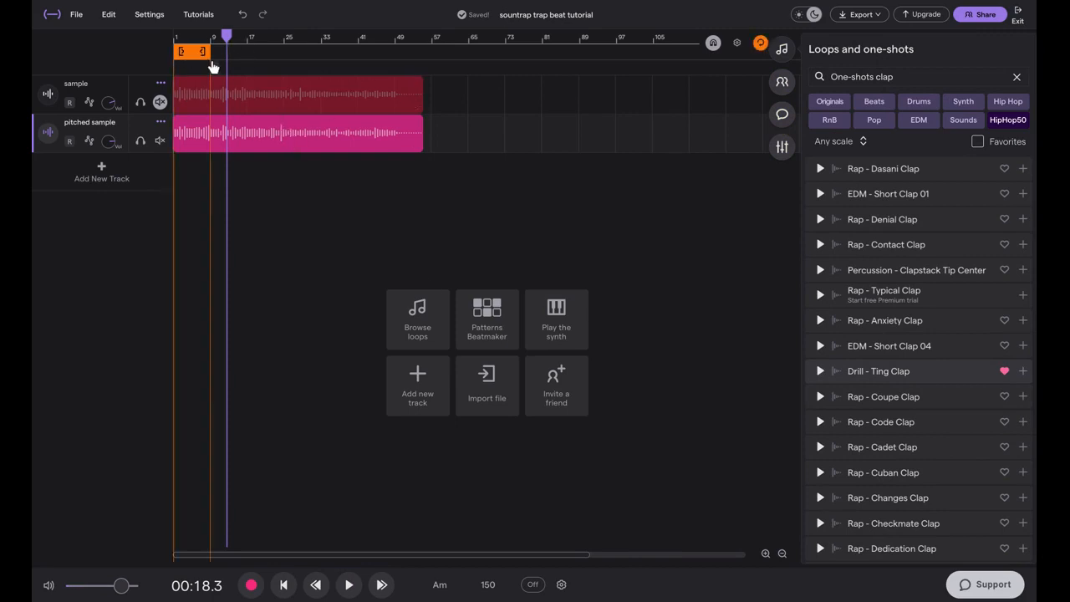
{"action": "left_click", "coordinate": [348, 586]}
{"action": "left_click", "coordinate": [931, 398]}
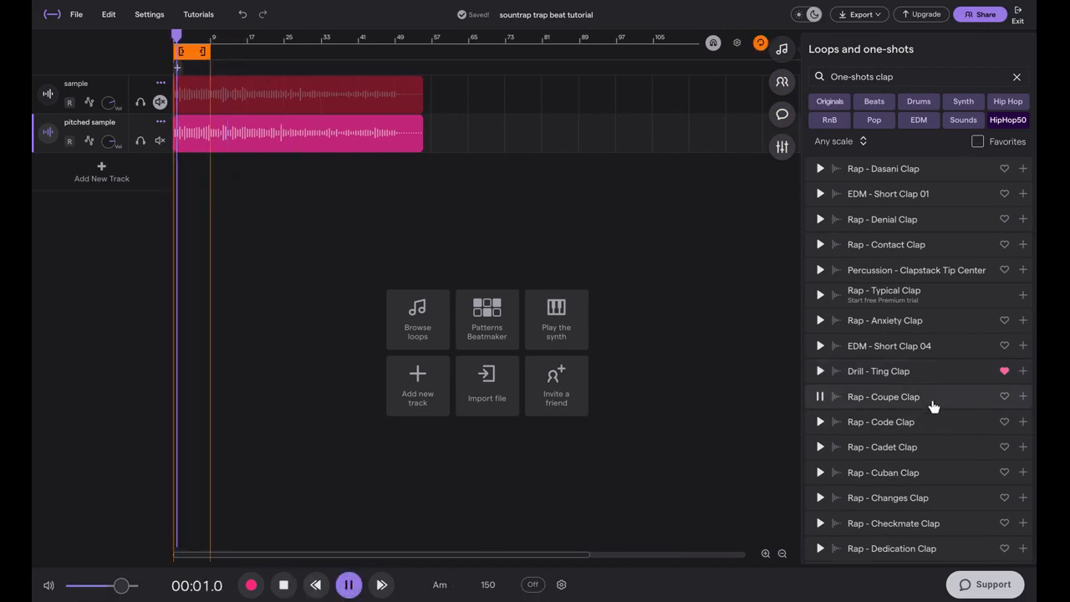
{"action": "left_click", "coordinate": [937, 422]}
{"action": "left_click", "coordinate": [931, 447]}
{"action": "left_click", "coordinate": [927, 497]}
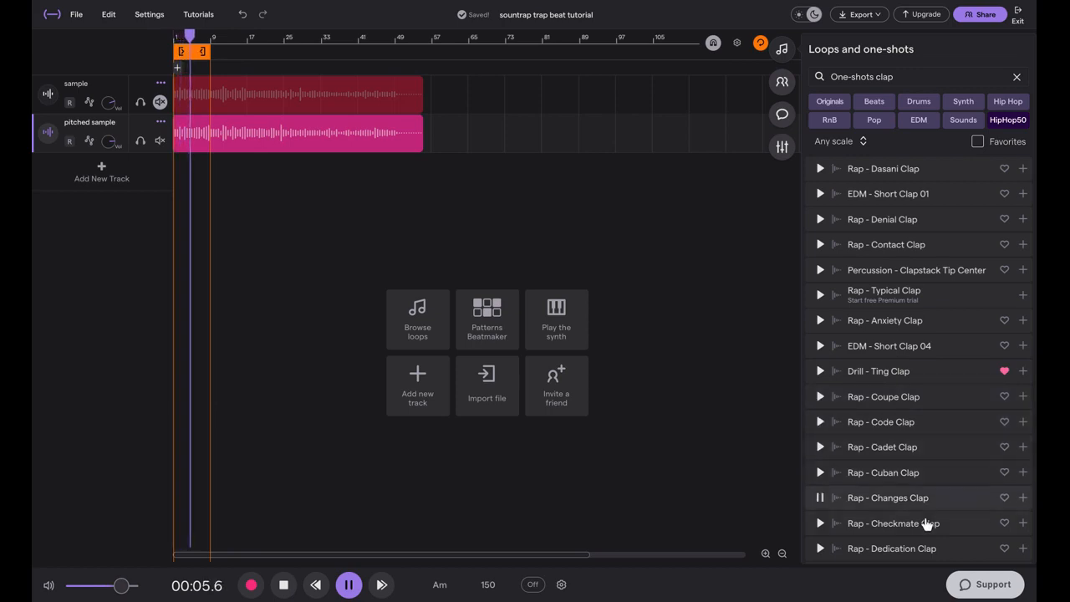
{"action": "left_click", "coordinate": [926, 522]}
{"action": "scroll", "coordinate": [926, 502], "scroll_direction": "down", "scroll_amount": 1}
{"action": "left_click", "coordinate": [1022, 416]}
- Search the one-shots for "kick" and add Rap - Culture Kick as a track
{"action": "double_click", "coordinate": [917, 76]}
{"action": "type", "text": "kick"}
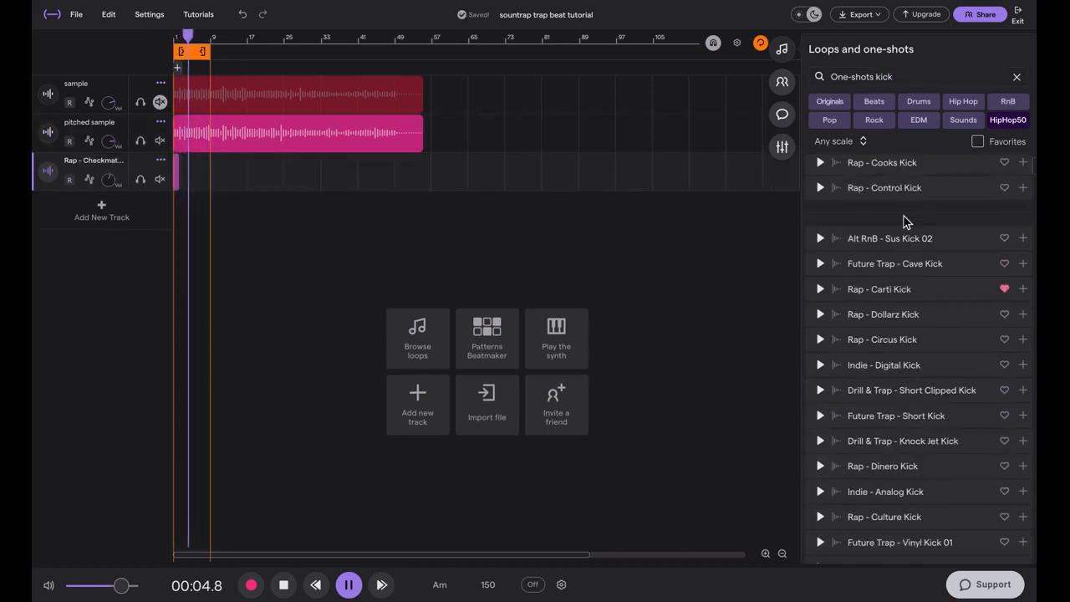
{"action": "double_click", "coordinate": [926, 516]}
- Search the one-shots for "snare rap" and add Rap - Burton Snare as a track
{"action": "double_click", "coordinate": [889, 77]}
{"action": "type", "text": "snare"}
{"action": "scroll", "coordinate": [914, 350], "scroll_direction": "down", "scroll_amount": 15}
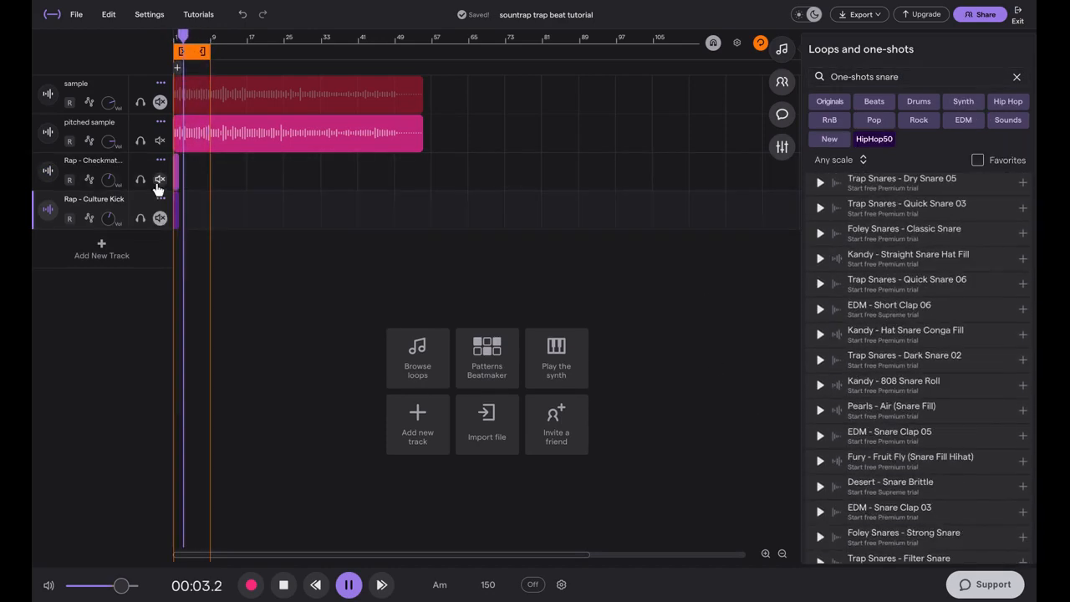
{"action": "scroll", "coordinate": [914, 350], "scroll_direction": "down", "scroll_amount": 5}
{"action": "double_click", "coordinate": [920, 305]}
{"action": "type", "text": "rap"}
- Browse the rap snare one-shots and add Rap - Business Snare and Rap - Billions Snare as tracks
{"action": "scroll", "coordinate": [902, 326], "scroll_direction": "up", "scroll_amount": 10}
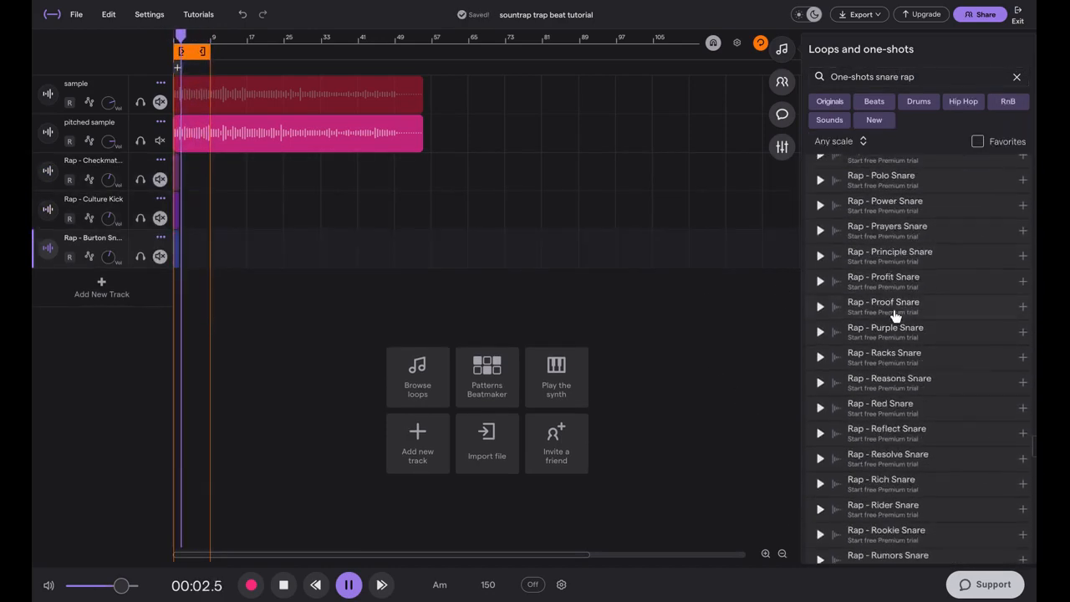
{"action": "scroll", "coordinate": [929, 347], "scroll_direction": "up", "scroll_amount": 15}
{"action": "double_click", "coordinate": [950, 430]}
{"action": "left_click", "coordinate": [922, 209]}
{"action": "scroll", "coordinate": [928, 234], "scroll_direction": "up", "scroll_amount": 3}
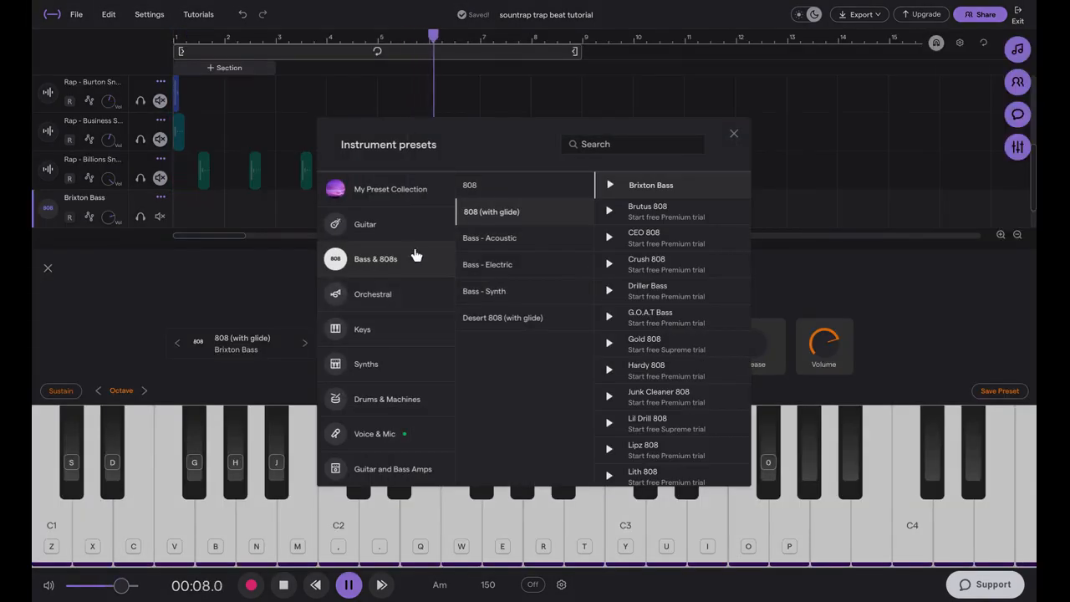
- Find the Gritty drum machine preset among Drums & Machines and load it on the new instrument track
{"action": "left_click", "coordinate": [387, 399]}
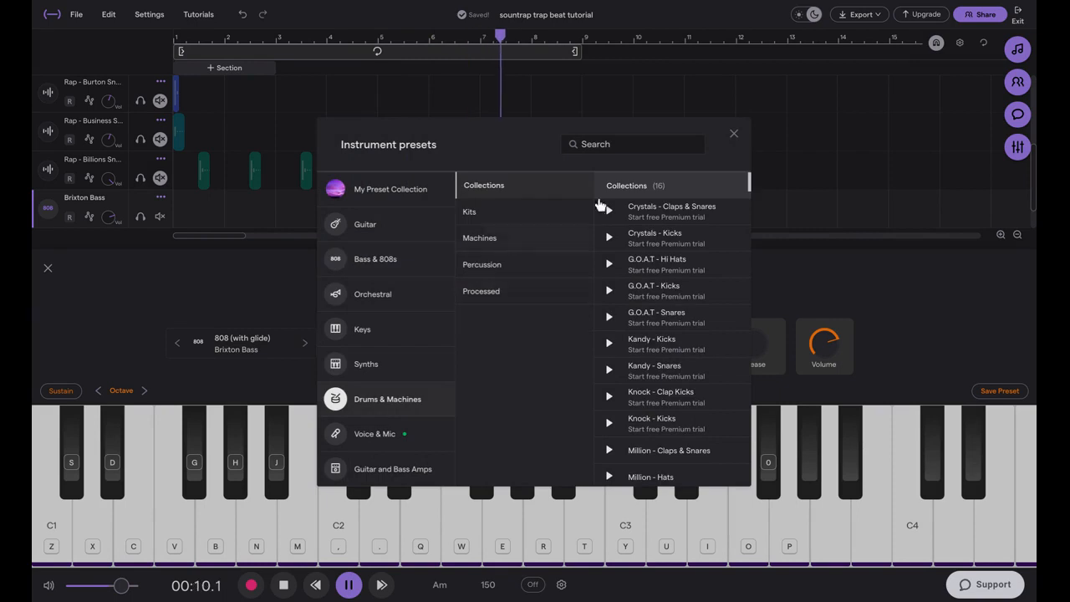
{"action": "left_click", "coordinate": [612, 149]}
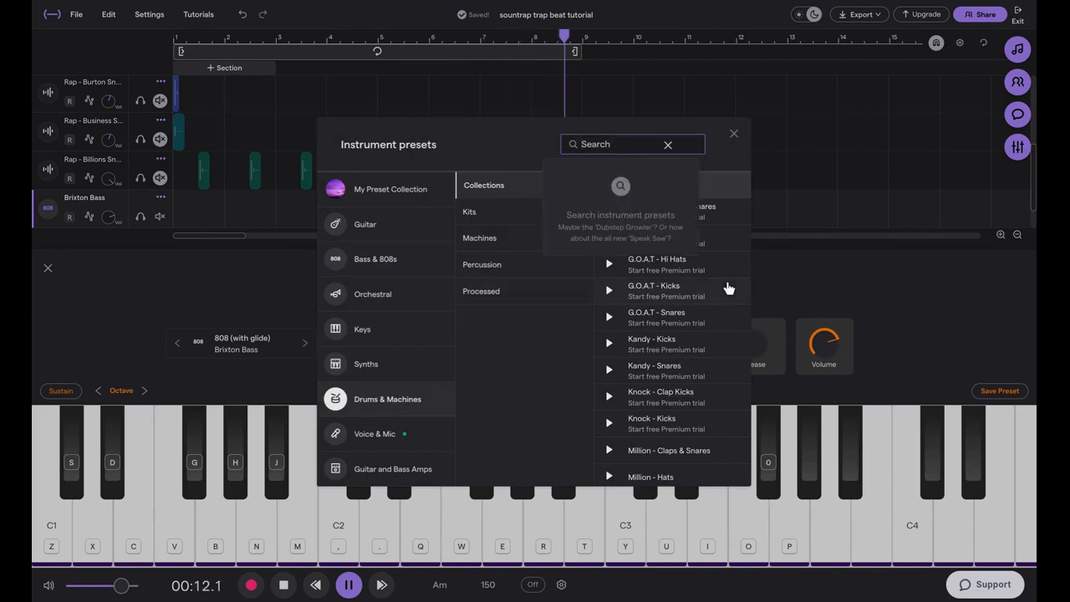
{"action": "type", "text": "gritt"}
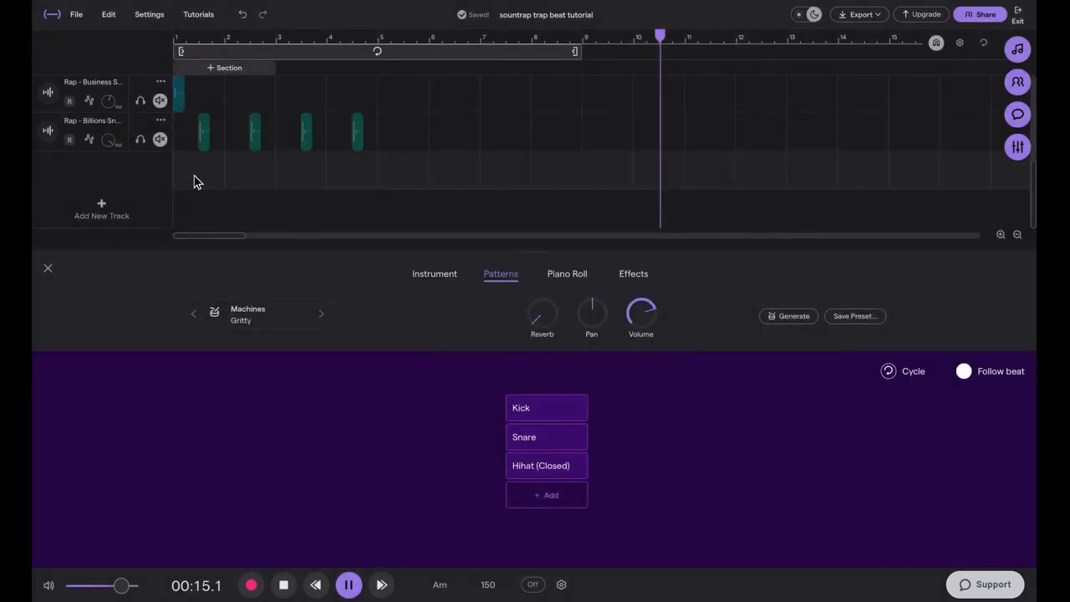
- Create an empty region on the Gritty track and place it at the start, spanning bars 1 to 4
{"action": "left_click", "coordinate": [181, 175]}
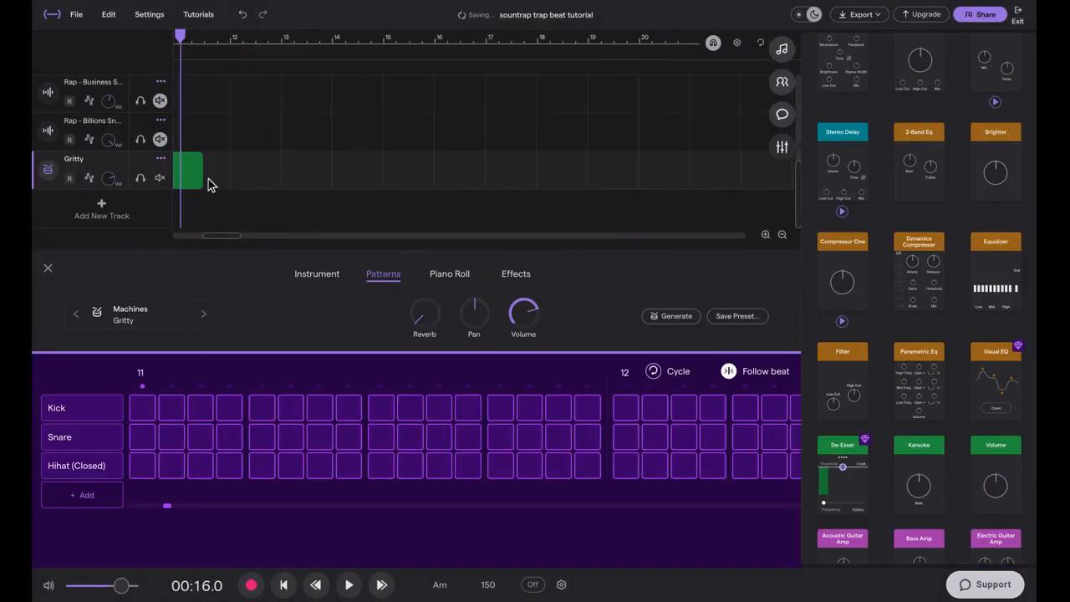
{"action": "left_click_drag", "start_coordinate": [181, 39], "coordinate": [33, 84]}
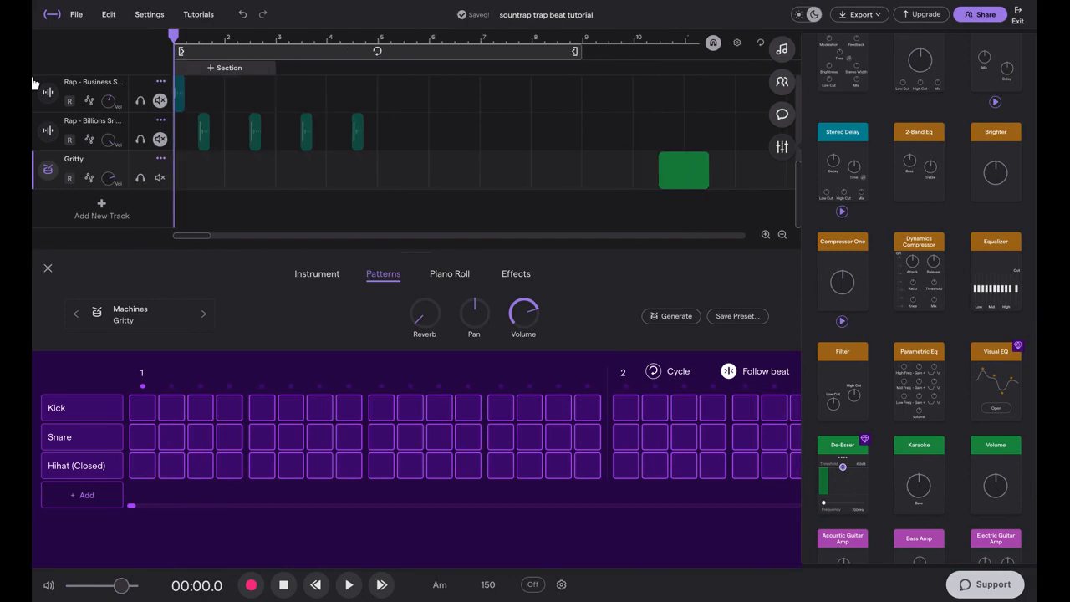
{"action": "left_click_drag", "start_coordinate": [679, 184], "coordinate": [328, 180]}
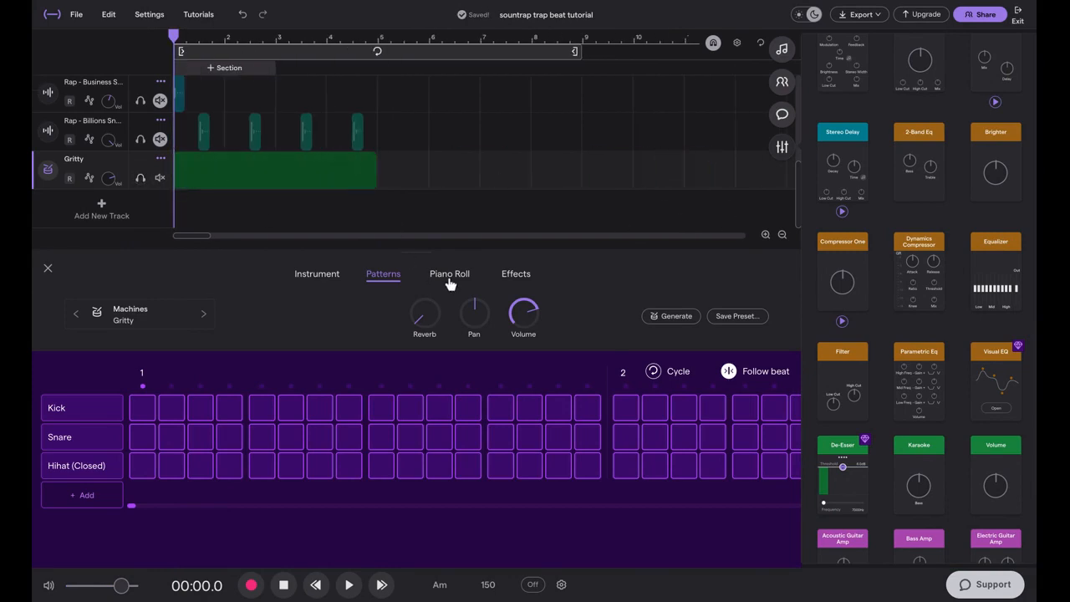
- Open the Gritty region in the piano roll and place a short F#1 hi-hat note at its start
{"action": "left_click", "coordinate": [449, 283]}
{"action": "left_click", "coordinate": [782, 146]}
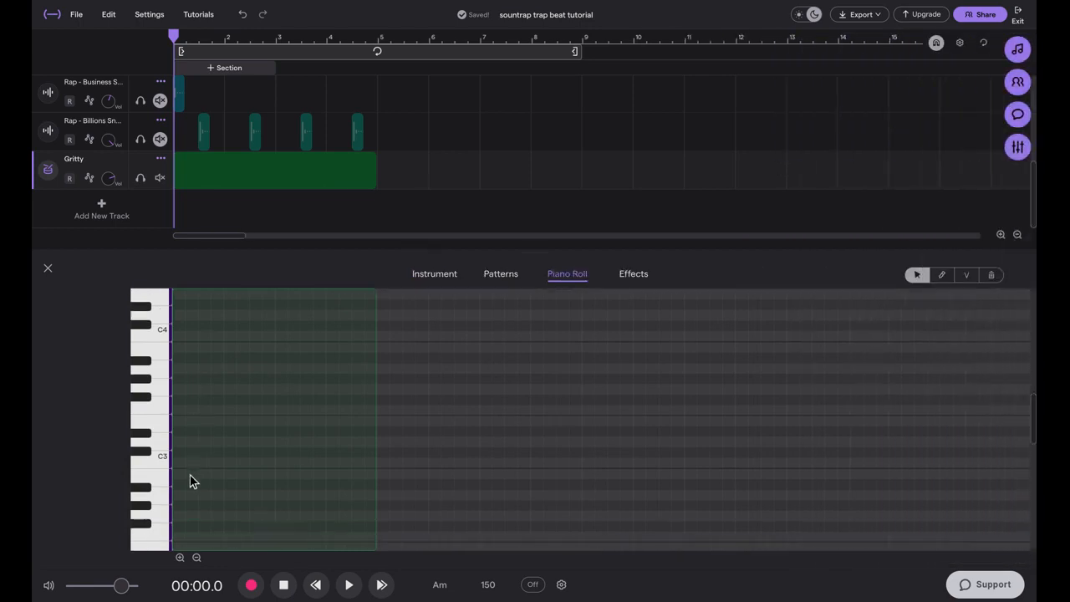
{"action": "scroll", "coordinate": [192, 485], "scroll_direction": "down", "scroll_amount": 3}
{"action": "scroll", "coordinate": [204, 487], "scroll_direction": "up", "scroll_amount": 5}
{"action": "scroll", "coordinate": [202, 464], "scroll_direction": "down", "scroll_amount": 2}
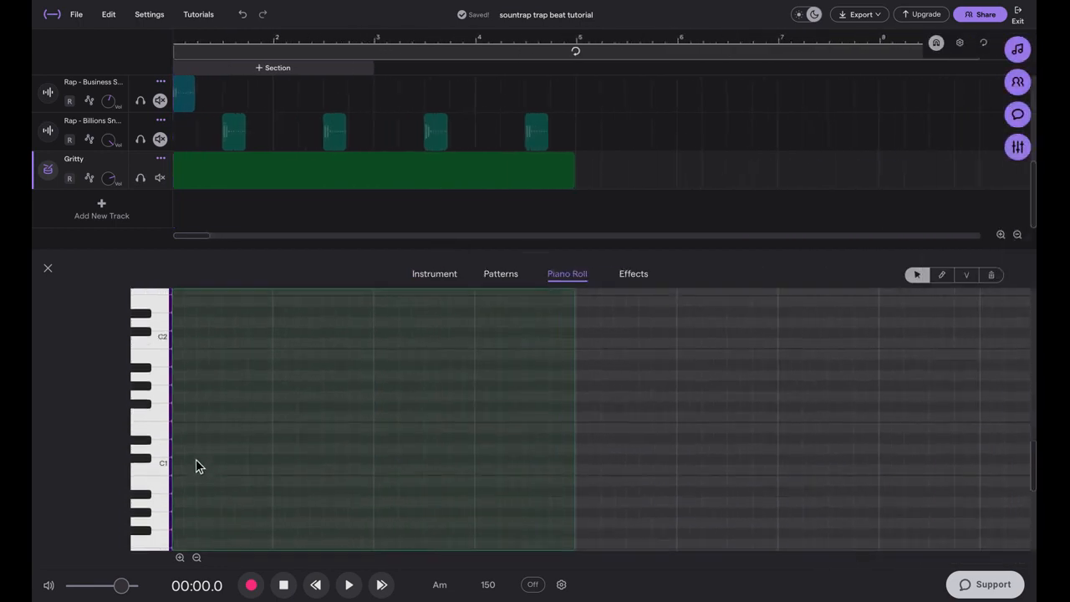
{"action": "left_click", "coordinate": [174, 408]}
- Copy the hi-hat note across bar 1 to make eight even notes and play them back
{"action": "left_click_drag", "start_coordinate": [260, 412], "coordinate": [188, 429]}
{"action": "key", "text": "space"}
{"action": "left_click", "coordinate": [197, 386]}
{"action": "key", "text": "ctrl+v"}
{"action": "key", "text": "ctrl+v"}
{"action": "key", "text": "ctrl+v"}
{"action": "left_click", "coordinate": [200, 347]}
{"action": "key", "text": "space"}
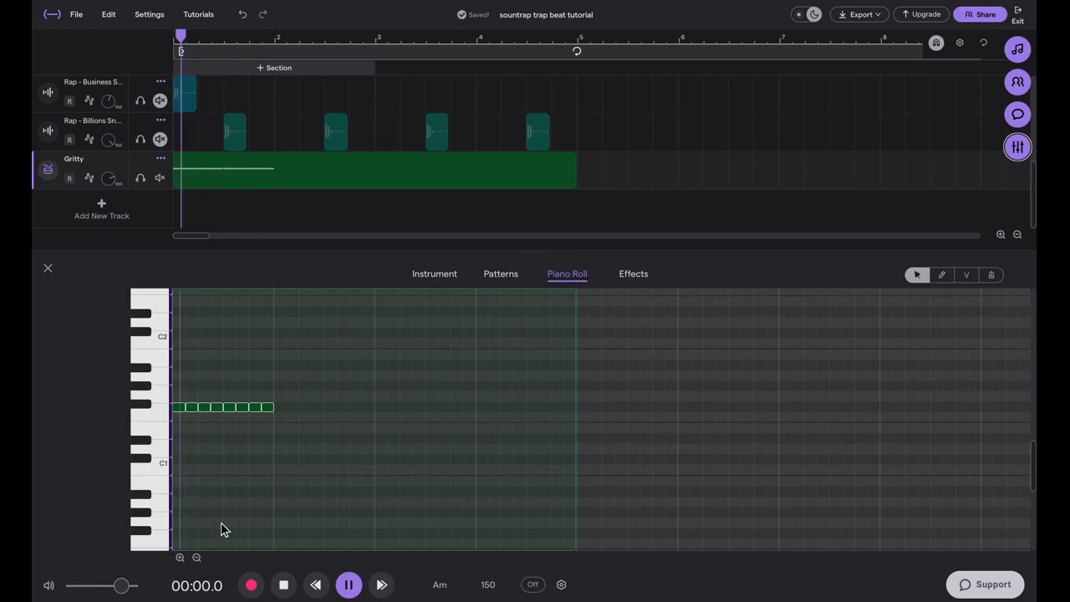
- Copy the bar 1 hi-hat notes into bars 2, 3 and 4 of the Gritty region
{"action": "scroll", "coordinate": [280, 331], "scroll_direction": "up", "scroll_amount": 5}
{"action": "key", "text": "space"}
{"action": "left_click_drag", "start_coordinate": [347, 450], "coordinate": [166, 385]}
{"action": "key", "text": "ctrl+c"}
{"action": "key", "text": "ctrl+v"}
{"action": "key", "text": "ctrl+v"}
{"action": "key", "text": "ctrl+v"}
- Close the note editor, move the Gritty track directly below Rap - Culture Kick and play the beat from the start
{"action": "left_click_drag", "start_coordinate": [410, 40], "coordinate": [34, 102]}
{"action": "left_click", "coordinate": [47, 267]}
{"action": "left_click_drag", "start_coordinate": [72, 454], "coordinate": [101, 251]}
{"action": "key", "text": "space"}
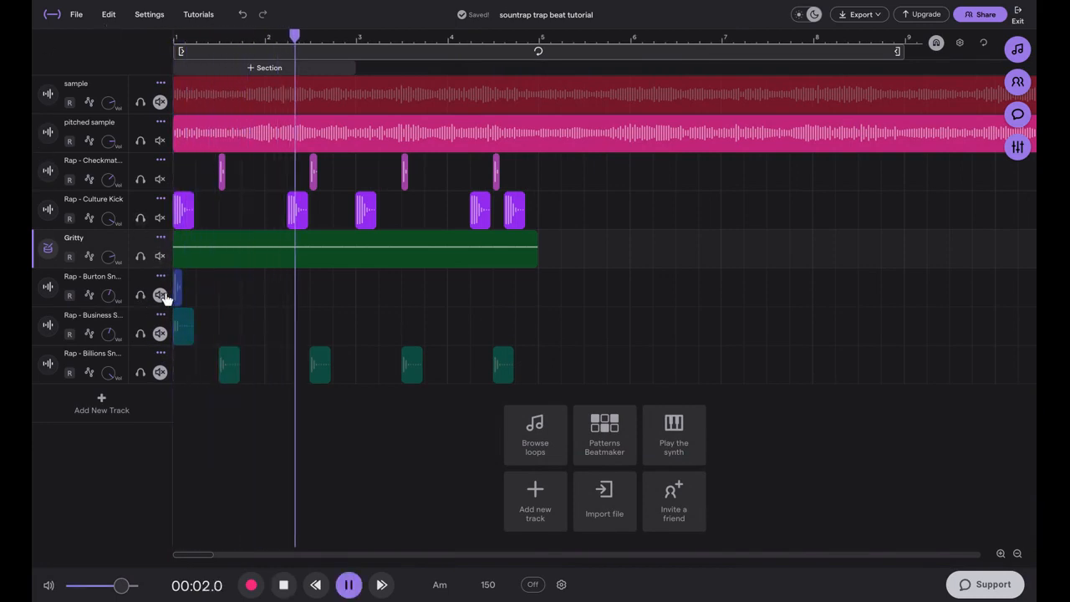
- Shift the Rap - Business Snare hit slightly later in bar 1, before the first clap, and play it from the start
{"action": "scroll", "coordinate": [186, 334], "scroll_direction": "up", "scroll_amount": 5}
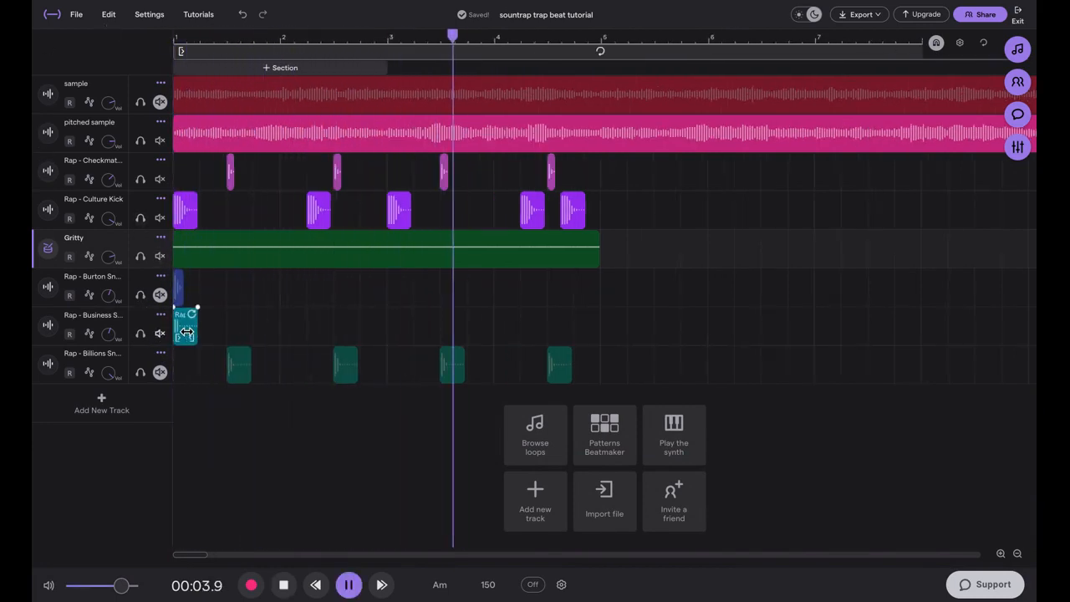
{"action": "key", "text": "space"}
{"action": "left_click_drag", "start_coordinate": [207, 339], "coordinate": [232, 341]}
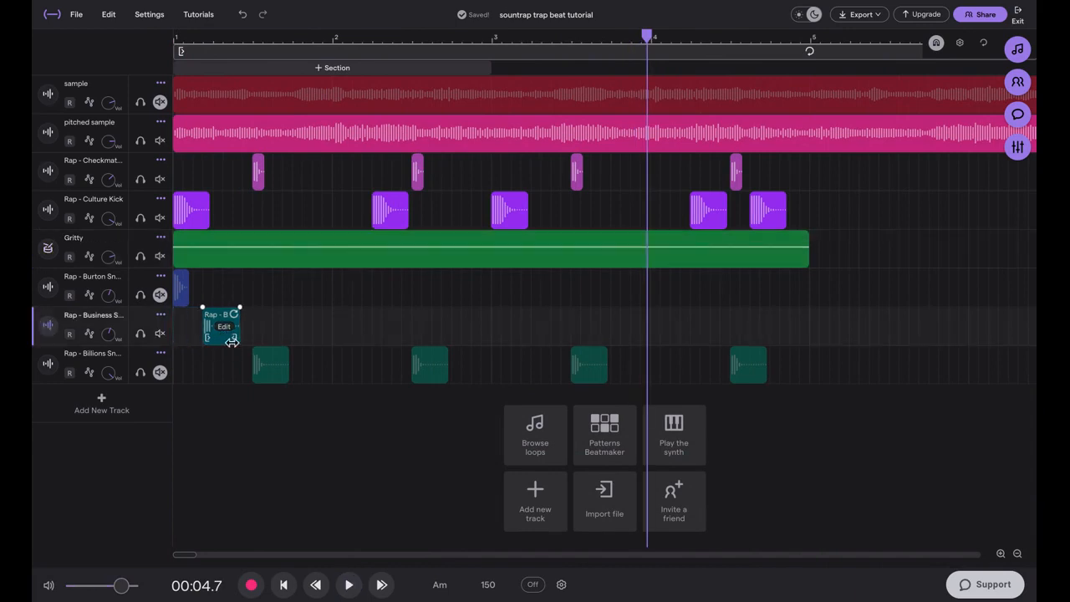
{"action": "key", "text": "Return"}
{"action": "key", "text": "space"}
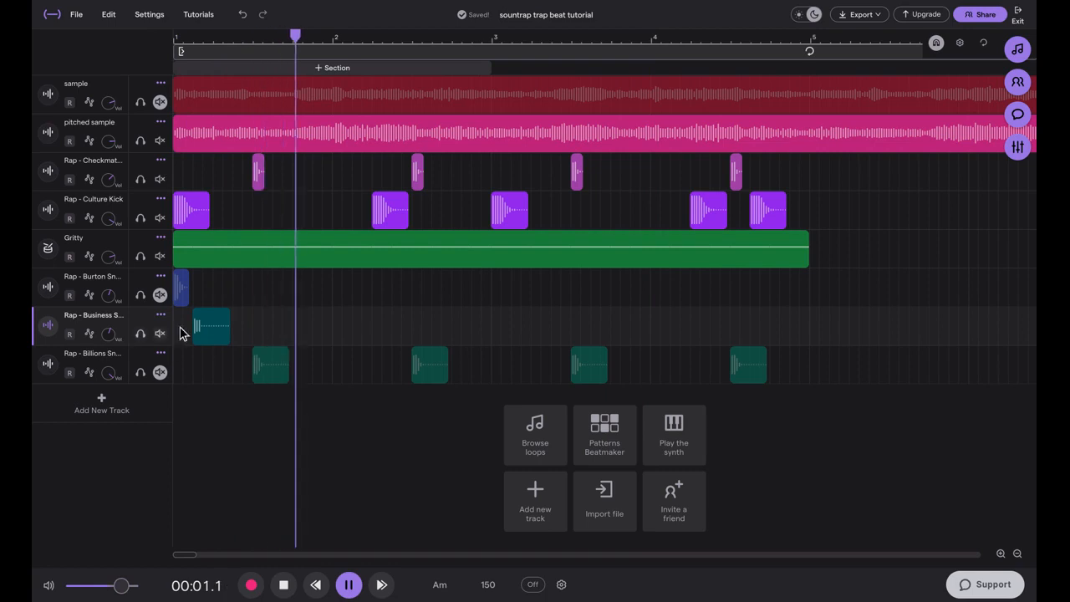
{"action": "key", "text": "space"}
- Paste a copy of the Rap - Business Snare hit early in bar 2 and play it back
{"action": "left_click", "coordinate": [352, 337]}
{"action": "key", "text": "super+v"}
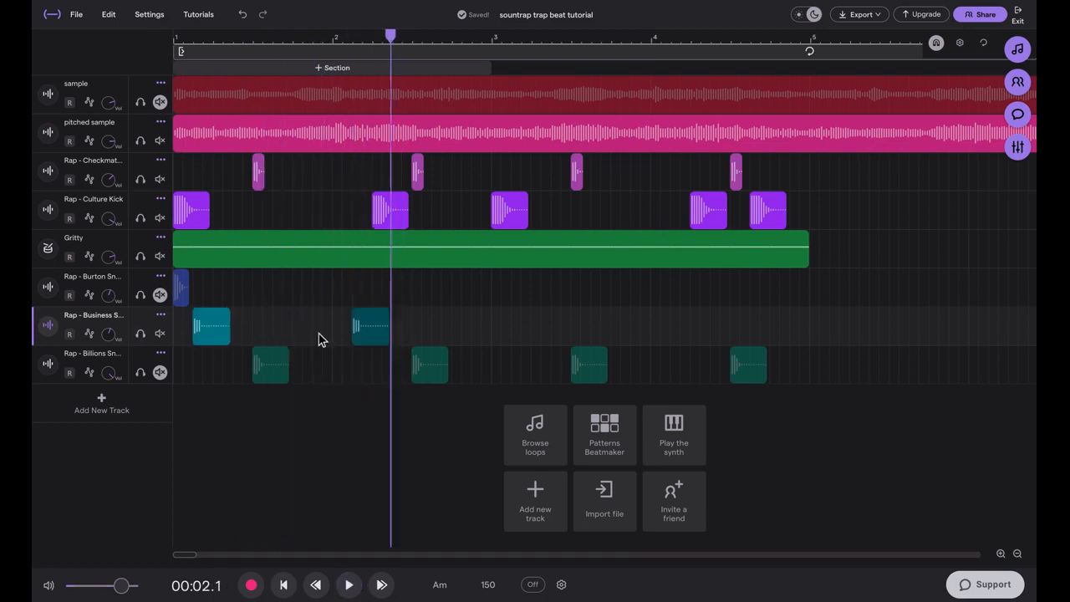
{"action": "left_click", "coordinate": [319, 339]}
{"action": "key", "text": "space"}
{"action": "left_click", "coordinate": [379, 341]}
{"action": "key", "text": "space"}
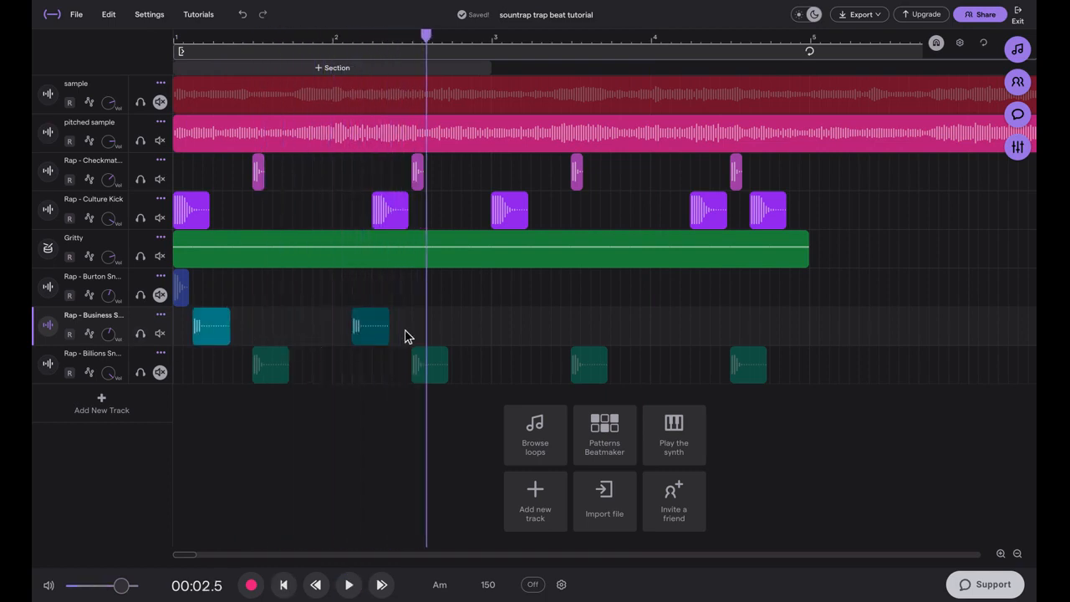
- Add a shortened Rap - Business Snare hit near the end of bar 3 and a full copy early in bar 4
{"action": "key", "text": "space"}
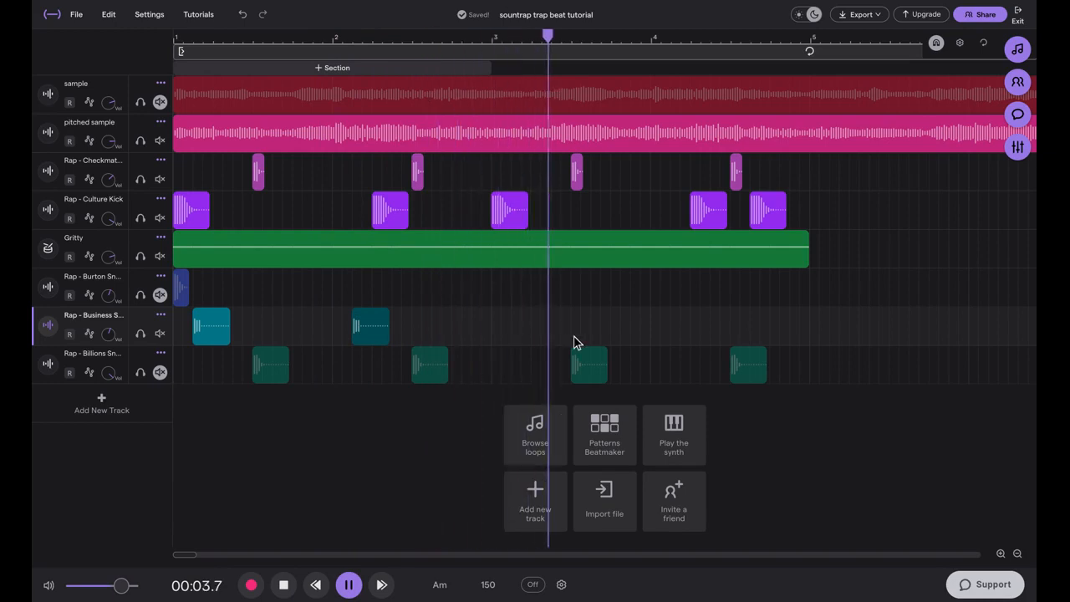
{"action": "key", "text": "space"}
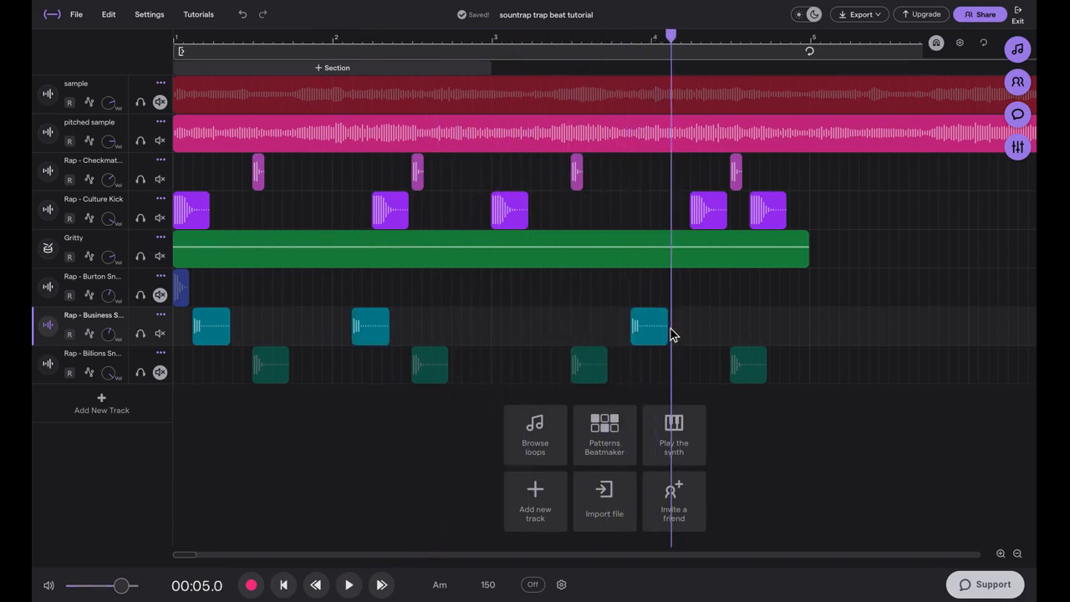
{"action": "left_click", "coordinate": [670, 301]}
{"action": "left_click", "coordinate": [675, 334]}
{"action": "left_click", "coordinate": [666, 336]}
{"action": "key", "text": "ctrl+v"}
{"action": "left_click", "coordinate": [623, 336]}
{"action": "key", "text": "space"}
- Nudge the Rap - Business Snare hit in bar 4 slightly later and play the passage back
{"action": "scroll", "coordinate": [597, 338], "scroll_direction": "down", "scroll_amount": 3}
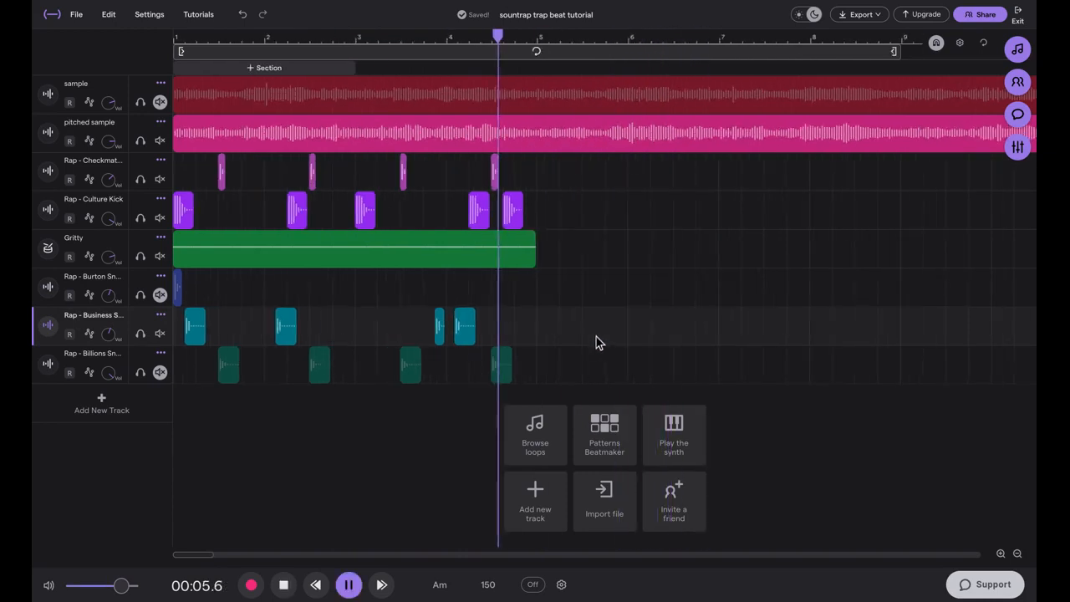
{"action": "scroll", "coordinate": [488, 342], "scroll_direction": "up", "scroll_amount": 3}
{"action": "left_click", "coordinate": [327, 307]}
{"action": "mouse_move", "coordinate": [449, 344]}
{"action": "left_mouse_down"}
{"action": "mouse_move", "coordinate": [445, 332]}
{"action": "mouse_move", "coordinate": [464, 332]}
{"action": "left_mouse_up"}
{"action": "key", "text": "space"}
{"action": "key", "text": "space"}
{"action": "left_click", "coordinate": [342, 320]}
{"action": "key", "text": "space"}
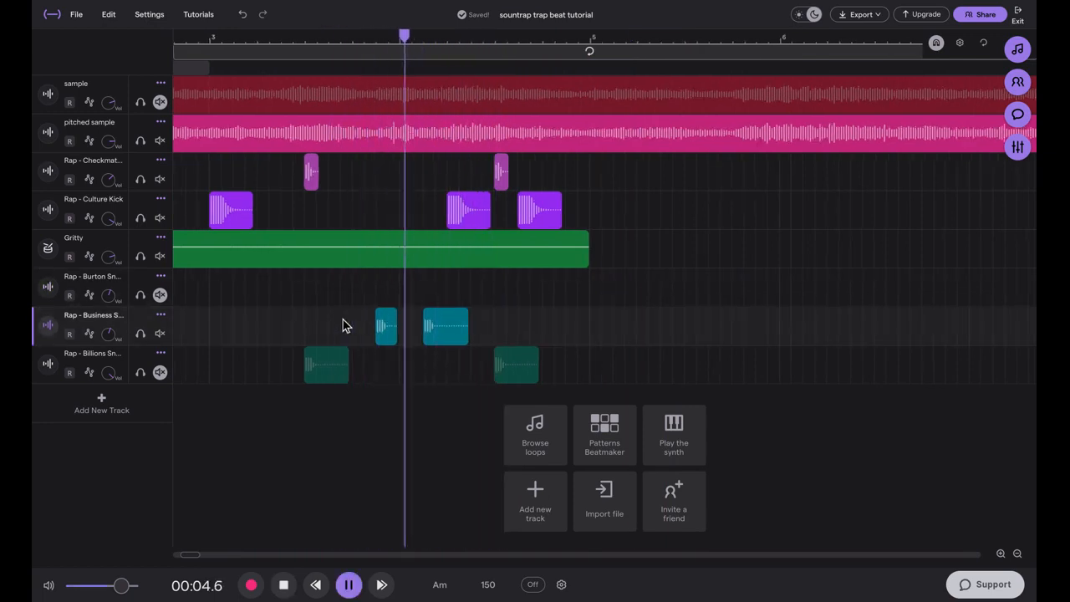
{"action": "scroll", "coordinate": [343, 319], "scroll_direction": "down", "scroll_amount": 3}
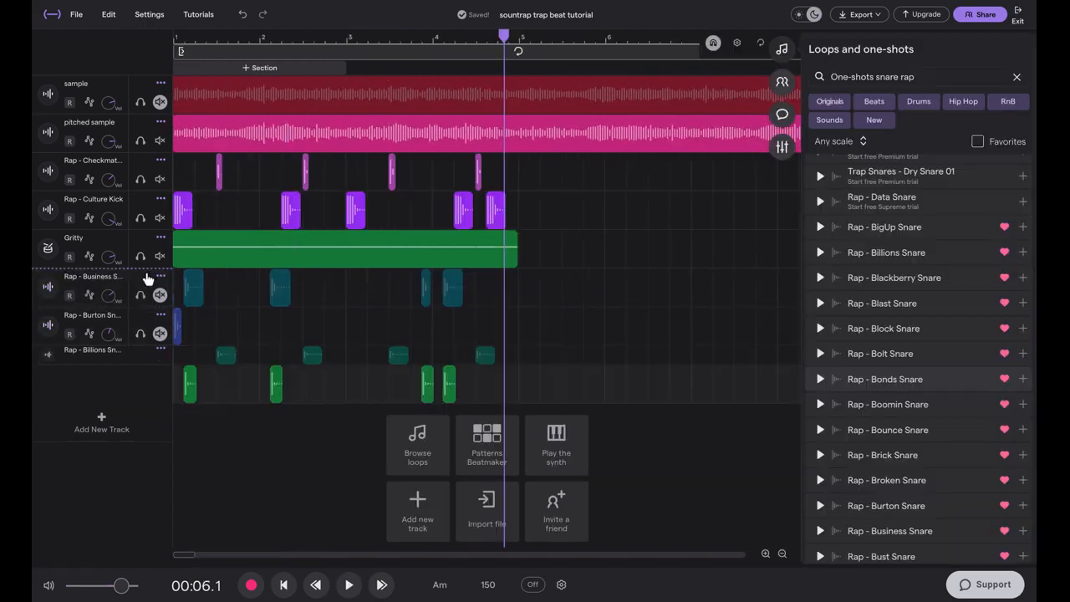
- Move the Rap - Bonds Snare track directly below Gritty and play the beat from the start
{"action": "left_click_drag", "start_coordinate": [148, 278], "coordinate": [148, 277]}
{"action": "left_click", "coordinate": [176, 40]}
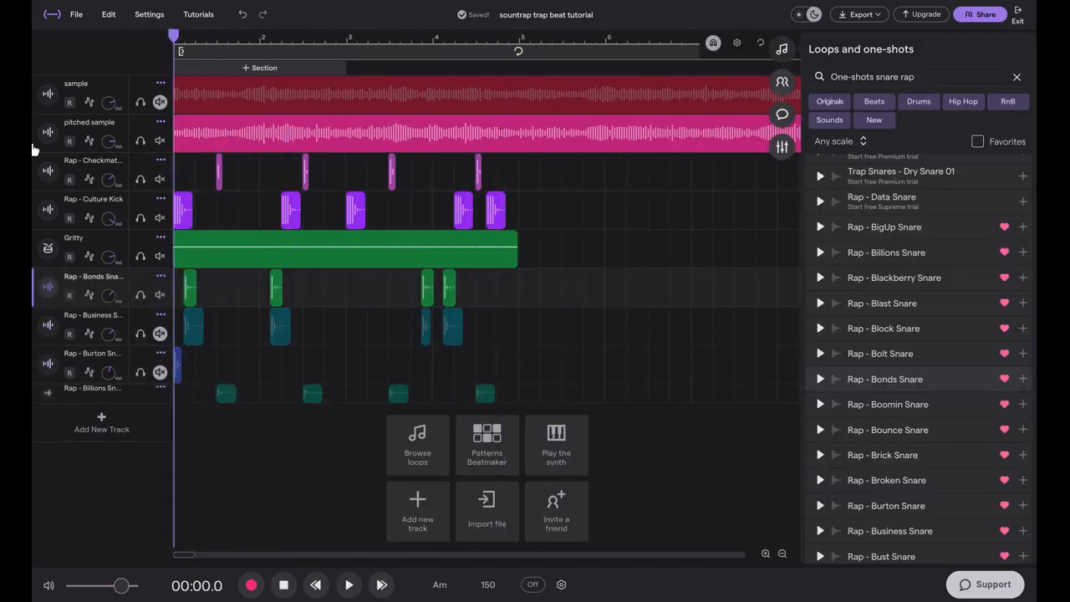
{"action": "key", "text": "space"}
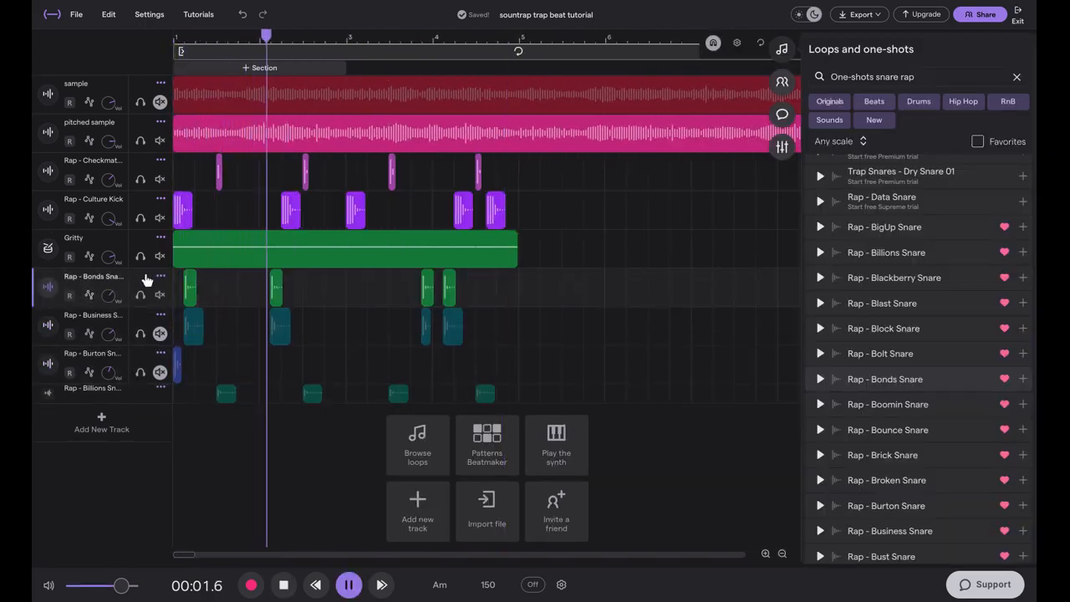
- Move the Rap - Billions Snare track directly below the Rap - Checkmate Clap track
{"action": "left_click_drag", "start_coordinate": [121, 186], "coordinate": [119, 183]}
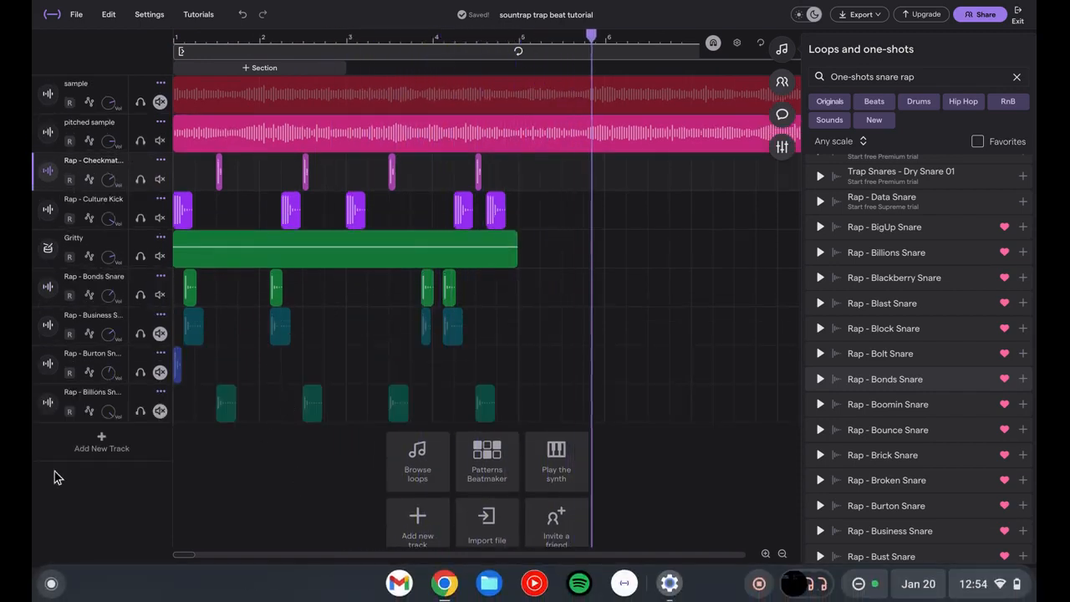
{"action": "left_click_drag", "start_coordinate": [125, 406], "coordinate": [142, 208]}
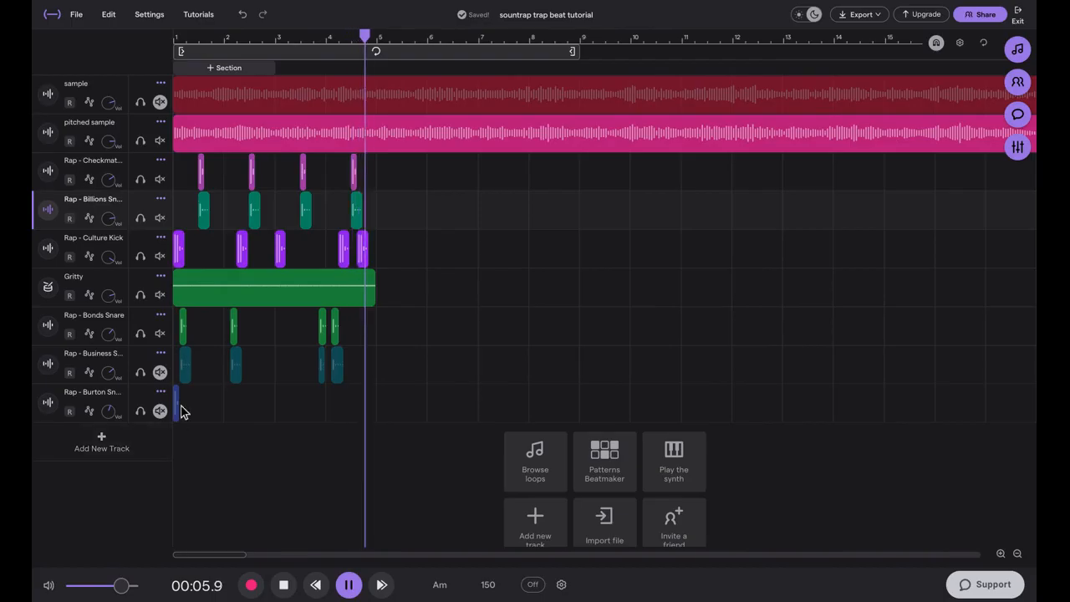
- Add a Bass & 808 track and load the TET 808 preset from the 808 category
{"action": "left_click", "coordinate": [146, 451]}
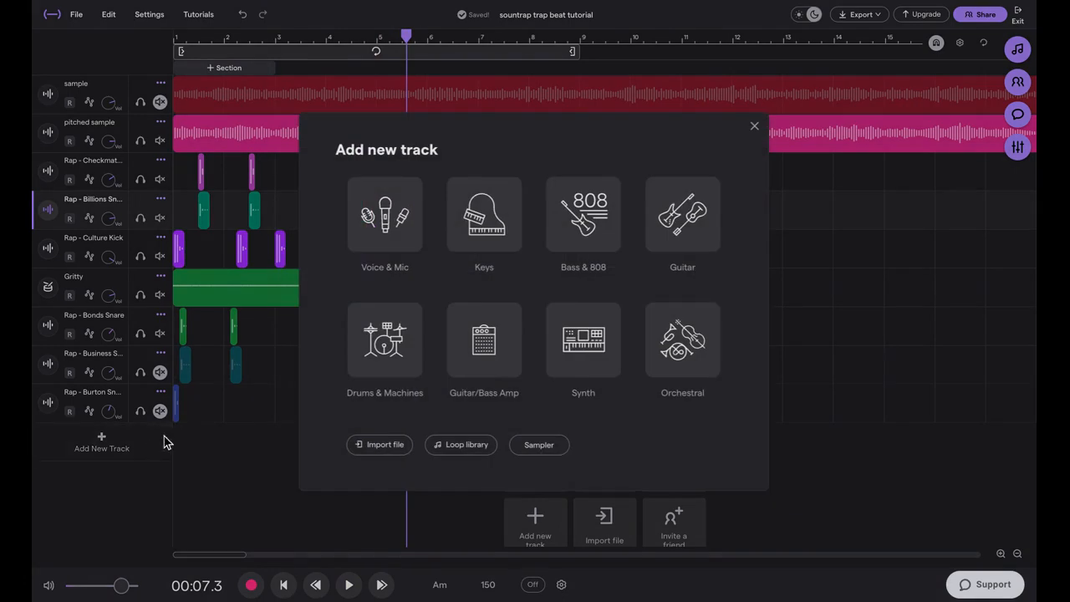
{"action": "left_click", "coordinate": [585, 231]}
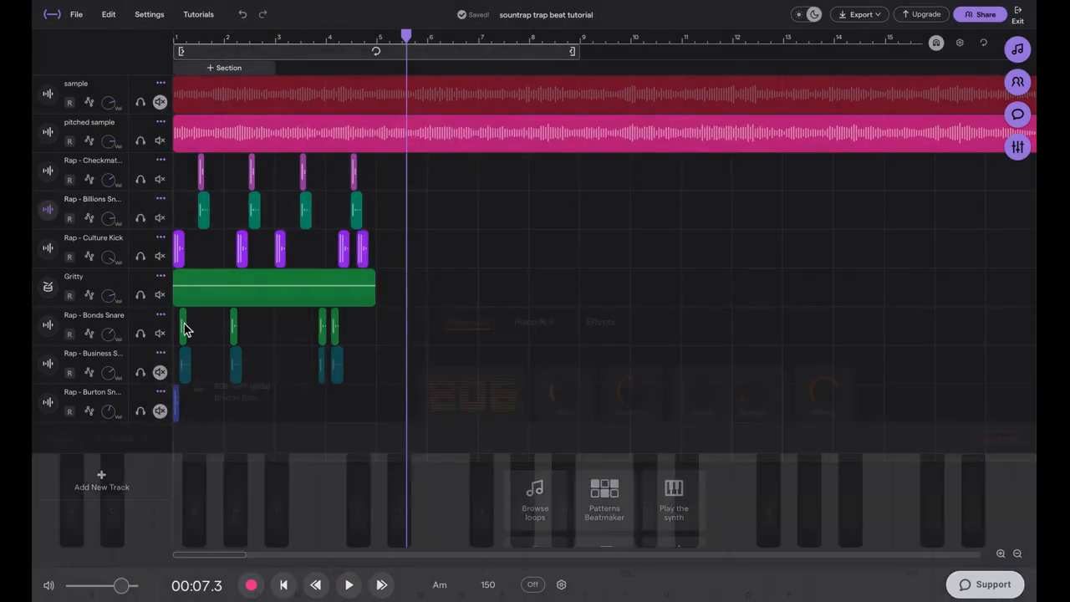
{"action": "left_click", "coordinate": [222, 347]}
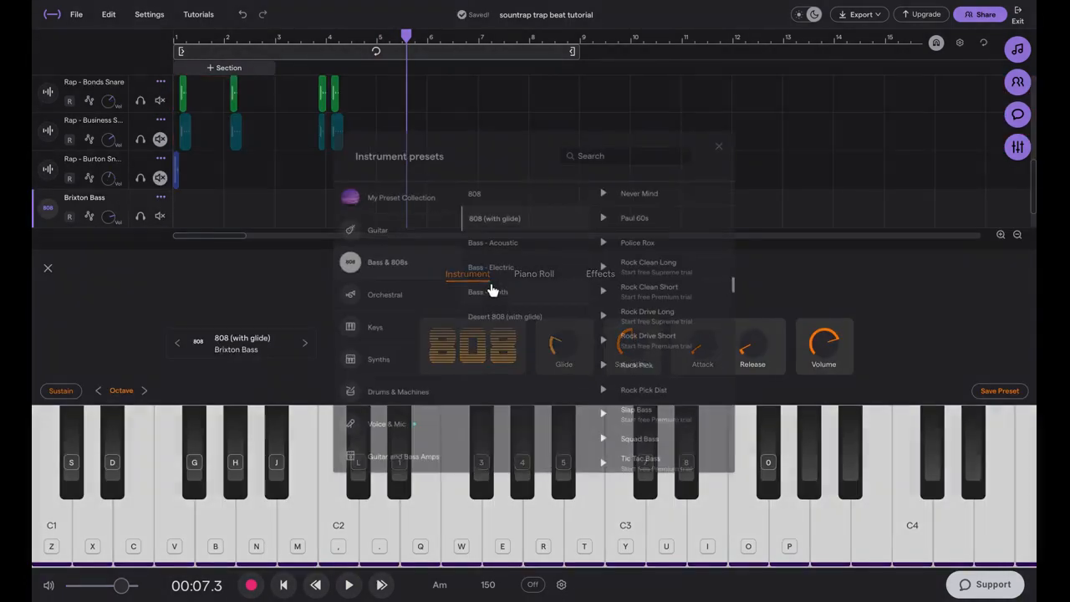
{"action": "left_click", "coordinate": [535, 196]}
{"action": "scroll", "coordinate": [693, 401], "scroll_direction": "down", "scroll_amount": 5}
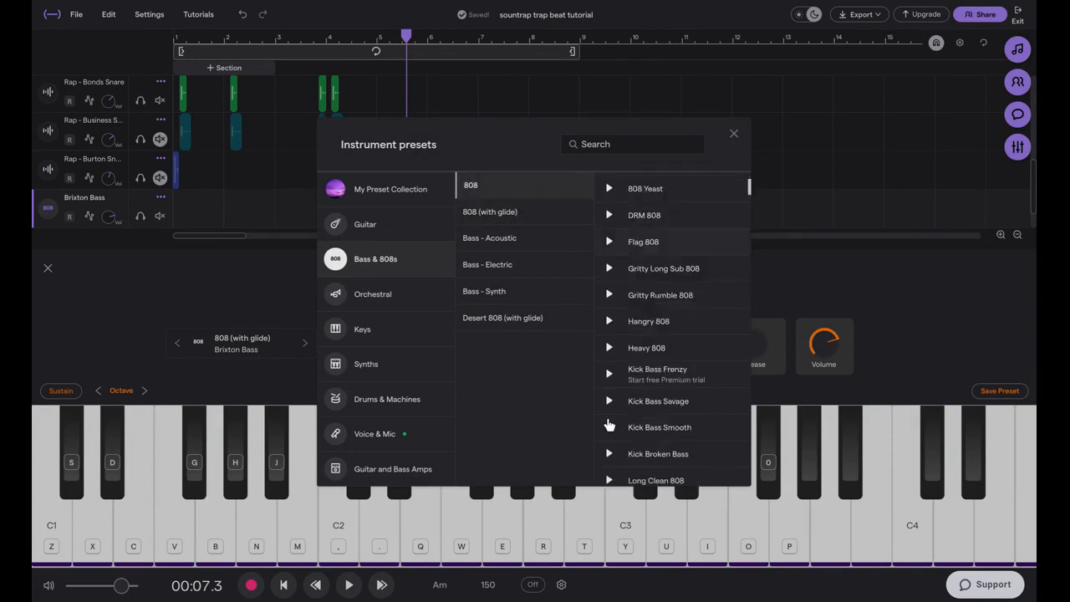
{"action": "scroll", "coordinate": [633, 426], "scroll_direction": "down", "scroll_amount": 1}
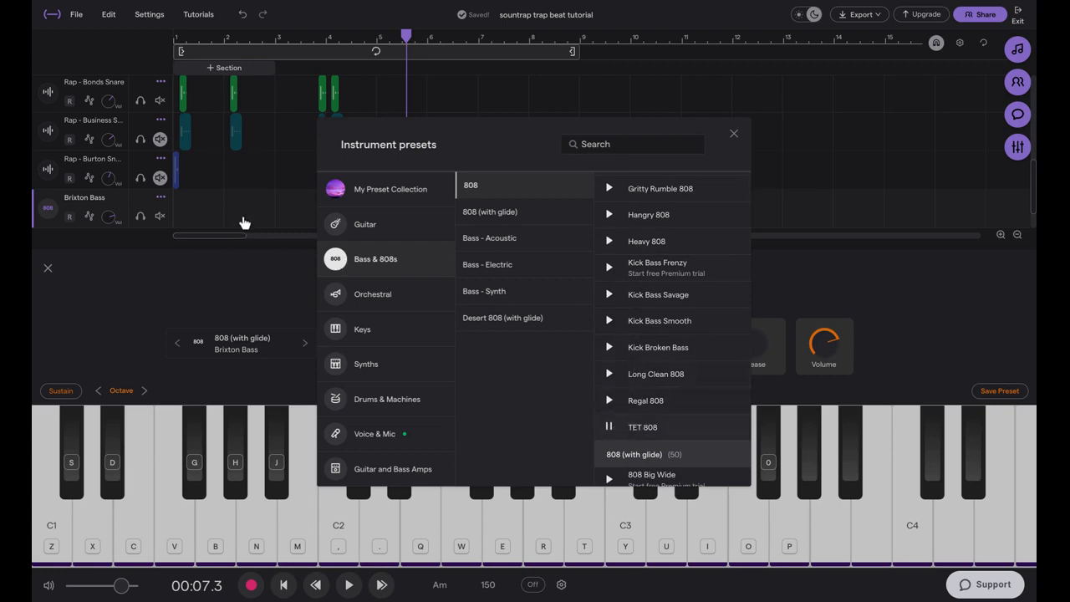
{"action": "left_click", "coordinate": [182, 207]}
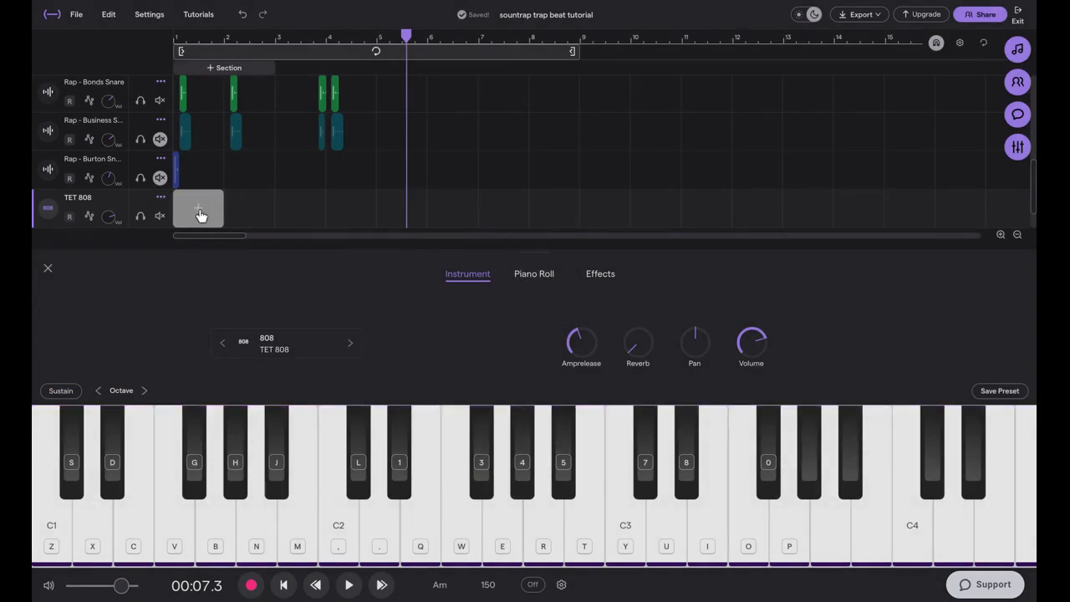
- Create an empty region on the TET 808 track and extend it to fill bars 1 and 2
{"action": "left_click", "coordinate": [200, 214]}
{"action": "left_click_drag", "start_coordinate": [222, 218], "coordinate": [260, 218]}
{"action": "scroll", "coordinate": [217, 468], "scroll_direction": "down", "scroll_amount": 2}
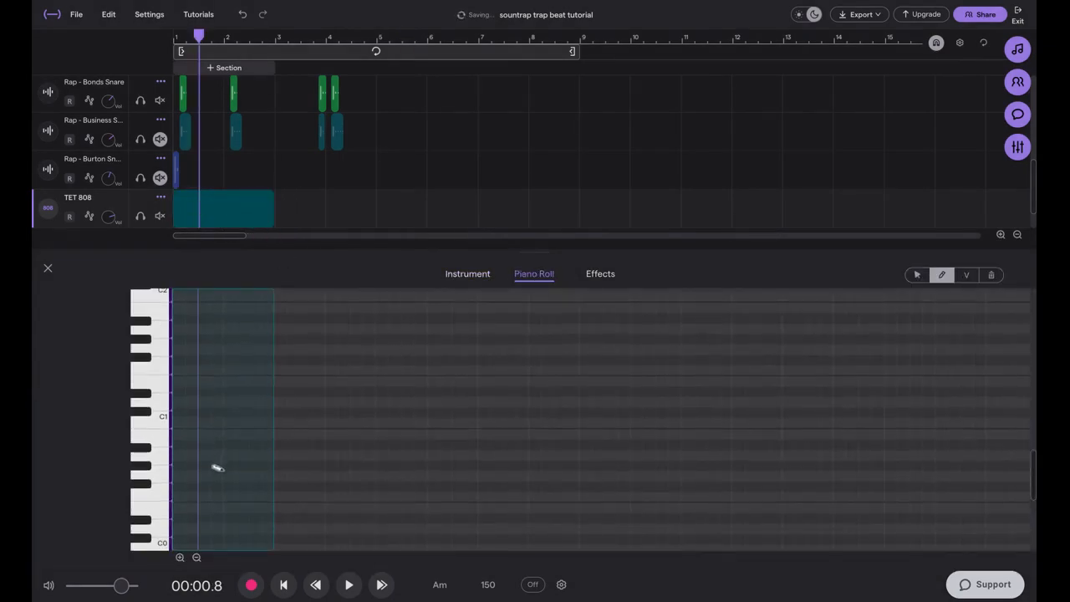
- Place a bass note at the very start of bar 1, two semitones below Ab1, and play it with the beat
{"action": "scroll", "coordinate": [176, 334], "scroll_direction": "up", "scroll_amount": 1}
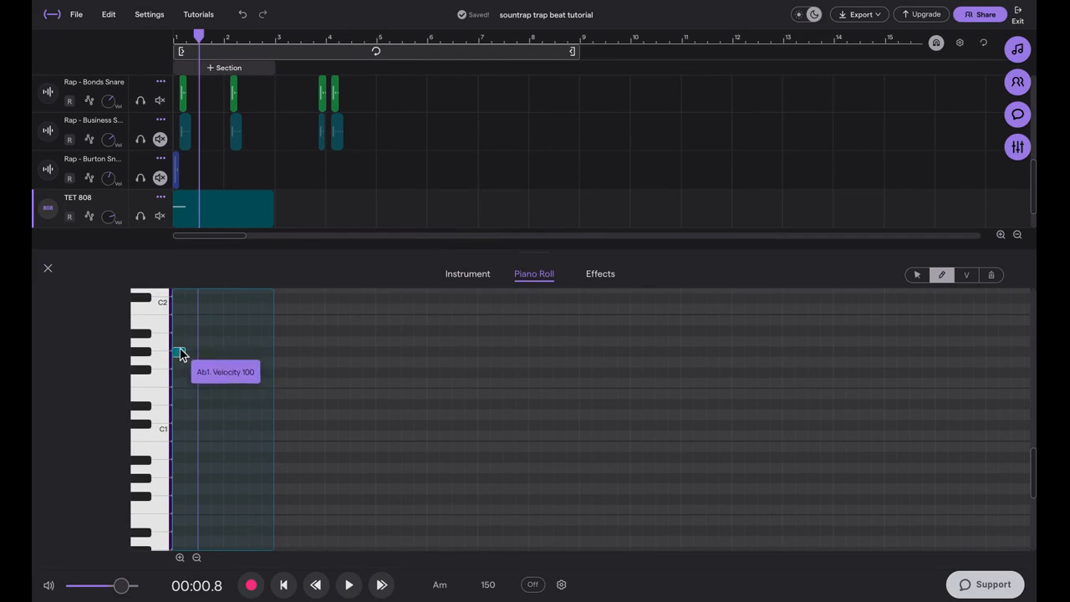
{"action": "left_click", "coordinate": [179, 374]}
{"action": "key", "text": "Return"}
{"action": "key", "text": "space"}
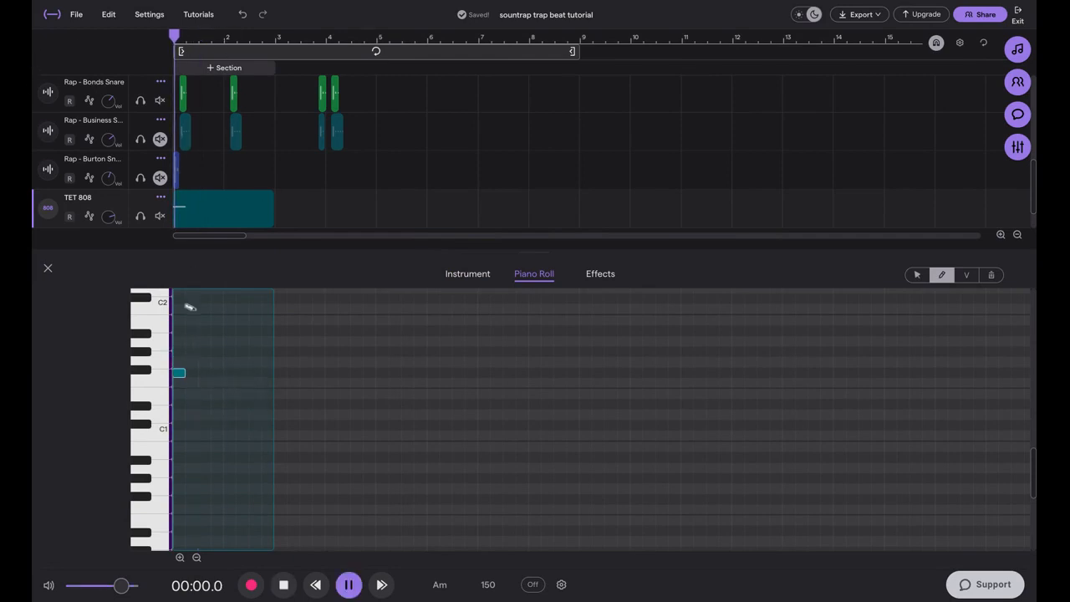
{"action": "scroll", "coordinate": [191, 410], "scroll_direction": "up", "scroll_amount": 4}
{"action": "key", "text": "space"}
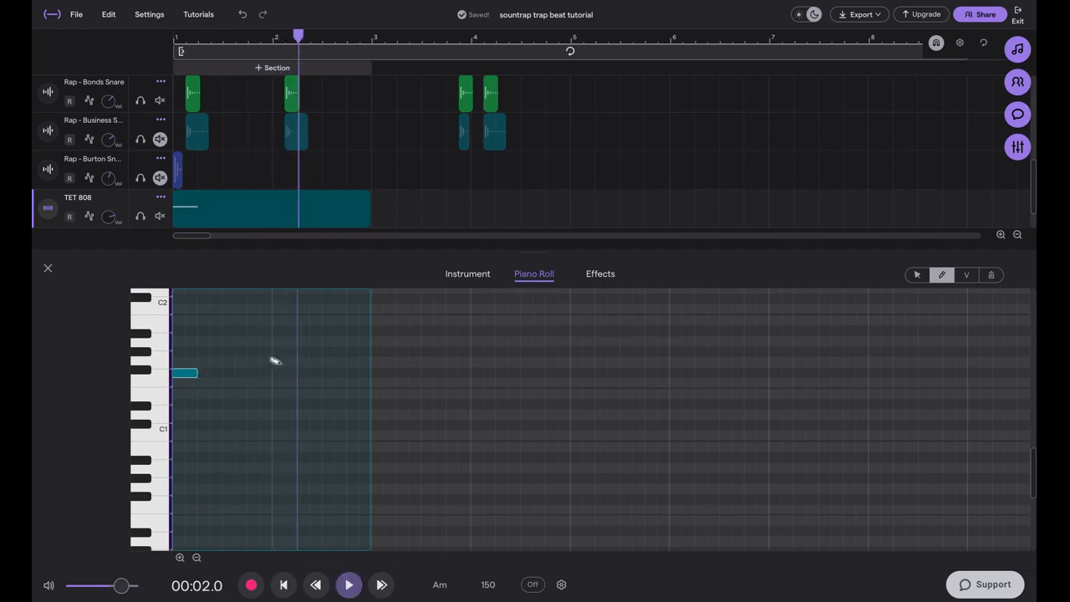
- Add a second bass note at the same pitch on beat 2 of bar 2 and play it back
{"action": "left_click", "coordinate": [299, 372]}
{"action": "key", "text": "space"}
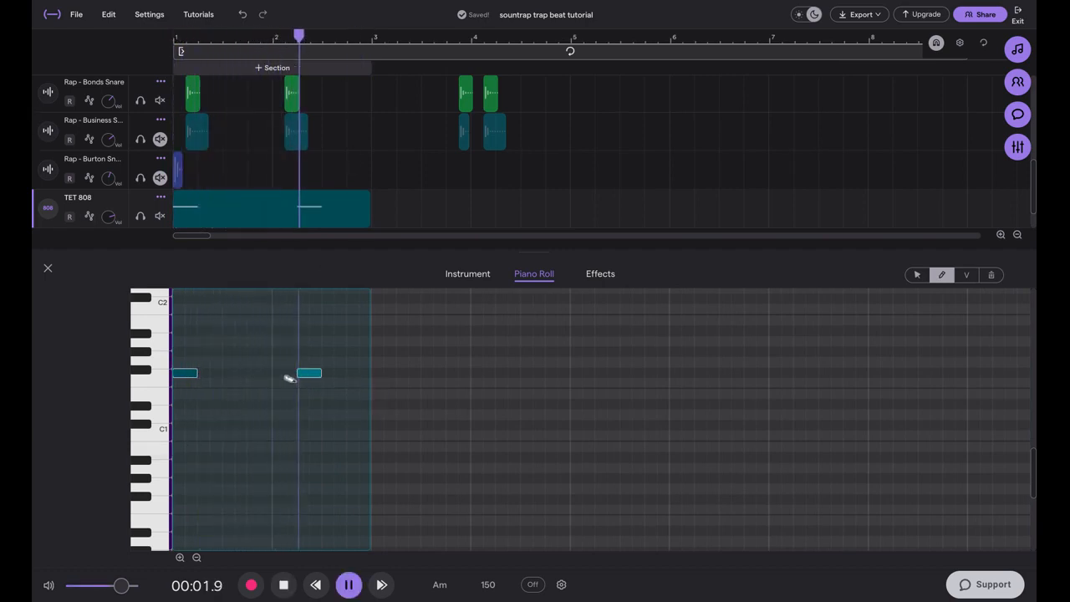
{"action": "key", "text": "space"}
- Extend the TET 808 region to the end of bar 4, lengthen its first note and play from the start
{"action": "left_click_drag", "start_coordinate": [361, 208], "coordinate": [542, 216]}
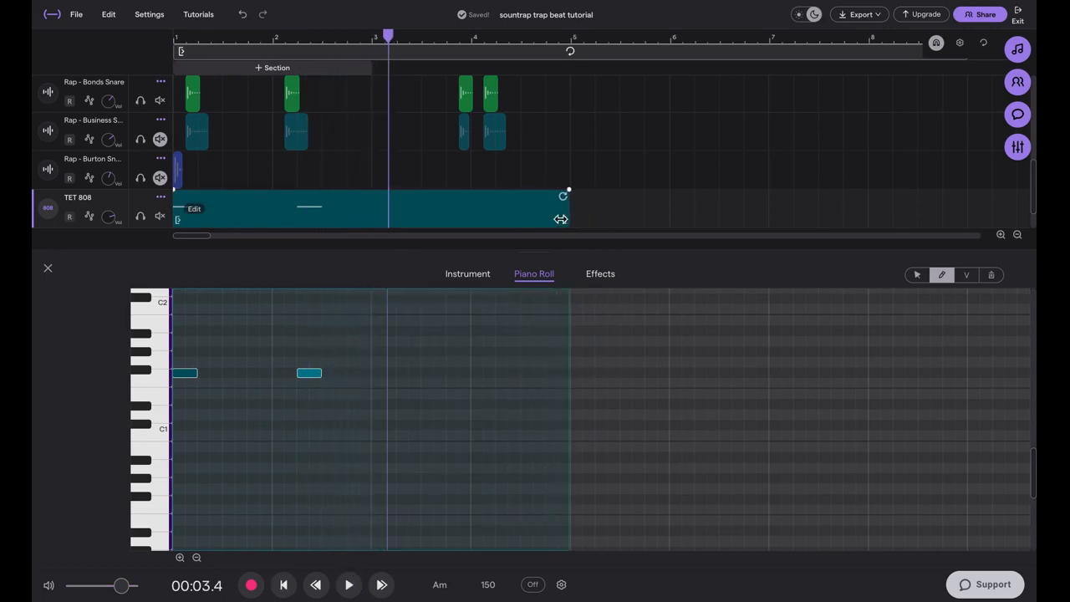
{"action": "left_click_drag", "start_coordinate": [335, 39], "coordinate": [147, 38]}
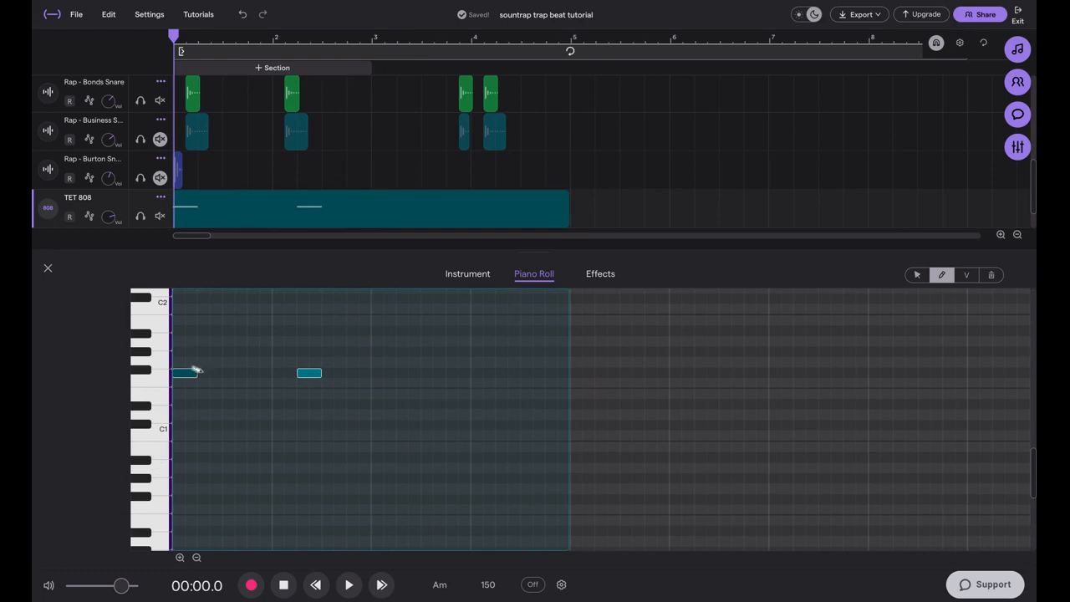
{"action": "left_click_drag", "start_coordinate": [197, 372], "coordinate": [210, 377]}
{"action": "key", "text": "space"}
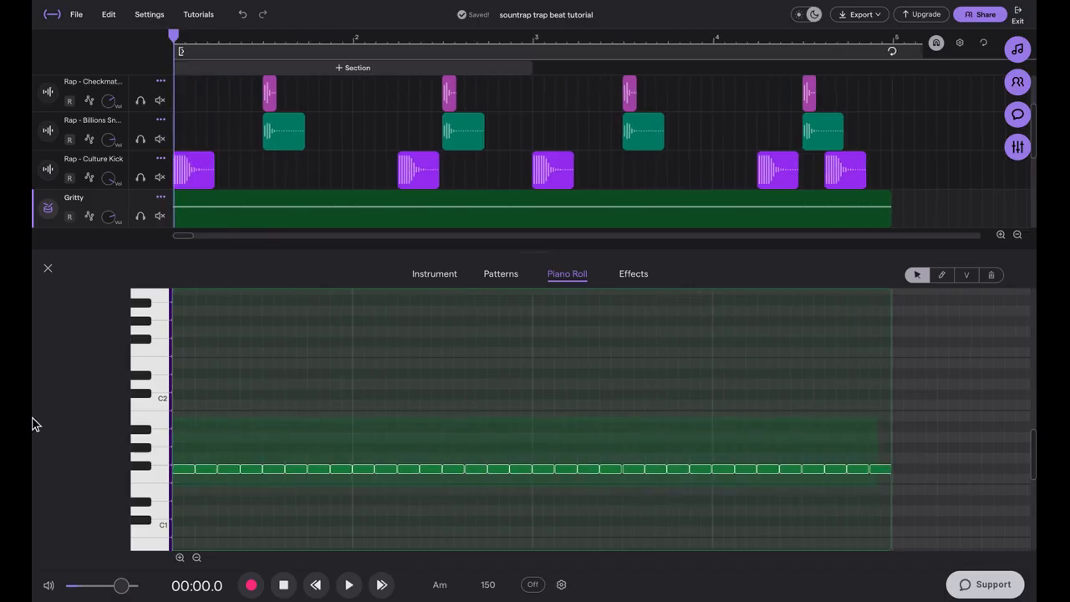
- Shorten all the Gritty hi-hat notes to about half their length and play the pattern from the start
{"action": "left_click_drag", "start_coordinate": [216, 469], "coordinate": [203, 469]}
{"action": "left_click", "coordinate": [176, 453]}
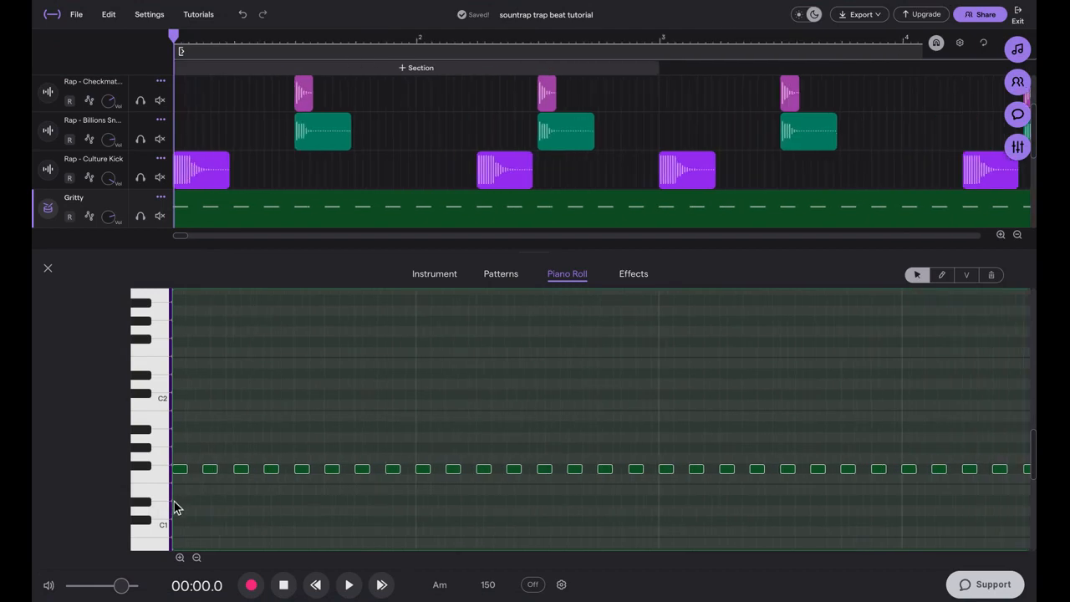
{"action": "key", "text": "space"}
{"action": "key", "text": "space"}
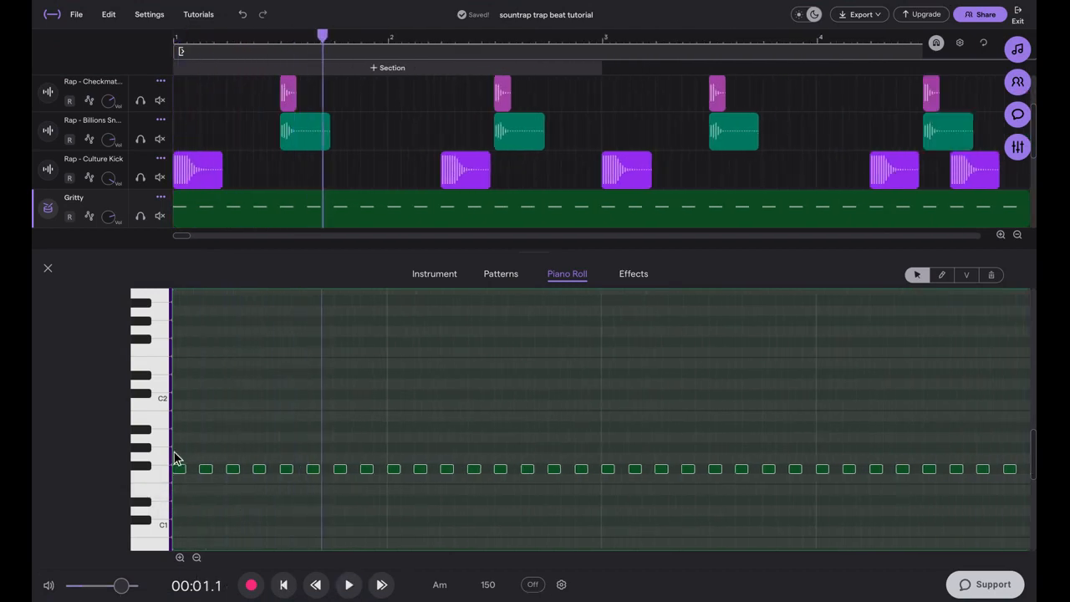
{"action": "key", "text": "Return"}
{"action": "key", "text": "plus"}
{"action": "key", "text": "space"}
{"action": "key", "text": "space"}
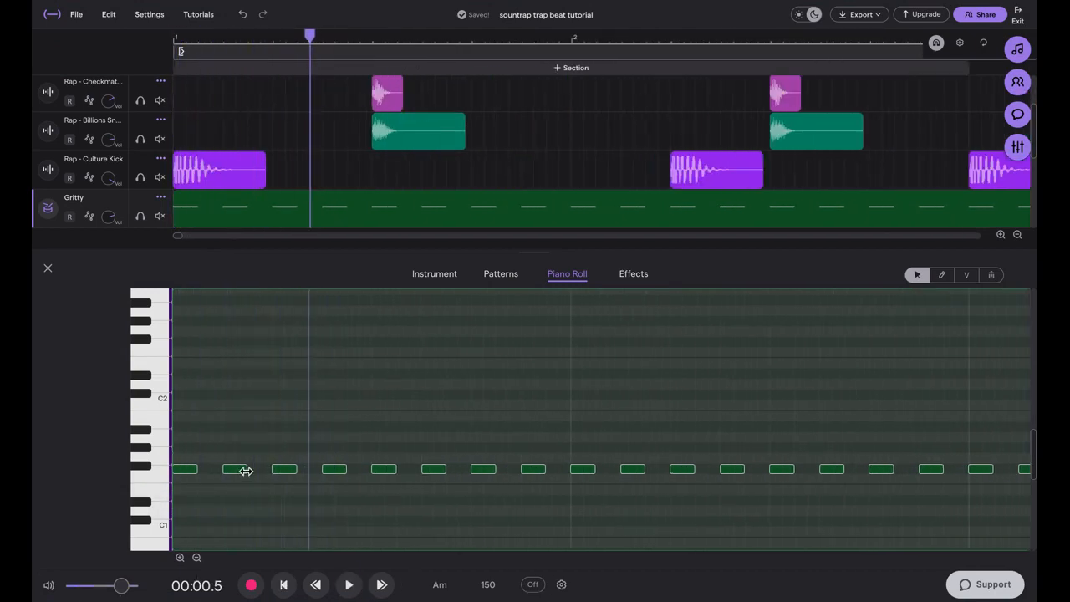
- Adjust the velocity of the third Gritty hi-hat note in bar 1 and listen to the change
{"action": "left_click", "coordinate": [963, 280]}
{"action": "left_click_drag", "start_coordinate": [290, 476], "coordinate": [290, 511]}
{"action": "key", "text": "space"}
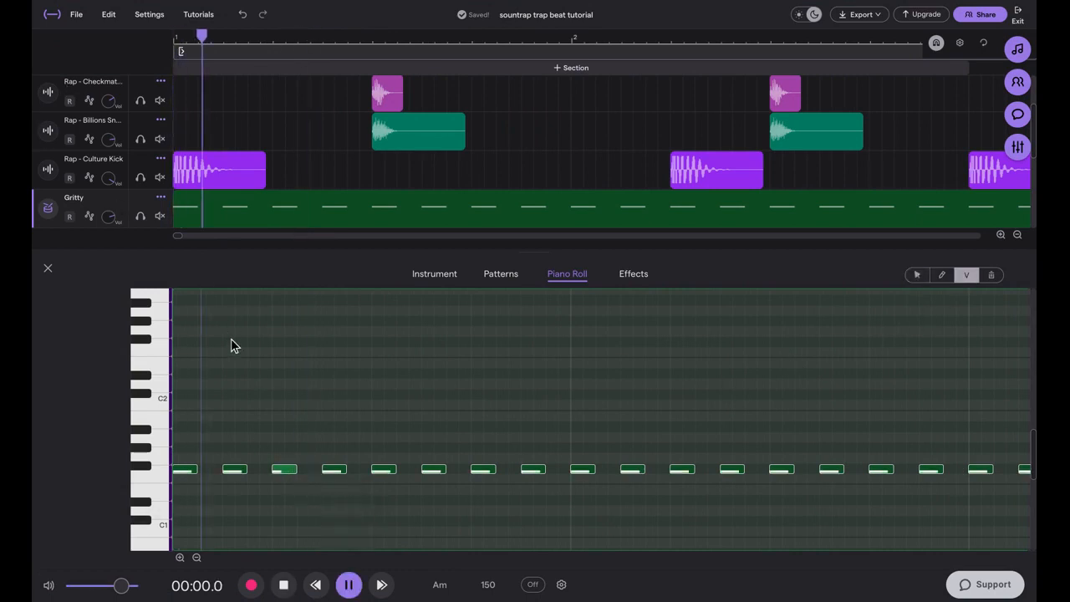
{"action": "key", "text": "space"}
{"action": "mouse_move", "coordinate": [278, 466]}
{"action": "left_mouse_down"}
{"action": "mouse_move", "coordinate": [281, 476]}
{"action": "mouse_move", "coordinate": [279, 463]}
{"action": "left_mouse_up"}
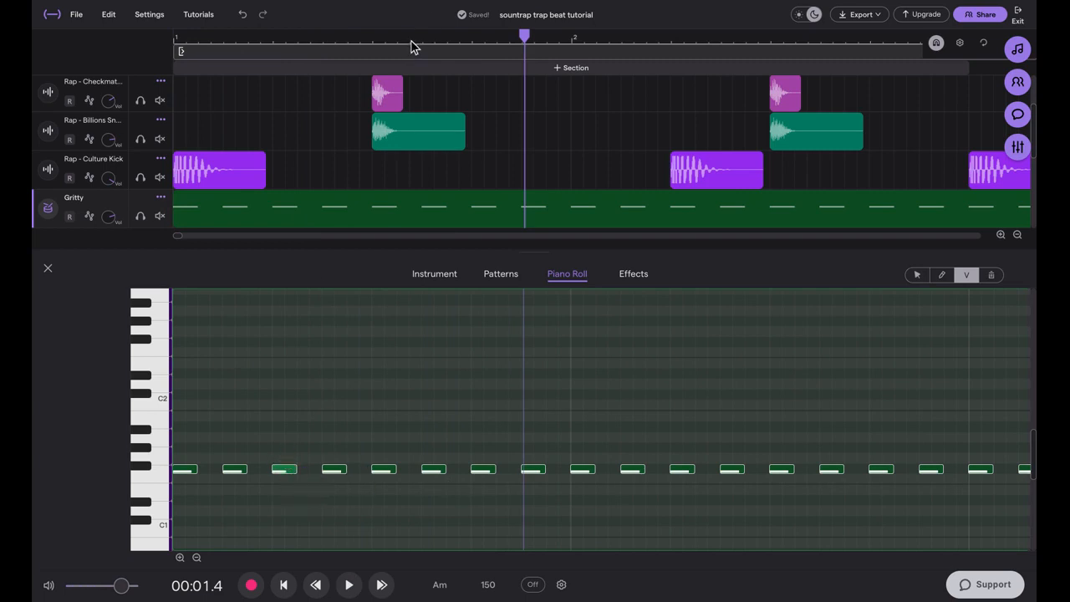
{"action": "key", "text": "space"}
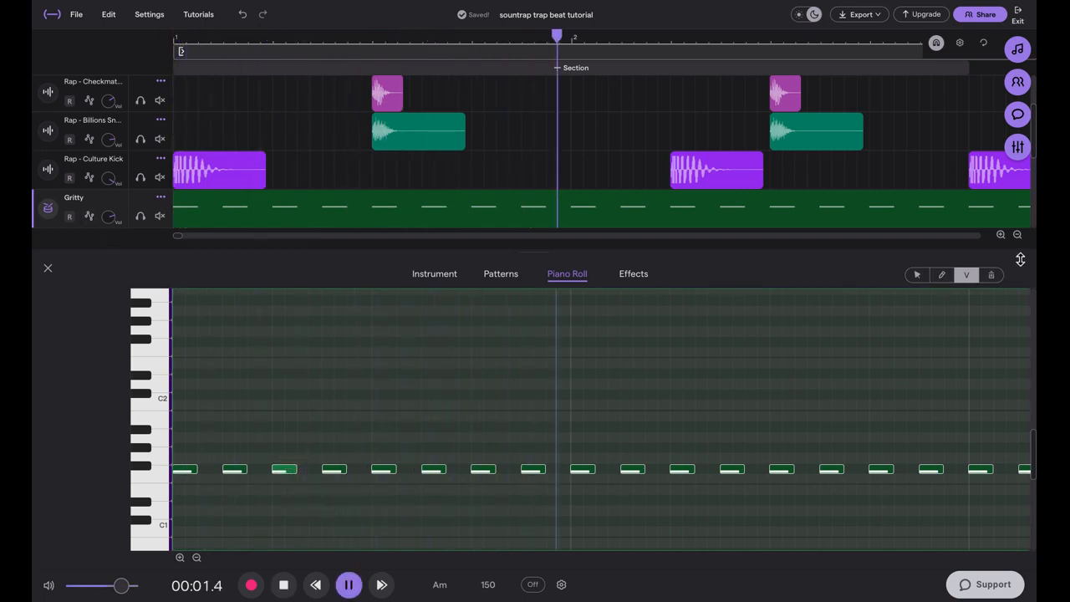
- Halve the first Gritty hi-hat note and add two short, higher-pitched notes right after it, then play it back
{"action": "left_click", "coordinate": [919, 275]}
{"action": "key", "text": "space"}
{"action": "left_click", "coordinate": [251, 39]}
{"action": "left_click_drag", "start_coordinate": [197, 469], "coordinate": [185, 469]}
{"action": "double_click", "coordinate": [192, 448]}
{"action": "double_click", "coordinate": [204, 448]}
{"action": "key", "text": "space"}
{"action": "key", "text": "space"}
{"action": "key", "text": "space"}
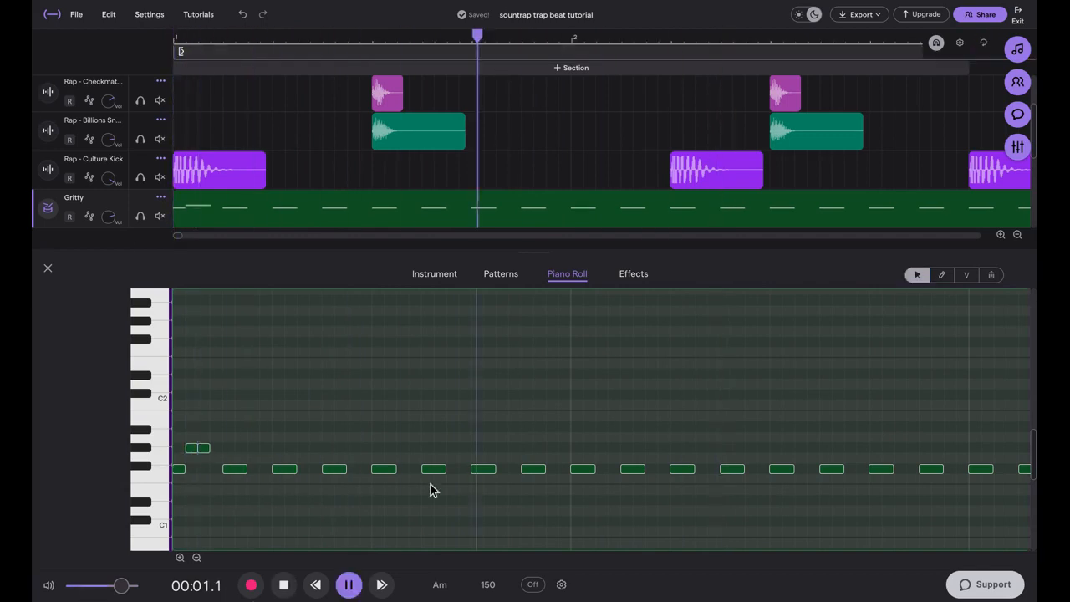
- Play through the opening hi-hats and delete the hi-hat note on beat 3 of bar 1
{"action": "key", "text": "space"}
{"action": "key", "text": "space"}
{"action": "key", "text": "space"}
{"action": "key", "text": "space"}
{"action": "key", "text": "space"}
{"action": "left_click", "coordinate": [440, 420]}
{"action": "key", "text": "space"}
{"action": "key", "text": "space"}
{"action": "left_click", "coordinate": [577, 479]}
{"action": "key", "text": "space"}
{"action": "key", "text": "space"}
{"action": "left_click", "coordinate": [178, 38]}
{"action": "key", "text": "space"}
{"action": "key", "text": "space"}
{"action": "left_click", "coordinate": [385, 470]}
{"action": "key", "text": "Delete"}
- Paste extra hi-hat notes to form three-note runs at the end of bar 1 and the start of bar 2
{"action": "left_click", "coordinate": [176, 38]}
{"action": "key", "text": "space"}
{"action": "key", "text": "space"}
{"action": "left_click", "coordinate": [578, 469]}
{"action": "key", "text": "super+v"}
{"action": "key", "text": "space"}
{"action": "left_click", "coordinate": [598, 470]}
{"action": "key", "text": "super+v"}
{"action": "left_click", "coordinate": [535, 470]}
{"action": "key", "text": "space"}
{"action": "key", "text": "space"}
- Delete the hi-hat note just before beat 3 of bar 2 and play the passage
{"action": "left_click", "coordinate": [732, 470]}
{"action": "key", "text": "Delete"}
{"action": "key", "text": "space"}
{"action": "key", "text": "space"}
- Build a three-note hi-hat run one semitone higher starting on beat 3 of bar 2
{"action": "left_click_drag", "start_coordinate": [782, 470], "coordinate": [781, 459]}
{"action": "double_click", "coordinate": [807, 459]}
{"action": "key", "text": "space"}
{"action": "key", "text": "space"}
{"action": "left_click_drag", "start_coordinate": [468, 469], "coordinate": [467, 459]}
{"action": "left_click", "coordinate": [440, 444]}
{"action": "key", "text": "space"}
{"action": "left_click", "coordinate": [402, 447]}
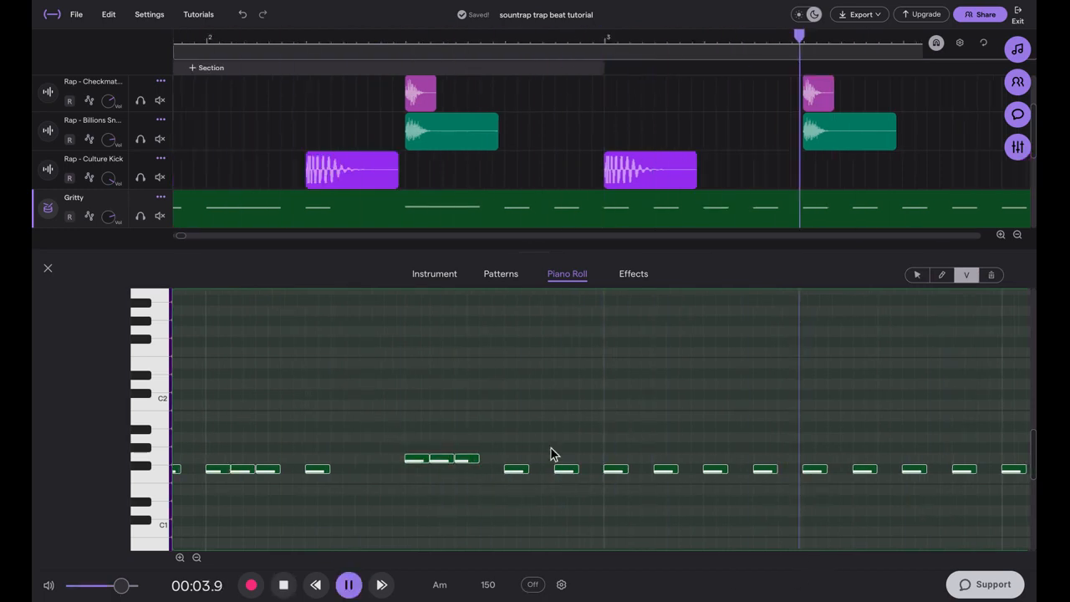
- Fill the gap between the first two hi-hat notes of bar 3 with another note and play it back
{"action": "key", "text": "space"}
{"action": "scroll", "coordinate": [494, 454], "scroll_direction": "down", "scroll_amount": 3}
{"action": "scroll", "coordinate": [501, 456], "scroll_direction": "up", "scroll_amount": 3}
{"action": "double_click", "coordinate": [521, 470]}
{"action": "key", "text": "space"}
{"action": "key", "text": "space"}
{"action": "key", "text": "space"}
{"action": "key", "text": "space"}
{"action": "key", "text": "space"}
{"action": "key", "text": "space"}
- Build a short three-note hi-hat roll one semitone higher on beat 2 of bar 3 and listen to it
{"action": "mouse_move", "coordinate": [596, 471]}
{"action": "left_mouse_down"}
{"action": "mouse_move", "coordinate": [640, 459]}
{"action": "mouse_move", "coordinate": [592, 459]}
{"action": "left_mouse_up"}
{"action": "double_click", "coordinate": [616, 459]}
{"action": "key", "text": "space"}
{"action": "key", "text": "space"}
{"action": "left_click", "coordinate": [917, 275]}
{"action": "key", "text": "space"}
{"action": "key", "text": "space"}
{"action": "key", "text": "r"}
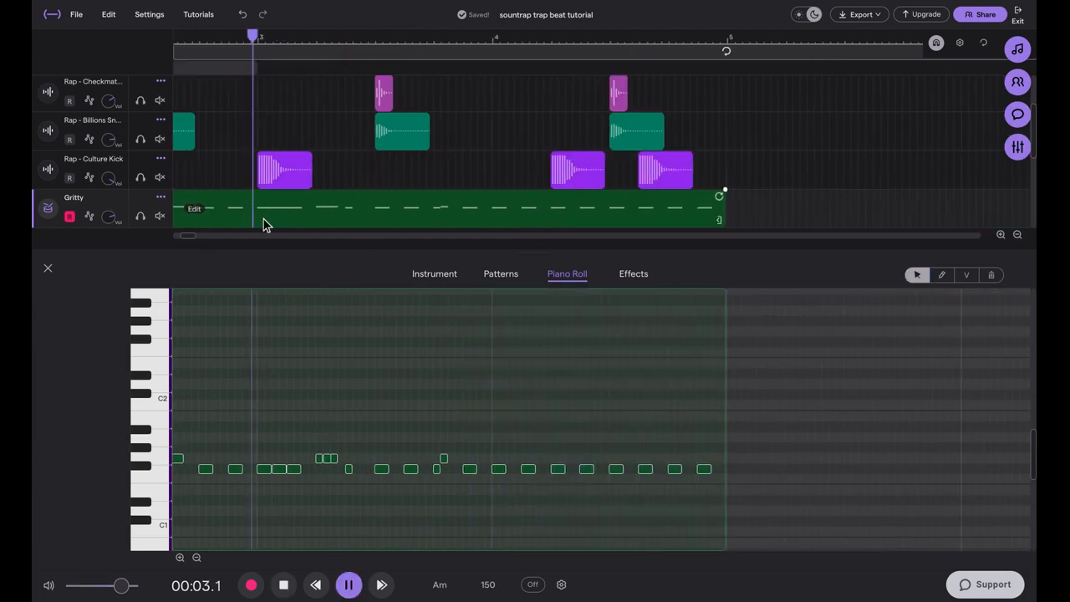
- Create a fast four-note hi-hat roll two semitones higher on beat 4 of bar 4 and play it back
{"action": "key", "text": "space"}
{"action": "mouse_move", "coordinate": [682, 470]}
{"action": "left_mouse_down"}
{"action": "mouse_move", "coordinate": [676, 424]}
{"action": "mouse_move", "coordinate": [672, 449]}
{"action": "mouse_move", "coordinate": [707, 444]}
{"action": "left_mouse_up"}
{"action": "key", "text": "space"}
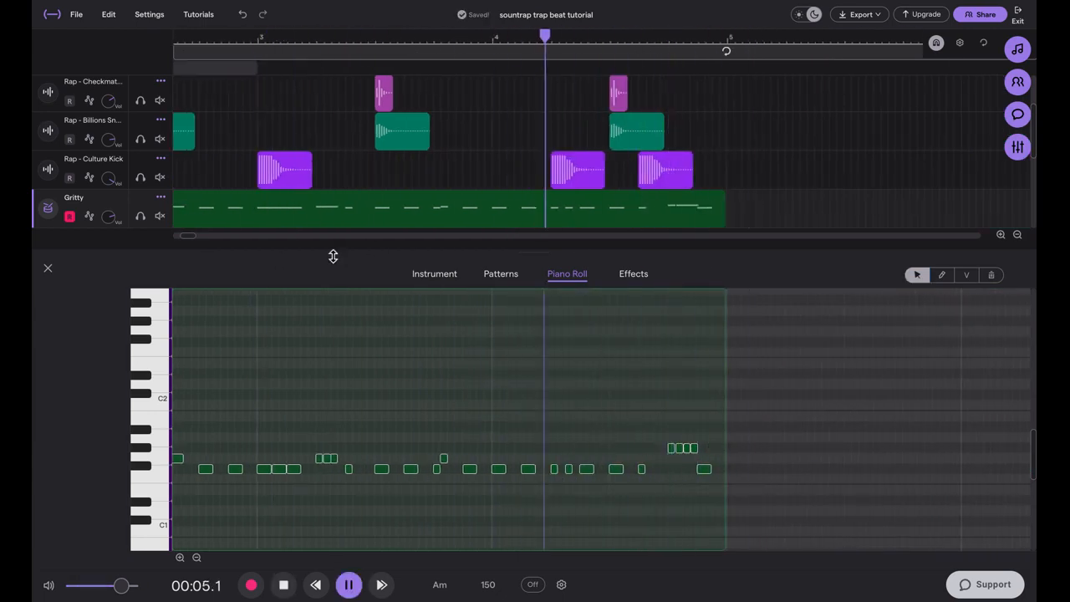
{"action": "left_click", "coordinate": [967, 275]}
{"action": "key", "text": "space"}
{"action": "key", "text": "space"}
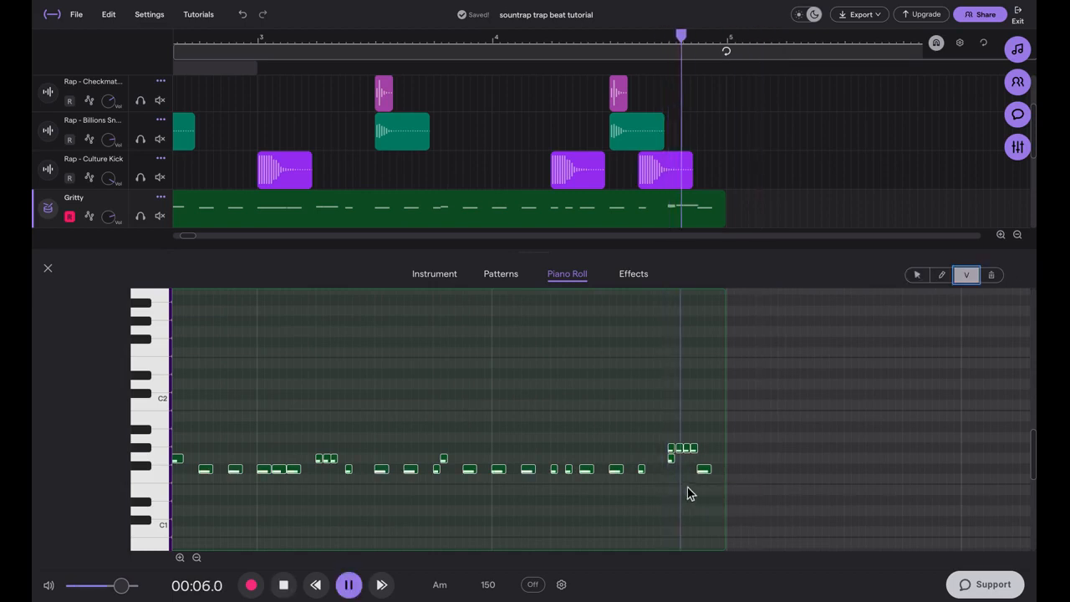
{"action": "key", "text": "space"}
- Play the full four-bar hi-hat pattern from the start and disarm recording on the Gritty track
{"action": "left_click", "coordinate": [400, 52]}
{"action": "key", "text": "Return"}
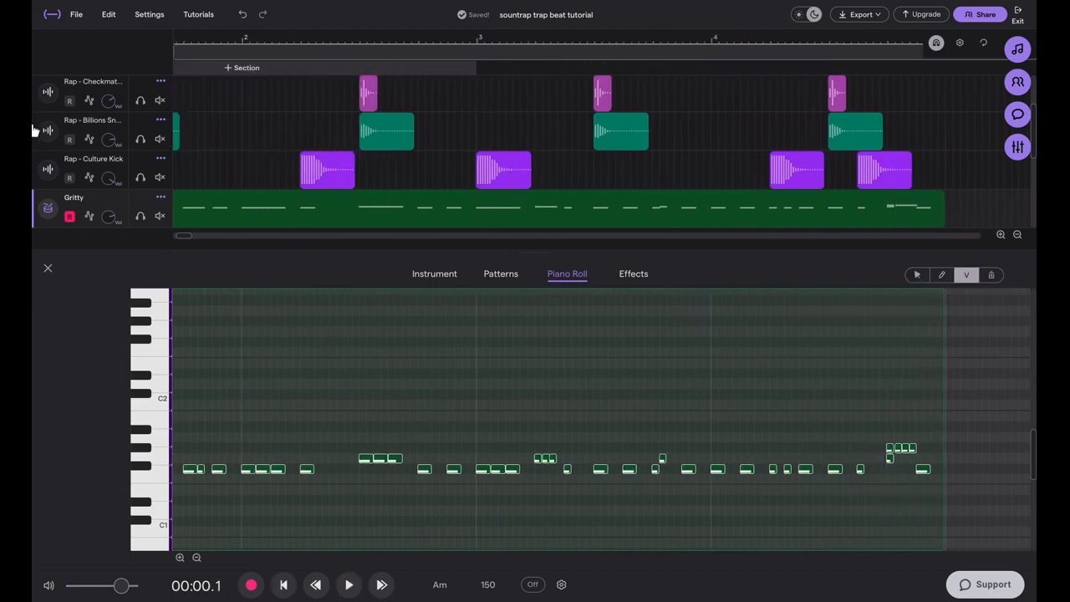
{"action": "scroll", "coordinate": [268, 456], "scroll_direction": "down", "scroll_amount": 3}
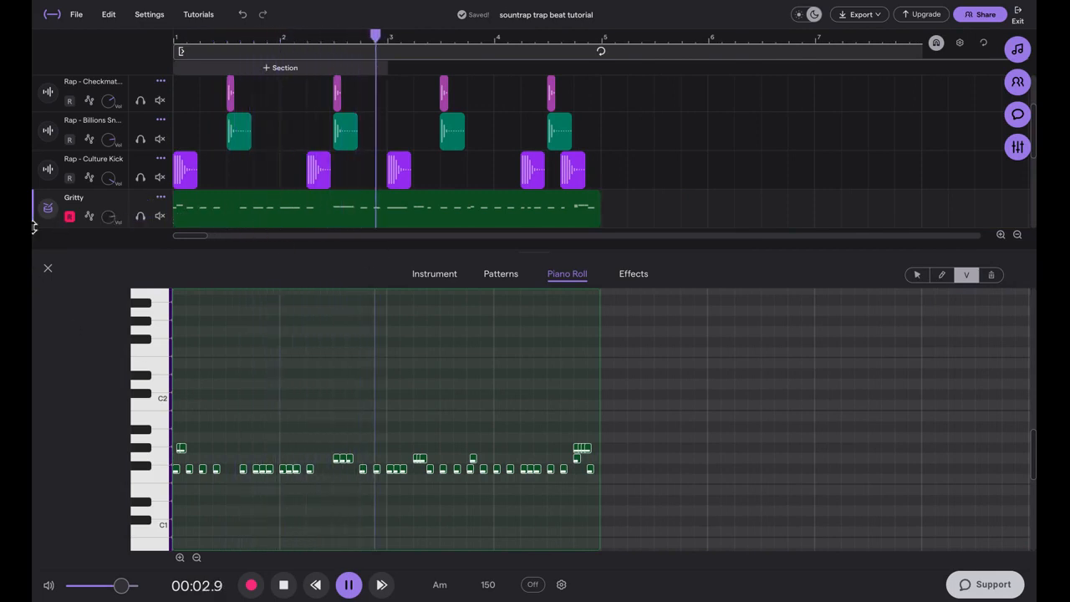
{"action": "left_click", "coordinate": [69, 217]}
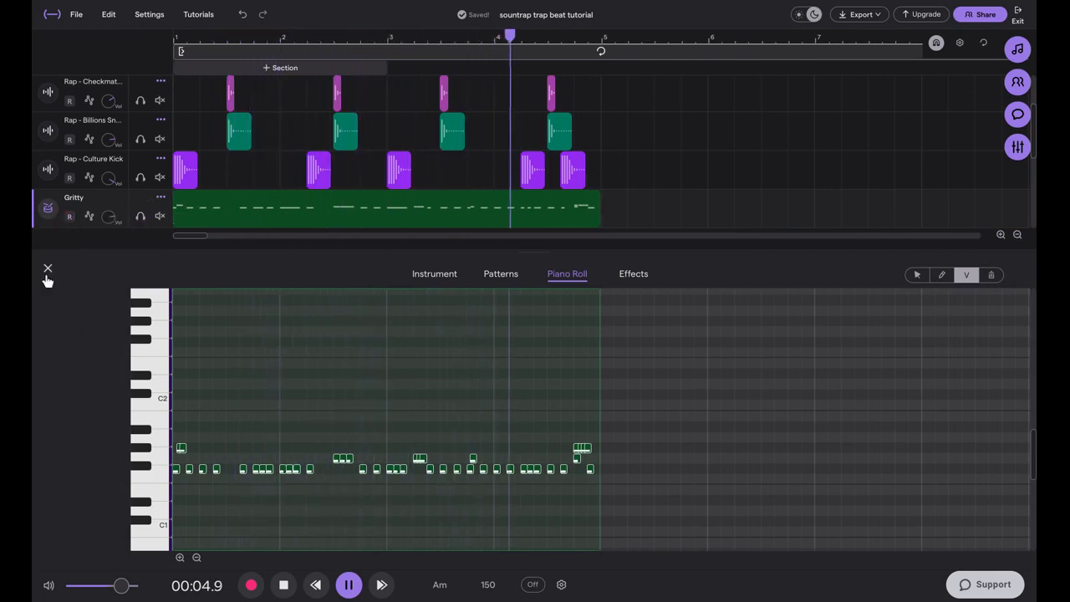
{"action": "key", "text": "space"}
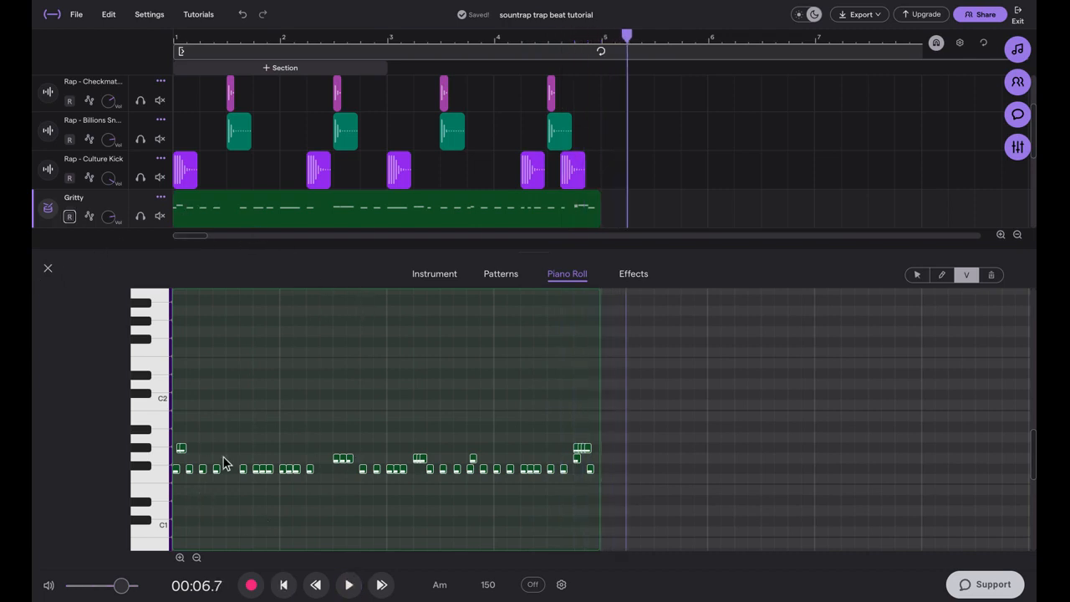
- Place two adjacent notes at the start of bar 1 on the second Gritty track and play them back
{"action": "key", "text": "r"}
{"action": "left_click", "coordinate": [175, 383]}
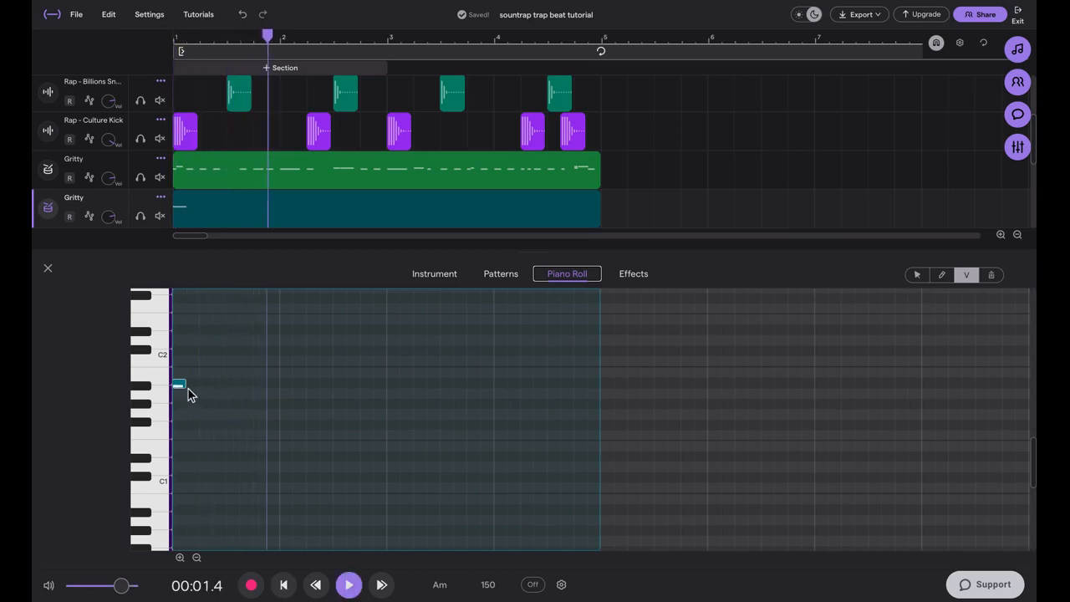
{"action": "left_click", "coordinate": [189, 388]}
{"action": "key", "text": "space"}
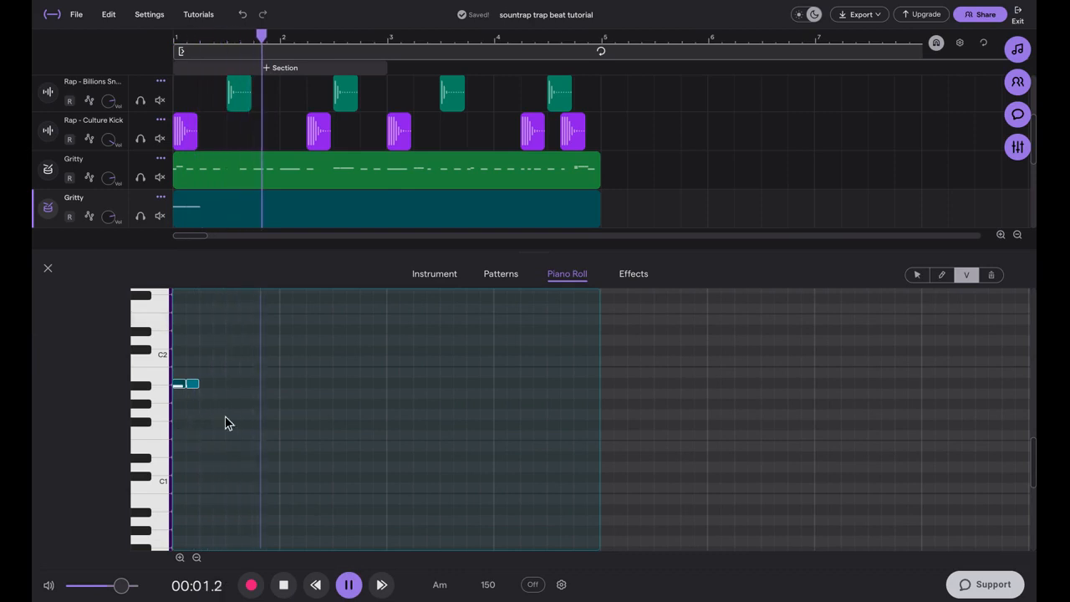
- Paste a copy of the two-note pair on beat 2 of bar 2 and listen to it
{"action": "key", "text": "space"}
{"action": "key", "text": "Left"}
{"action": "key", "text": "ctrl+v"}
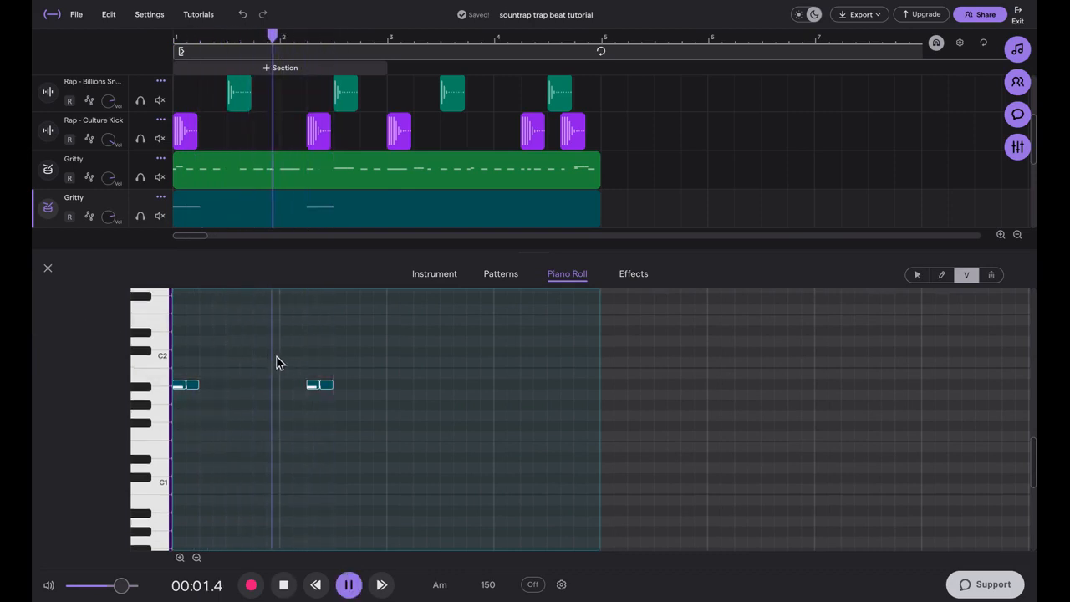
{"action": "scroll", "coordinate": [208, 369], "scroll_direction": "up", "scroll_amount": 1}
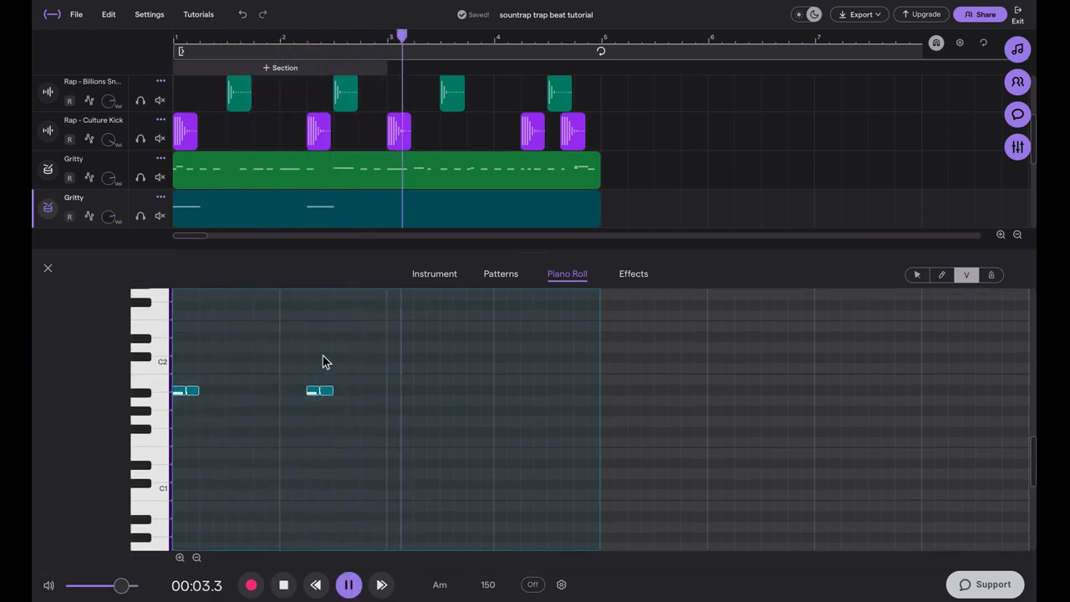
- Remove the pair in bar 2 of the second Gritty track and place one just before the middle of bar 3
{"action": "key", "text": "space"}
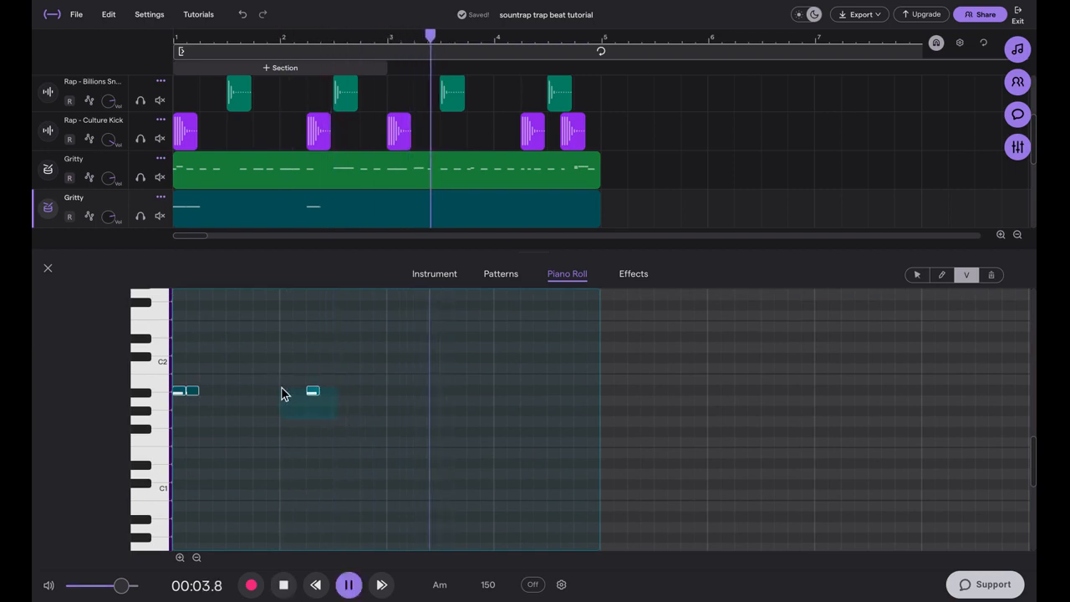
{"action": "scroll", "coordinate": [453, 348], "scroll_direction": "up", "scroll_amount": 3}
{"action": "key", "text": "space"}
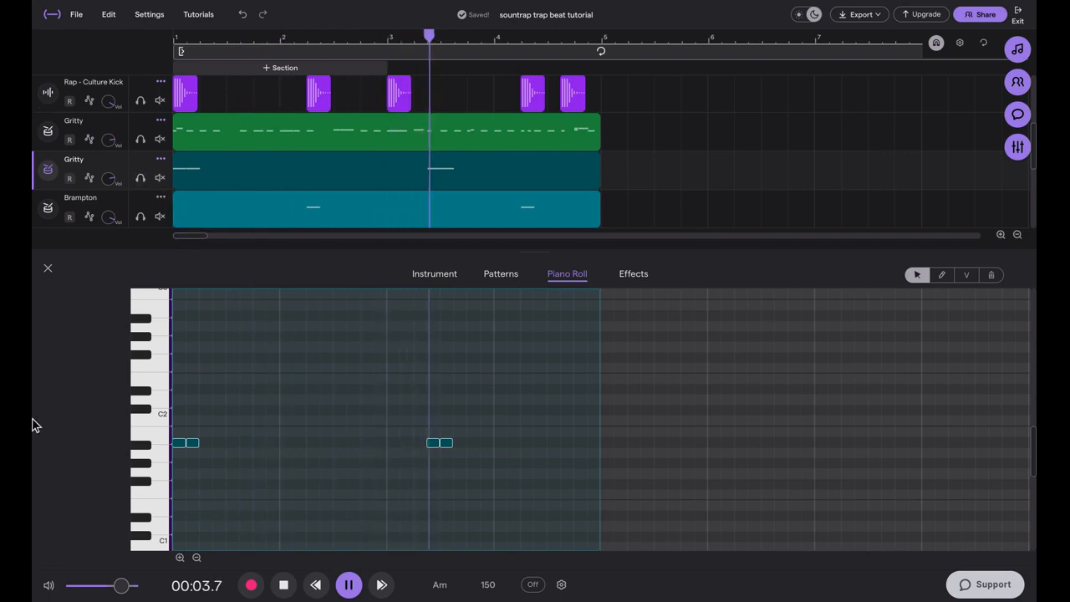
- Stop playback, close the note editor and move the Rap - Culture Kick track directly above the TET 808 track
{"action": "left_click", "coordinate": [133, 216]}
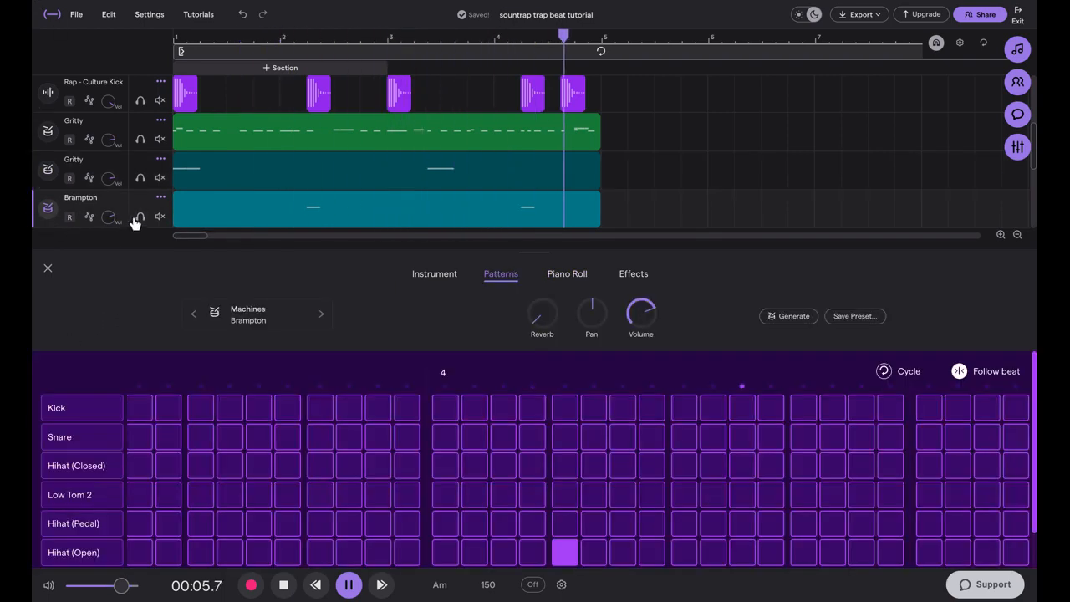
{"action": "left_click", "coordinate": [49, 268]}
{"action": "key", "text": "space"}
{"action": "scroll", "coordinate": [316, 465], "scroll_direction": "down", "scroll_amount": 5}
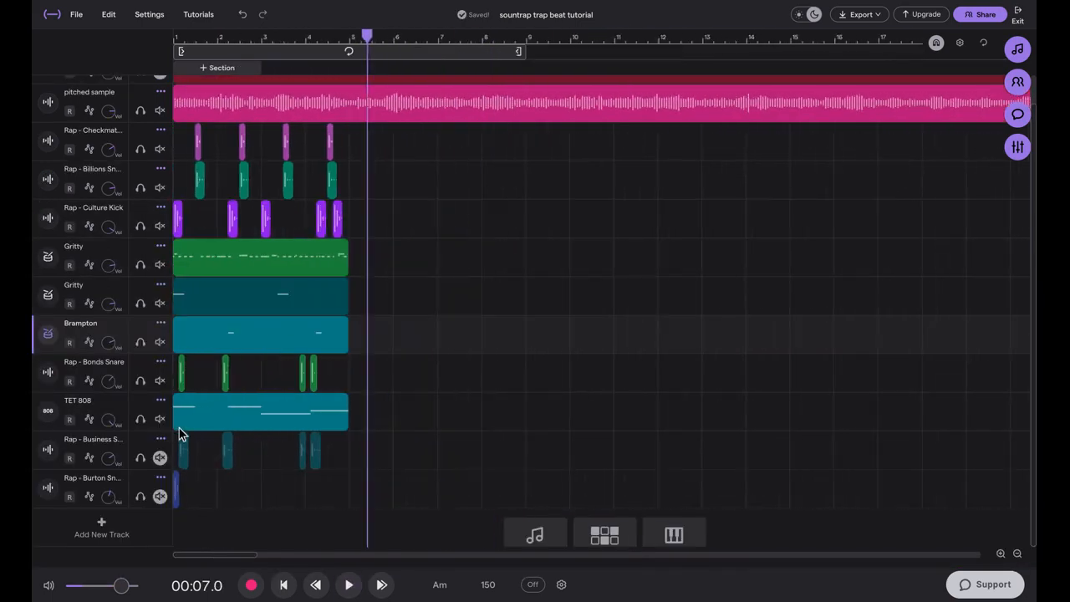
{"action": "left_click_drag", "start_coordinate": [111, 210], "coordinate": [177, 409]}
- Paste a copy of the bar 2 Culture Kick clip just before the middle of bar 3 and listen to it
{"action": "left_click", "coordinate": [174, 345]}
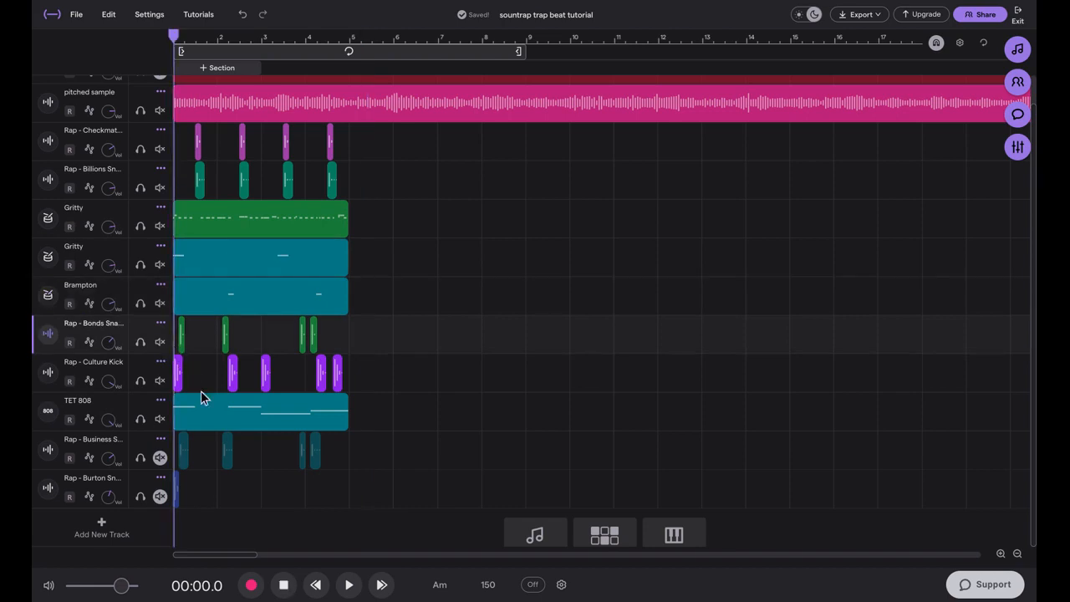
{"action": "key", "text": "space"}
{"action": "scroll", "coordinate": [202, 393], "scroll_direction": "up", "scroll_amount": 5}
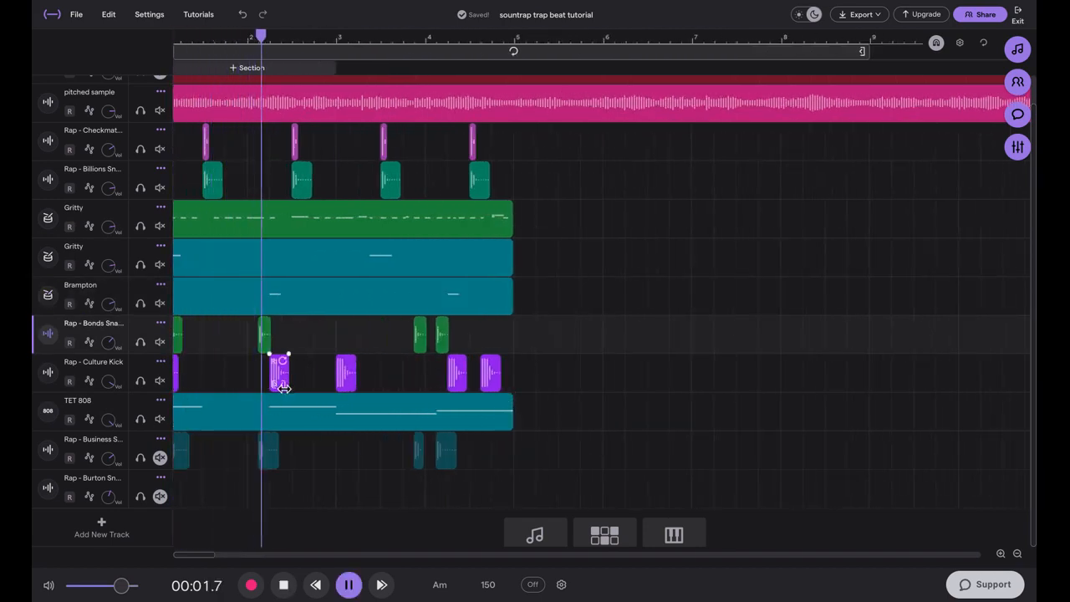
{"action": "left_click", "coordinate": [282, 386]}
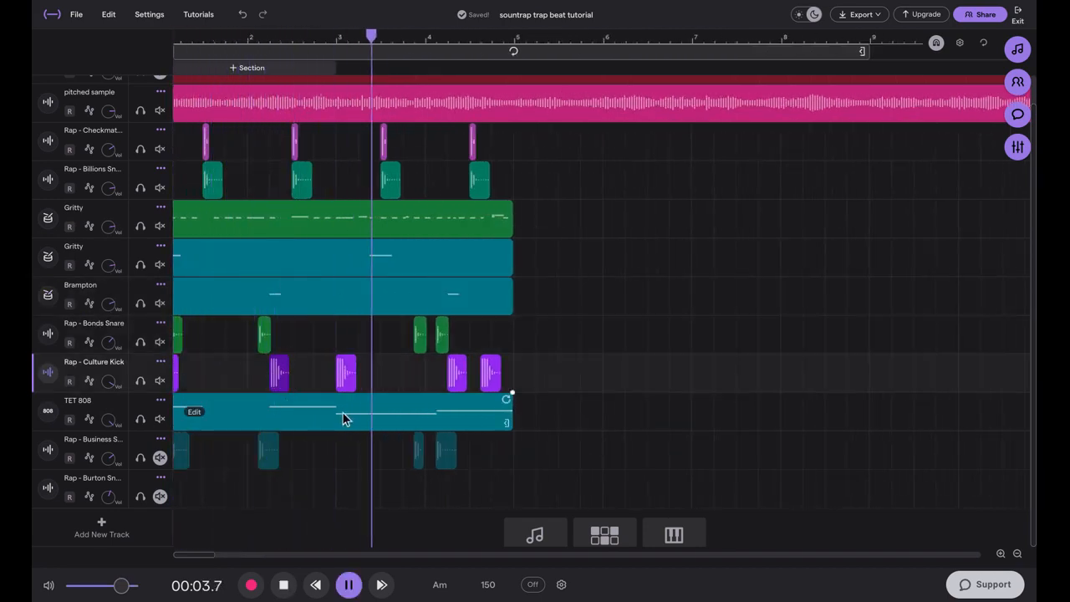
{"action": "key", "text": "space"}
{"action": "left_click", "coordinate": [384, 377]}
{"action": "left_click", "coordinate": [370, 370]}
{"action": "key", "text": "super+v"}
{"action": "left_click", "coordinate": [338, 347]}
{"action": "key", "text": "space"}
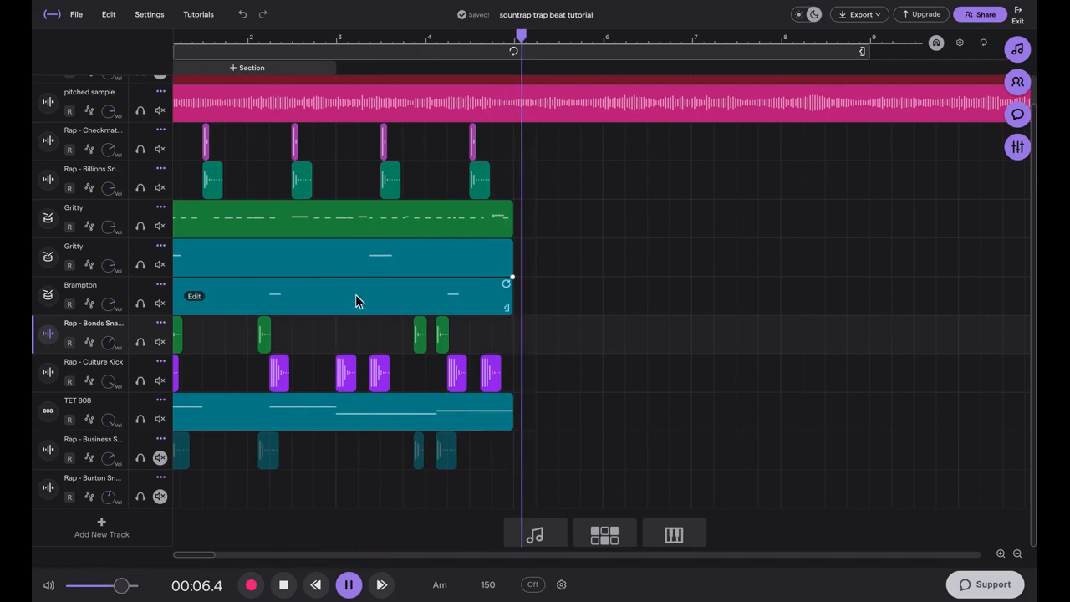
{"action": "key", "text": "space"}
- Select the drum and 808 clips of the four-bar pattern and play the beat briefly from the start
{"action": "scroll", "coordinate": [363, 346], "scroll_direction": "down", "scroll_amount": 5}
{"action": "left_click", "coordinate": [288, 412]}
{"action": "left_click_drag", "start_coordinate": [290, 411], "coordinate": [89, 148]}
{"action": "scroll", "coordinate": [309, 256], "scroll_direction": "up", "scroll_amount": 1}
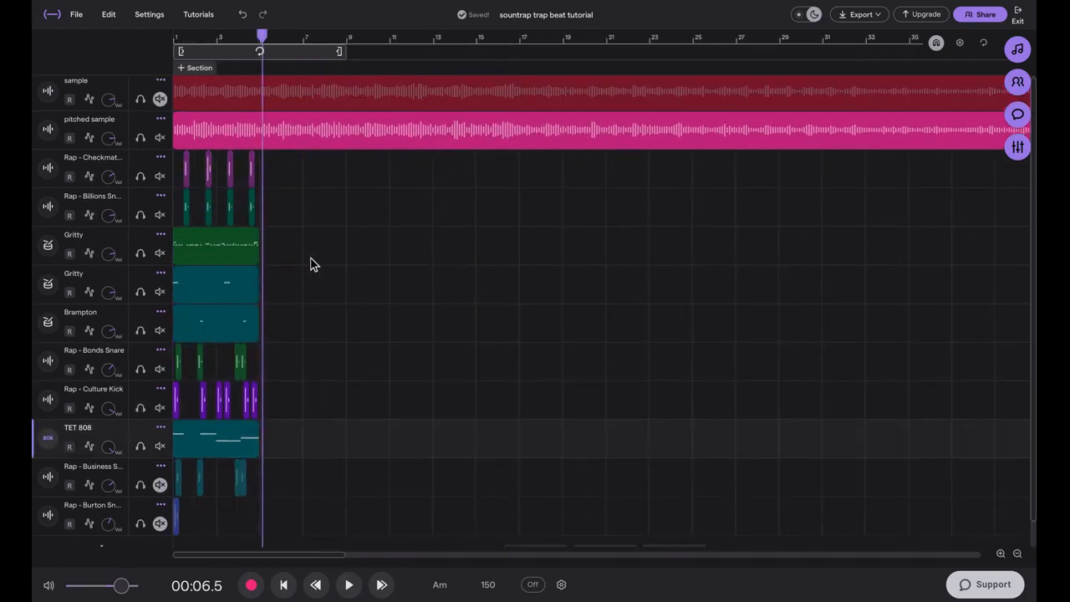
{"action": "left_click", "coordinate": [176, 170]}
{"action": "key", "text": "space"}
{"action": "scroll", "coordinate": [250, 326], "scroll_direction": "down", "scroll_amount": 3}
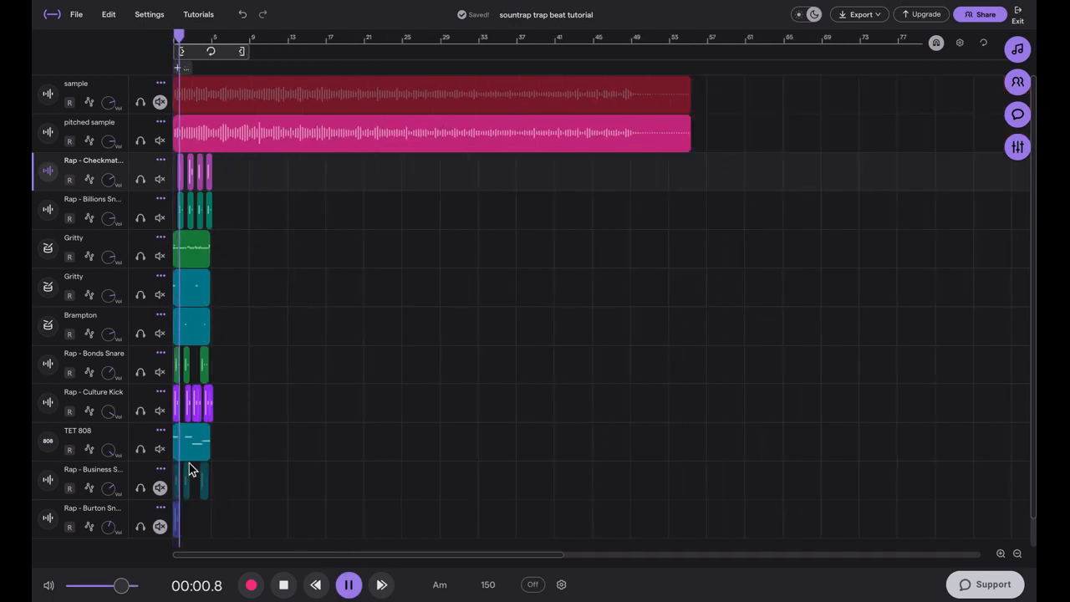
{"action": "left_click", "coordinate": [223, 439]}
{"action": "key", "text": "space"}
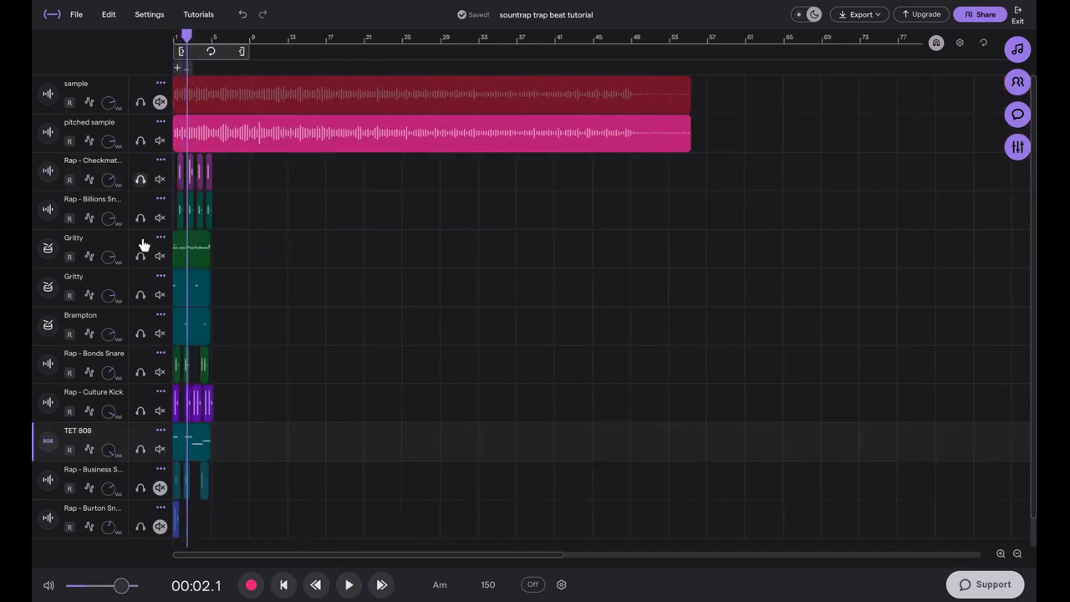
- Paste three consecutive copies of the four-bar drum and 808 clips starting at bar 5, and select all the resulting clips
{"action": "mouse_move", "coordinate": [190, 443]}
{"action": "left_mouse_down"}
{"action": "mouse_move", "coordinate": [278, 442]}
{"action": "mouse_move", "coordinate": [203, 438]}
{"action": "left_mouse_up"}
{"action": "left_click", "coordinate": [211, 441]}
{"action": "left_click", "coordinate": [216, 180]}
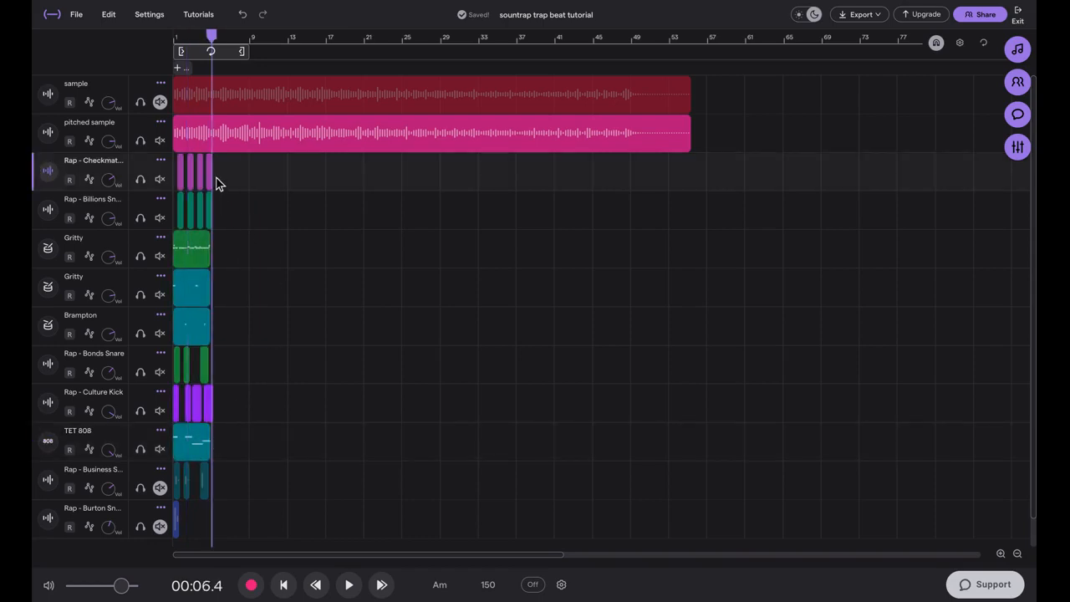
{"action": "key", "text": "ctrl+v"}
{"action": "key", "text": "ctrl+v"}
{"action": "key", "text": "ctrl+v"}
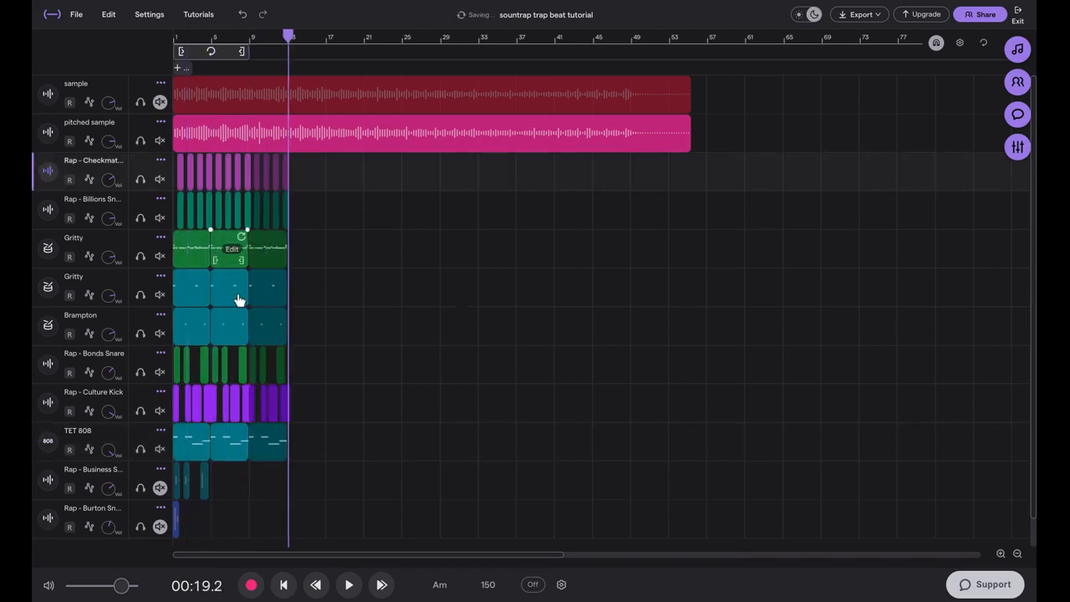
{"action": "left_click_drag", "start_coordinate": [343, 455], "coordinate": [94, 177]}
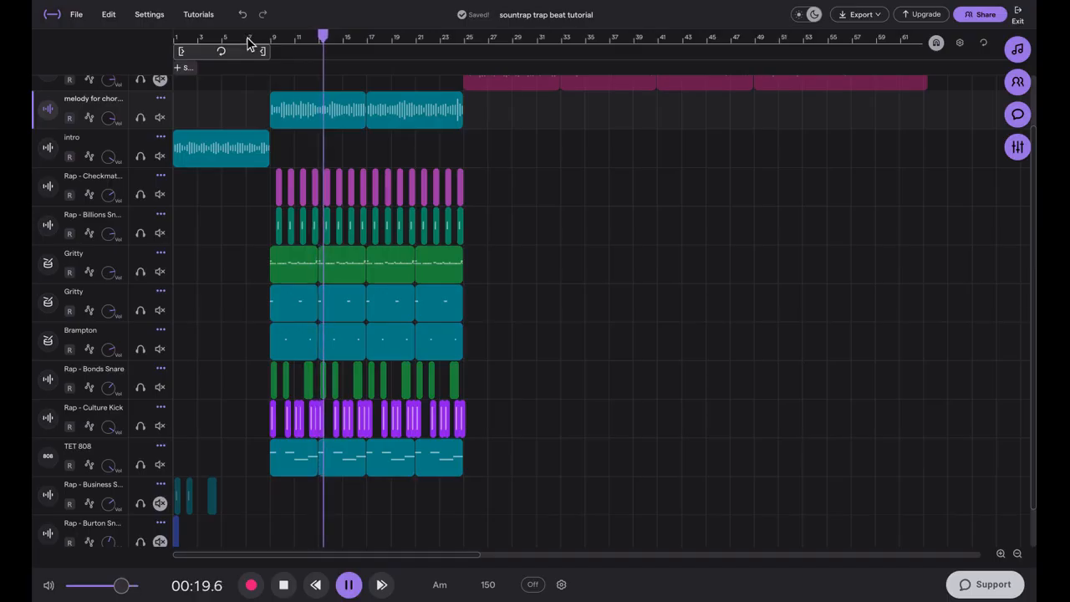
- Play the arrangement from the start and add an instrument track with the Clean Sub bass preset
{"action": "key", "text": "space"}
{"action": "key", "text": "space"}
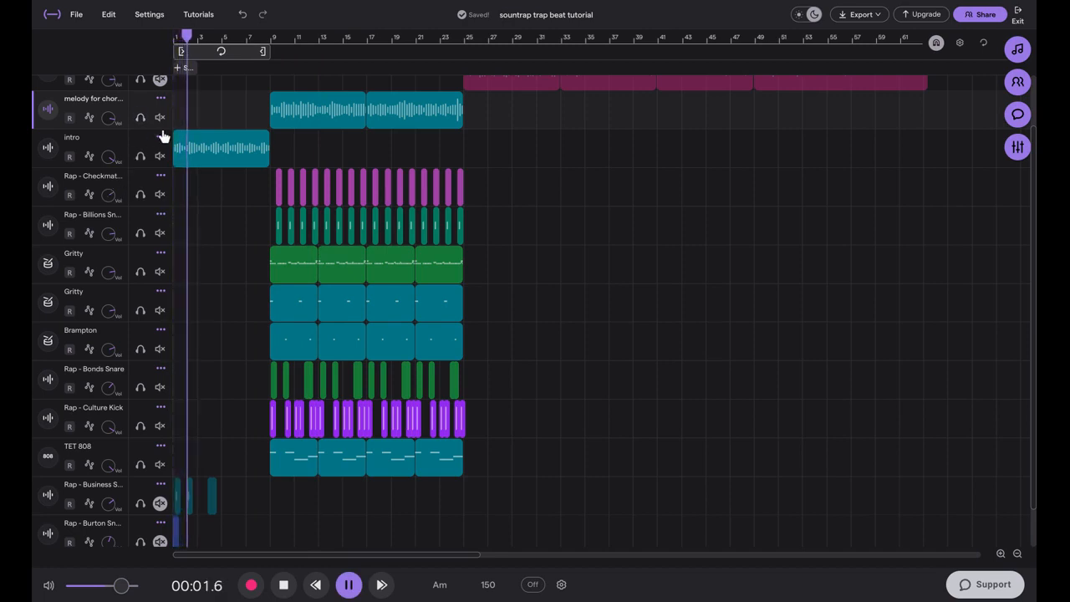
{"action": "scroll", "coordinate": [167, 502], "scroll_direction": "down", "scroll_amount": 1}
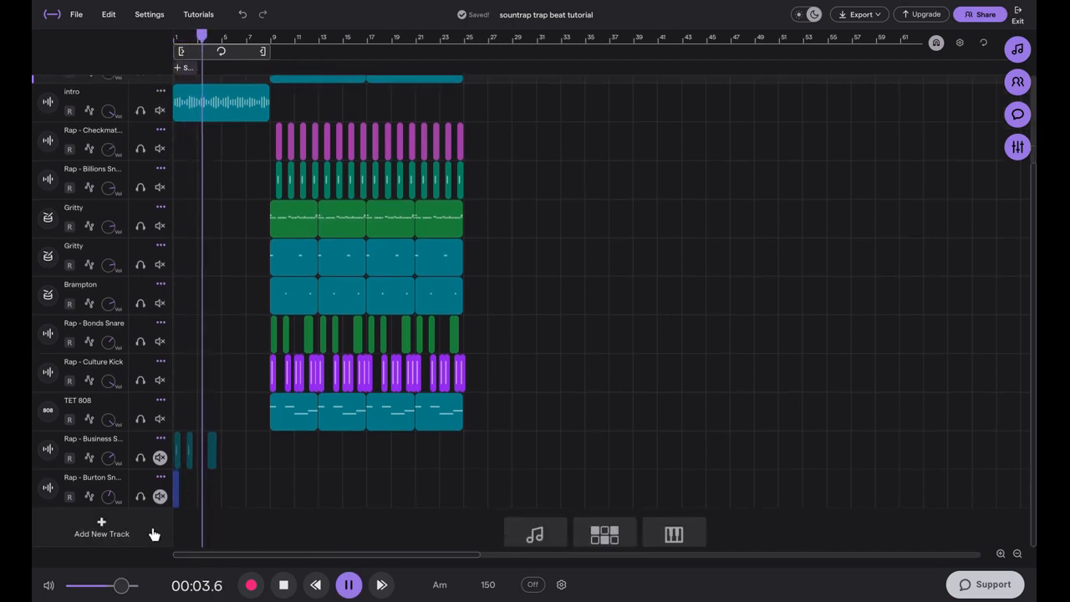
{"action": "left_click", "coordinate": [152, 526]}
{"action": "left_click", "coordinate": [585, 219]}
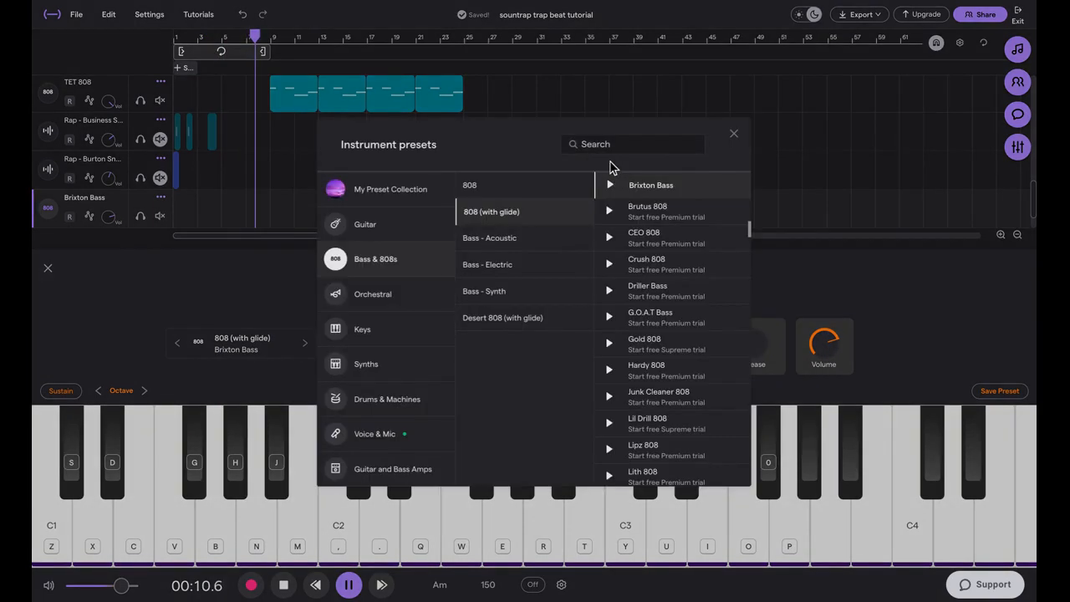
{"action": "left_click", "coordinate": [621, 147]}
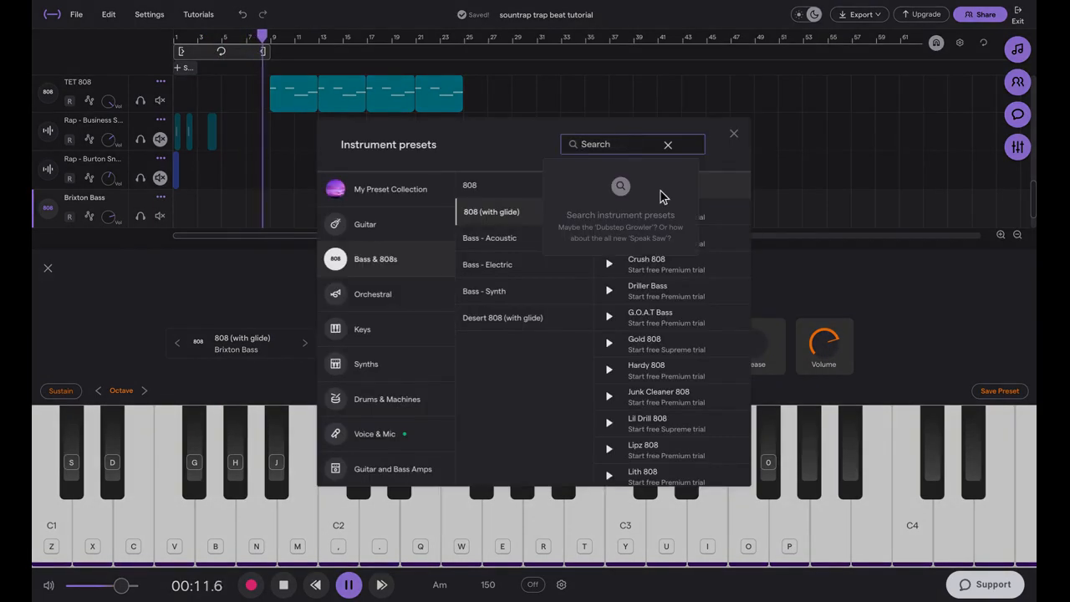
{"action": "type", "text": "clean sub"}
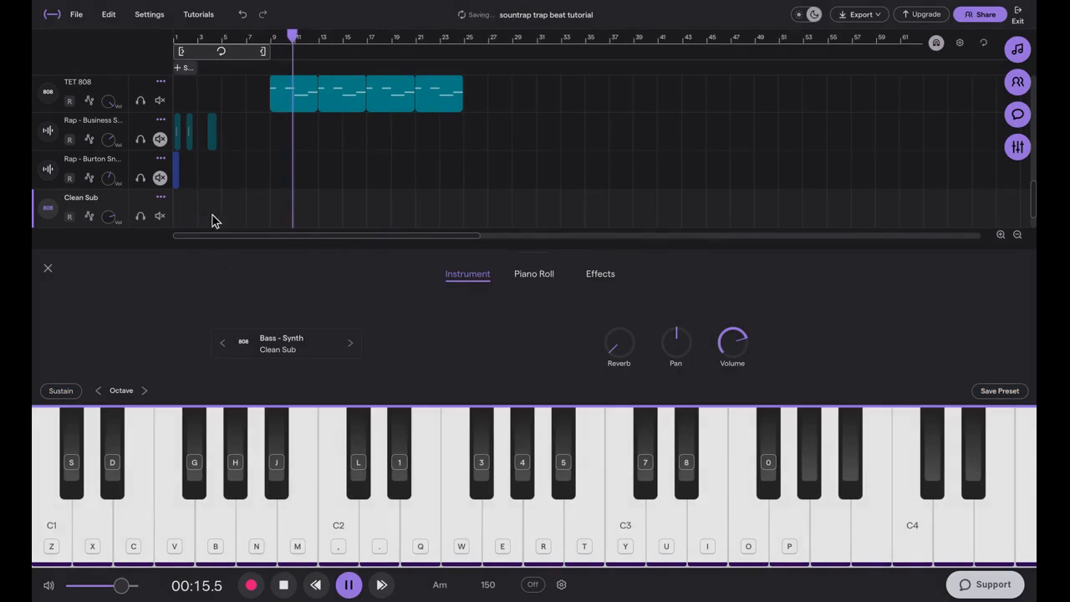
- Create a four-bar Clean Sub region at bar 1, loop it through bar 8 and place a one-bar note at its start
{"action": "left_click", "coordinate": [183, 207]}
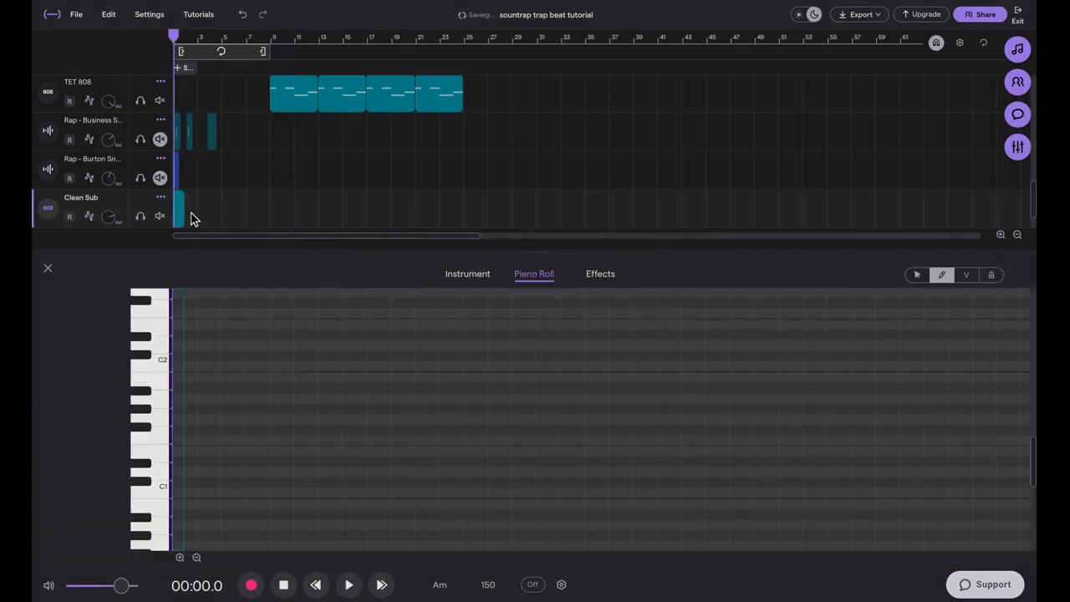
{"action": "scroll", "coordinate": [192, 214], "scroll_direction": "up", "scroll_amount": 1}
{"action": "left_click_drag", "start_coordinate": [194, 221], "coordinate": [366, 199]}
{"action": "scroll", "coordinate": [210, 456], "scroll_direction": "down", "scroll_amount": 2}
{"action": "left_click", "coordinate": [180, 497]}
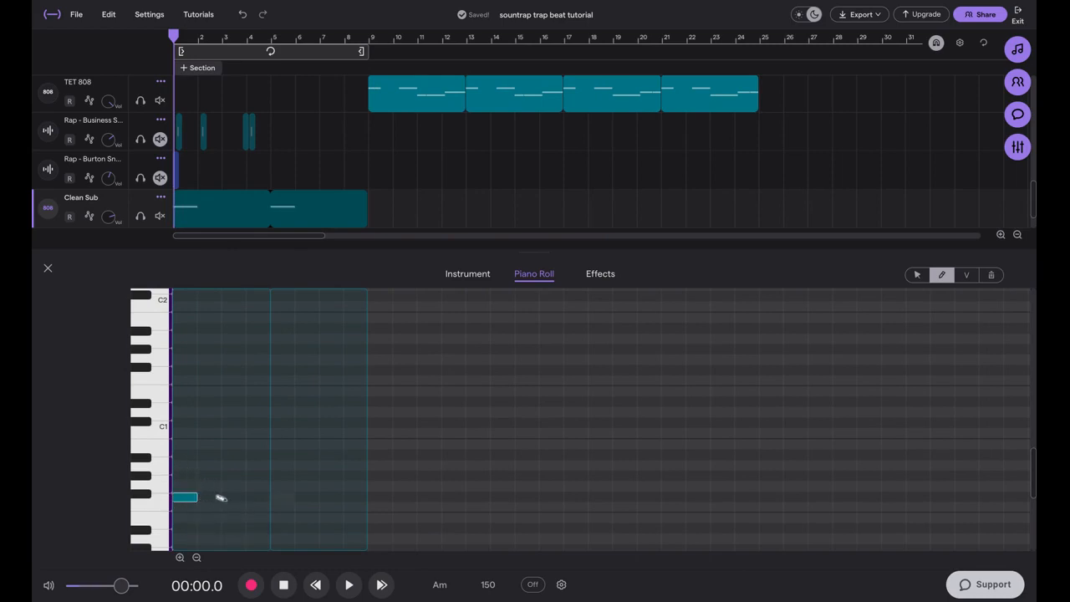
- Add a second one-bar note at bar 3 of the Clean Sub region and lower it five semitones
{"action": "scroll", "coordinate": [202, 490], "scroll_direction": "up", "scroll_amount": 5}
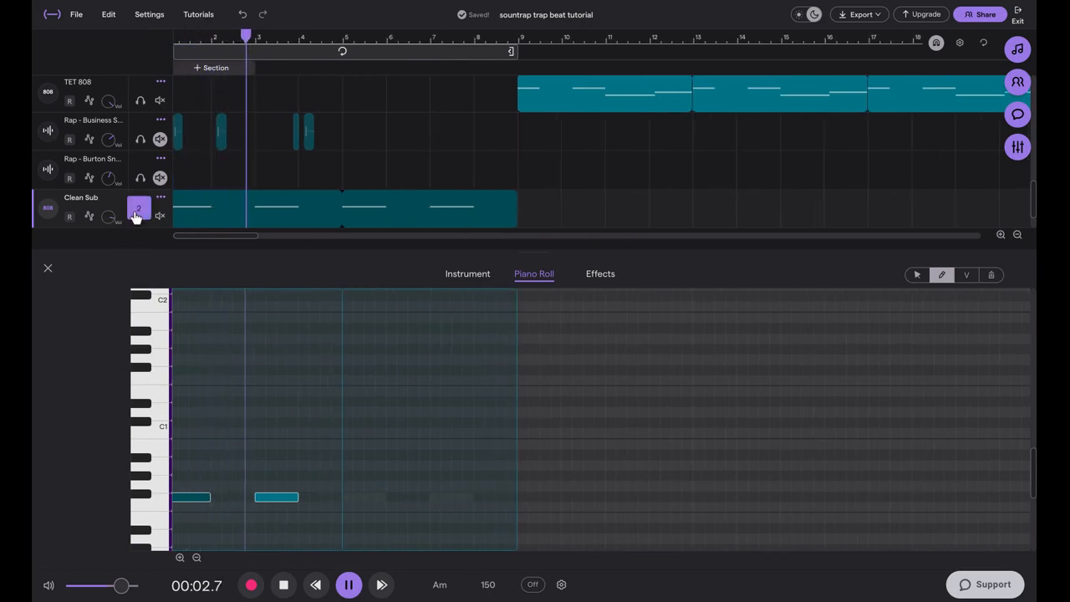
{"action": "left_click", "coordinate": [48, 268]}
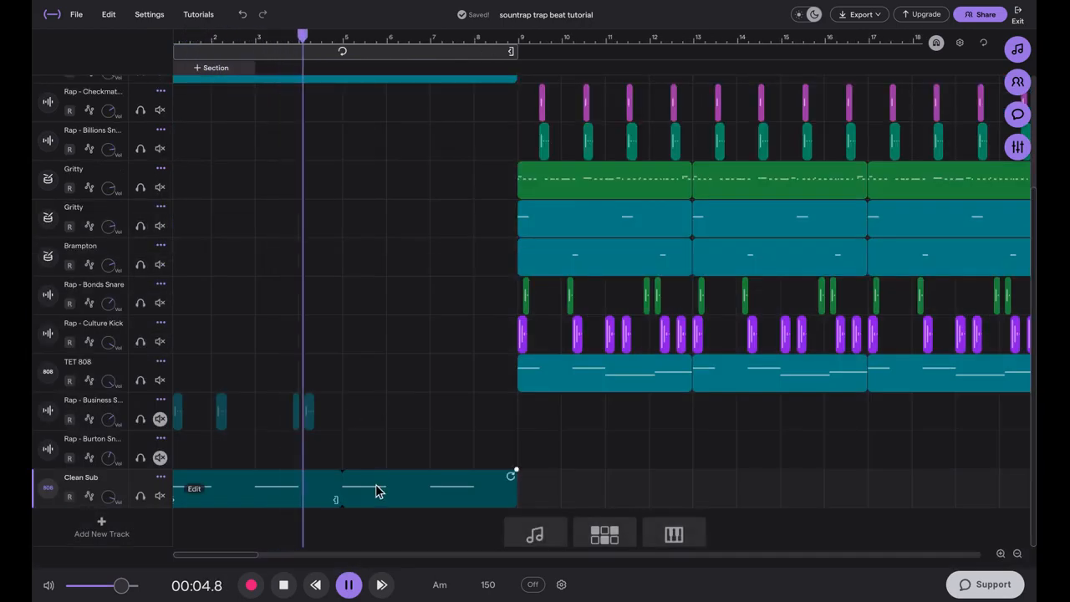
{"action": "double_click", "coordinate": [402, 489]}
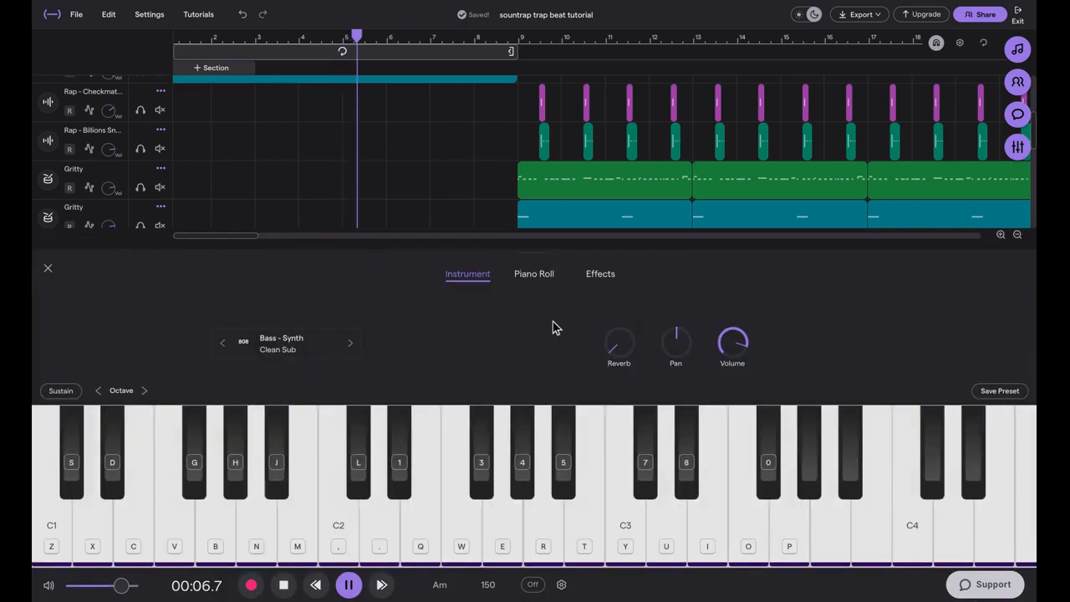
{"action": "left_click", "coordinate": [533, 274]}
{"action": "left_click_drag", "start_coordinate": [266, 445], "coordinate": [258, 495]}
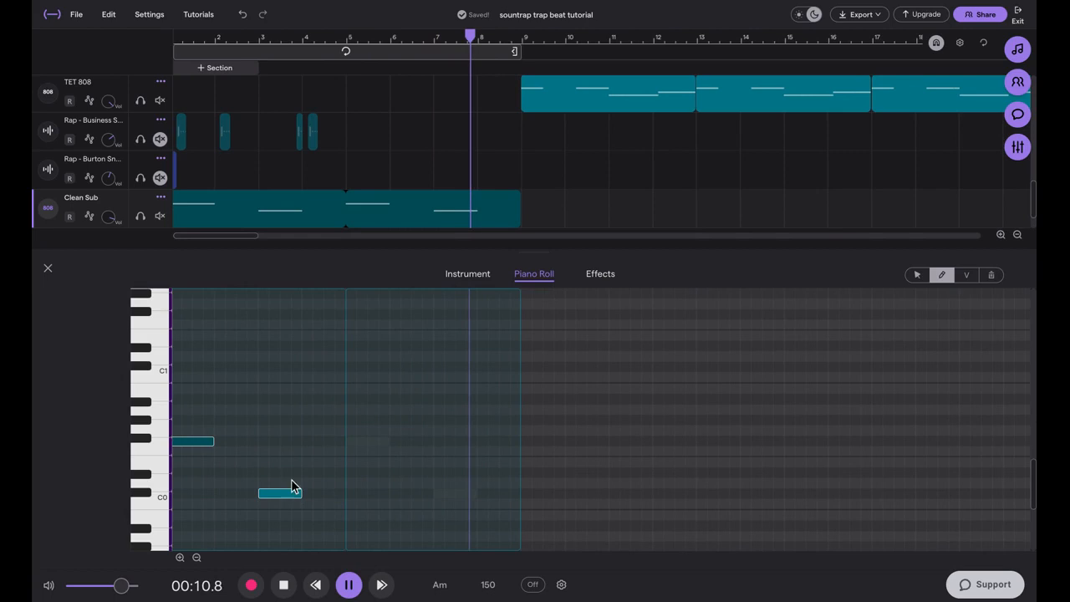
- Close the piano roll and listen to the arrangement from the start through the intro and the first half of the chorus
{"action": "key", "text": "space"}
{"action": "left_click_drag", "start_coordinate": [294, 37], "coordinate": [33, 67]}
{"action": "key", "text": "space"}
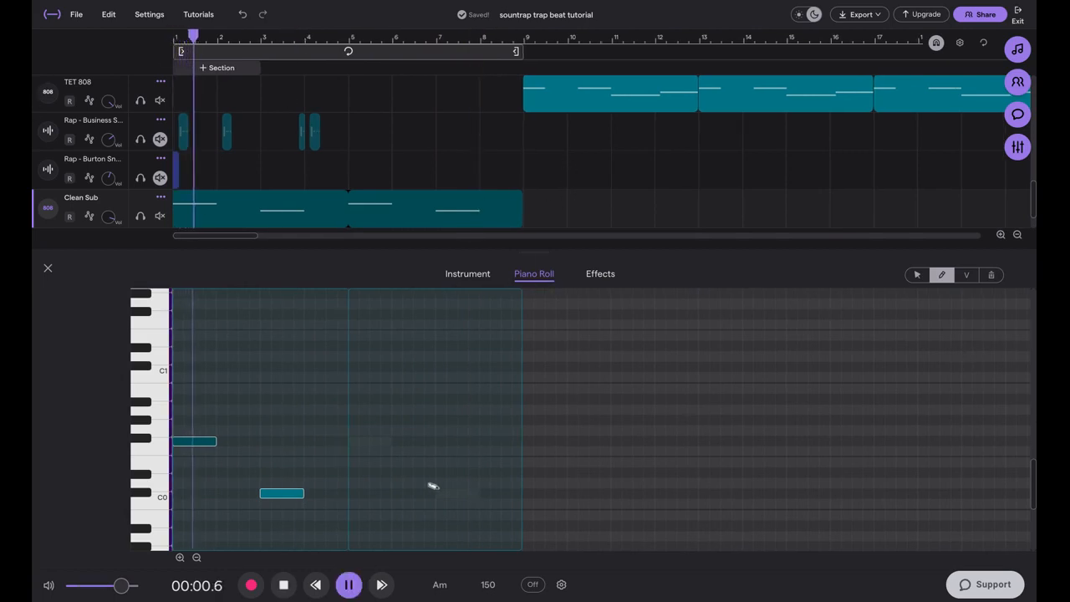
{"action": "key", "text": "Escape"}
{"action": "scroll", "coordinate": [501, 449], "scroll_direction": "down", "scroll_amount": 8}
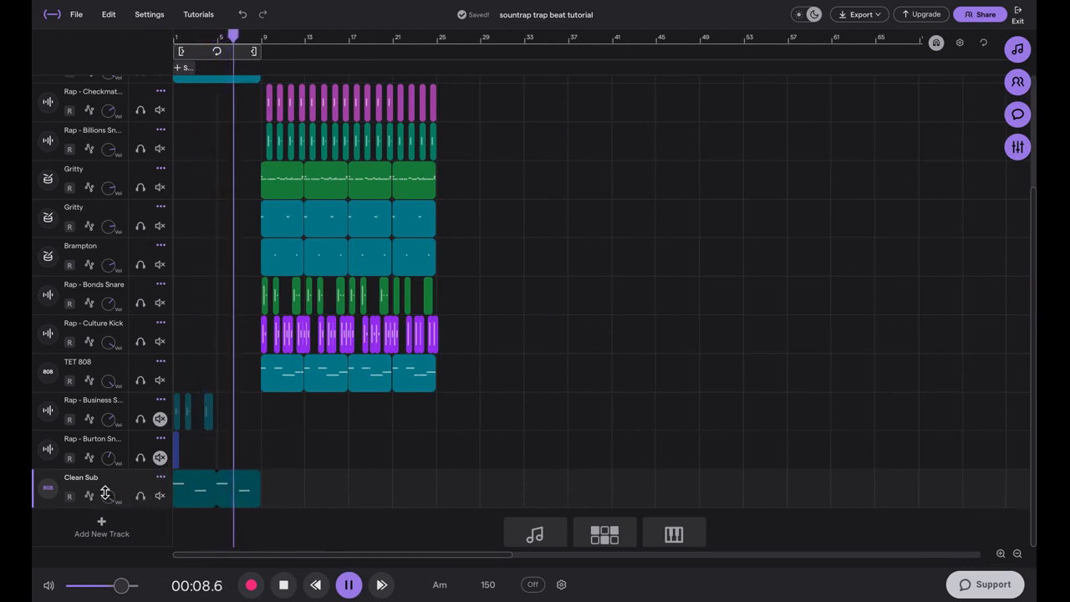
{"action": "scroll", "coordinate": [282, 401], "scroll_direction": "up", "scroll_amount": 3}
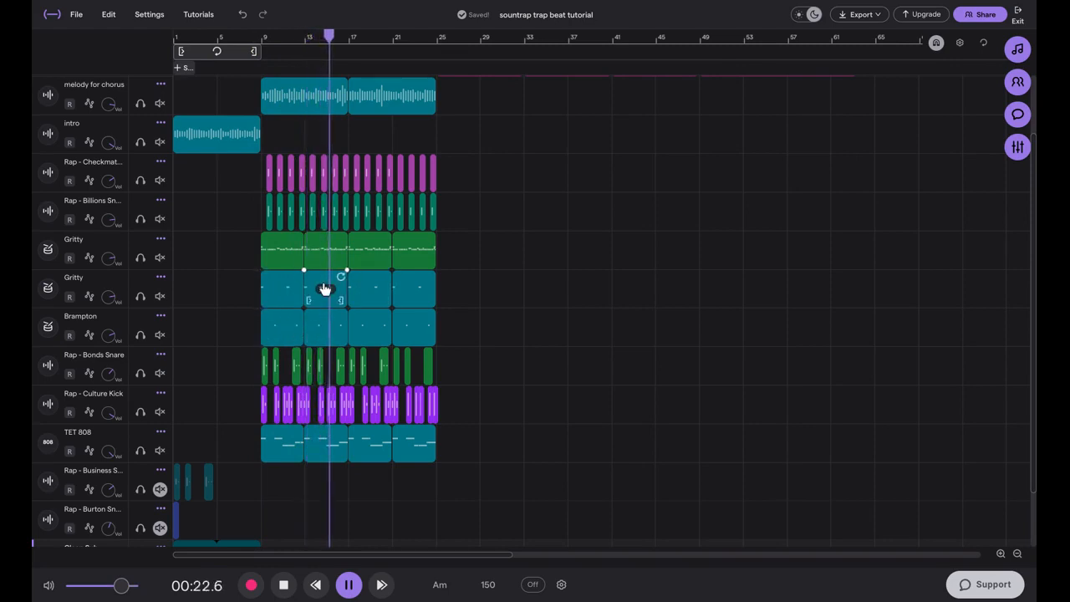
{"action": "scroll", "coordinate": [335, 298], "scroll_direction": "up", "scroll_amount": 2}
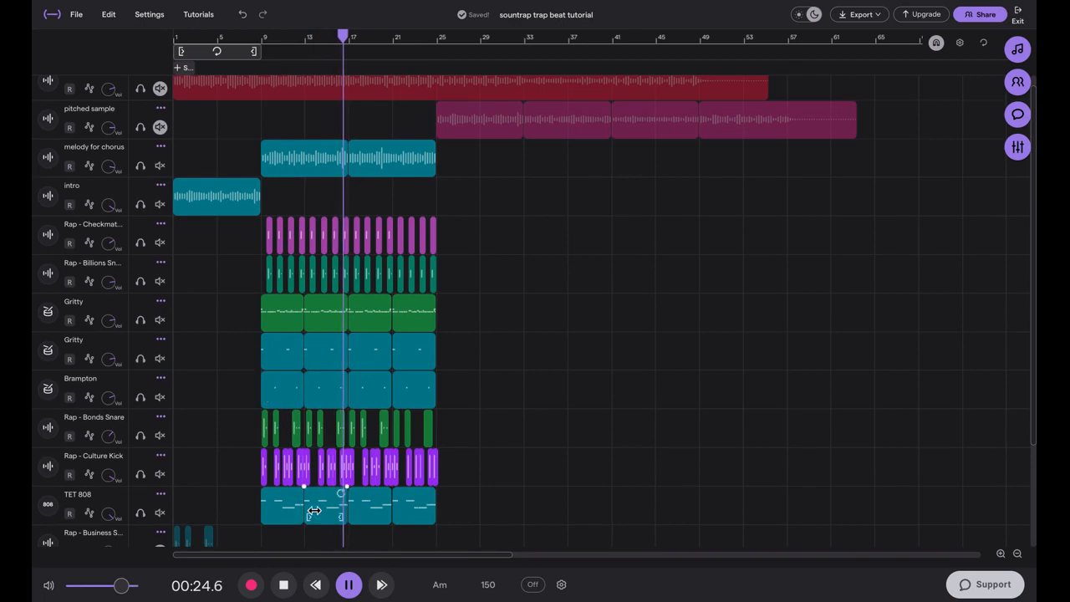
{"action": "key", "text": "space"}
- Trim the start of the third TET 808 region in the chorus so it begins early in bar 18
{"action": "scroll", "coordinate": [354, 534], "scroll_direction": "up", "scroll_amount": 5}
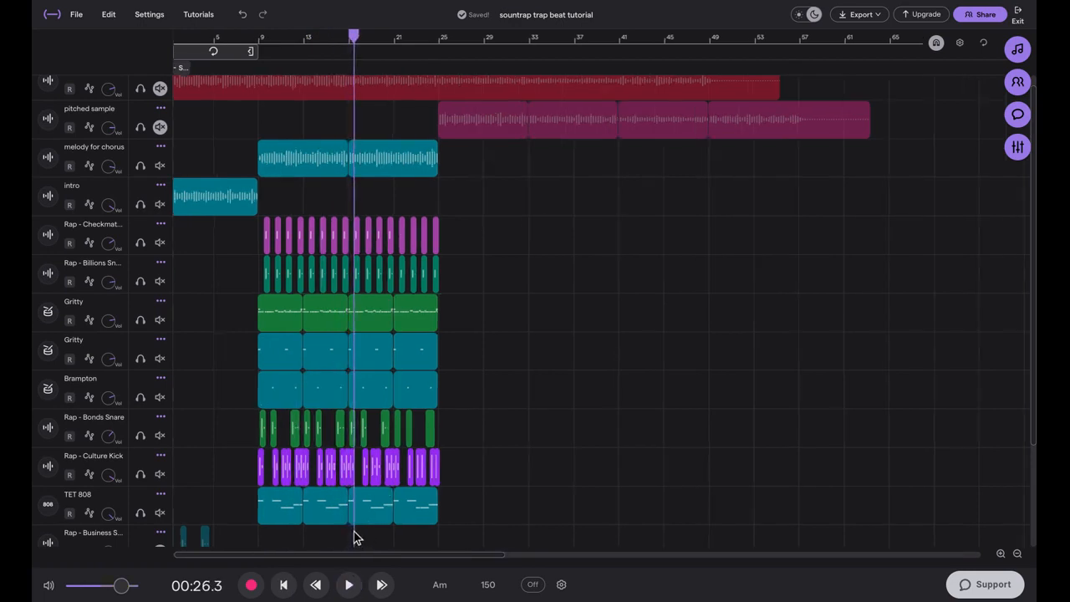
{"action": "left_click", "coordinate": [357, 523]}
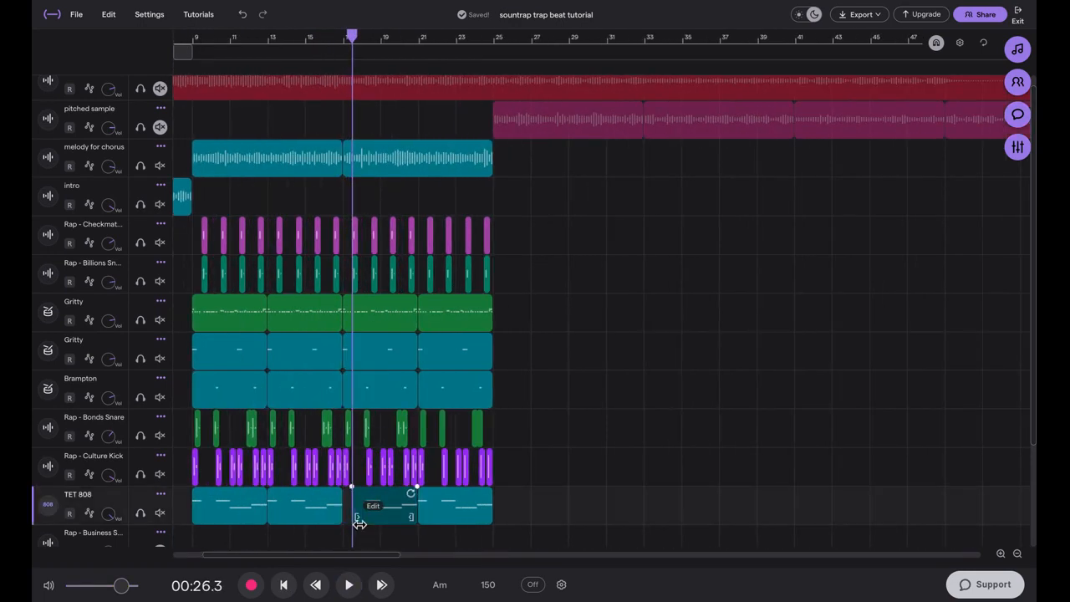
{"action": "left_click_drag", "start_coordinate": [369, 524], "coordinate": [376, 523]}
{"action": "right_click", "coordinate": [374, 521]}
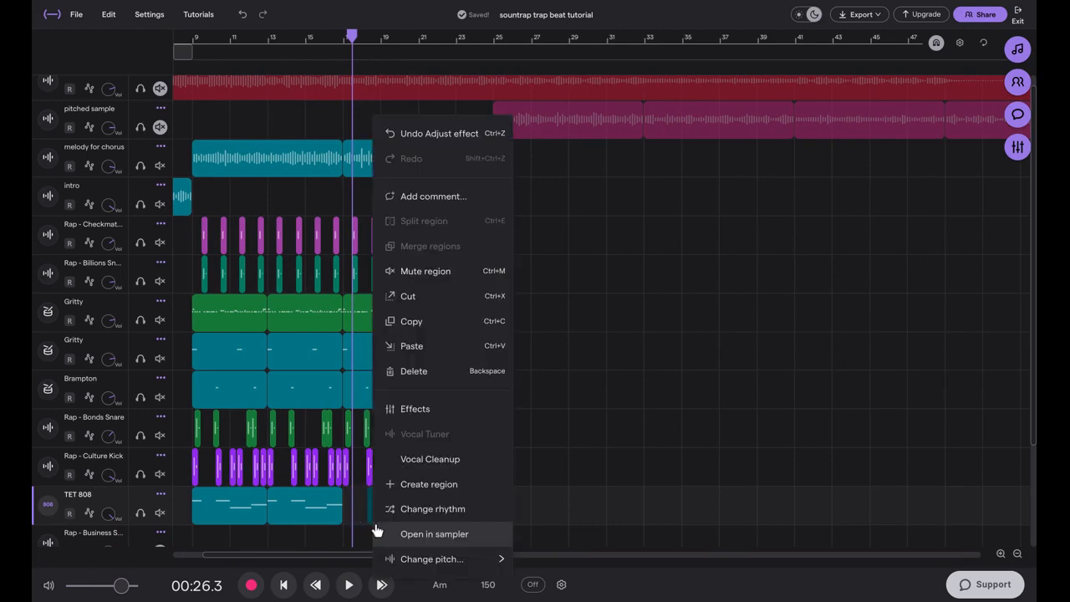
{"action": "left_click", "coordinate": [360, 511]}
{"action": "scroll", "coordinate": [354, 470], "scroll_direction": "up", "scroll_amount": 2}
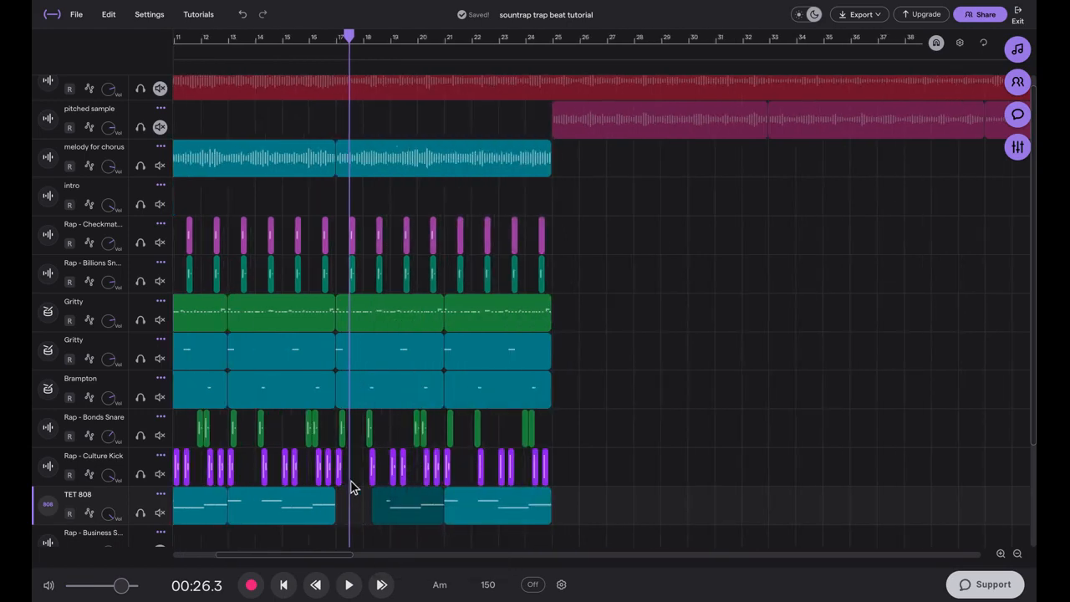
- Delete the Culture Kick clips at the start of bar 17 and in bar 18, and listen to the passage
{"action": "left_click", "coordinate": [349, 476]}
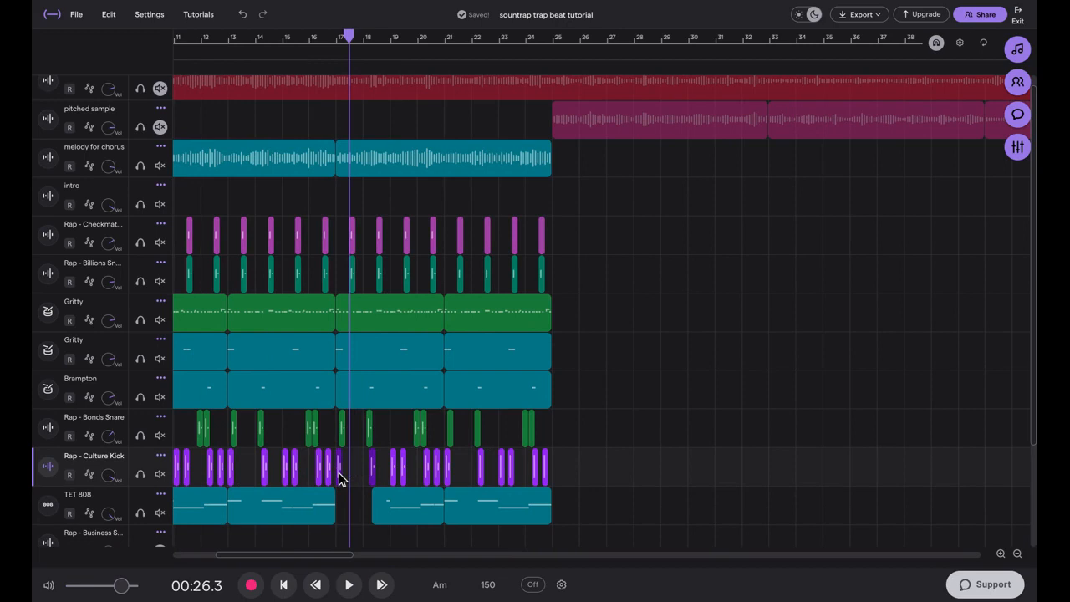
{"action": "key", "text": "space"}
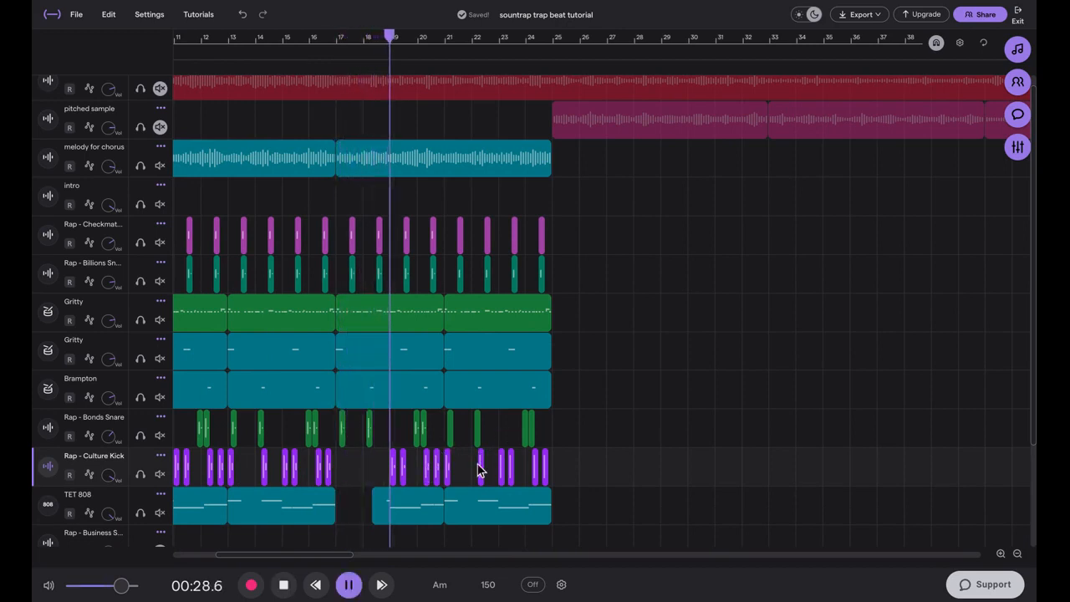
{"action": "key", "text": "space"}
- Add a shortened Culture Kick clip just before bar 19 and listen to the passage
{"action": "scroll", "coordinate": [396, 477], "scroll_direction": "up", "scroll_amount": 10}
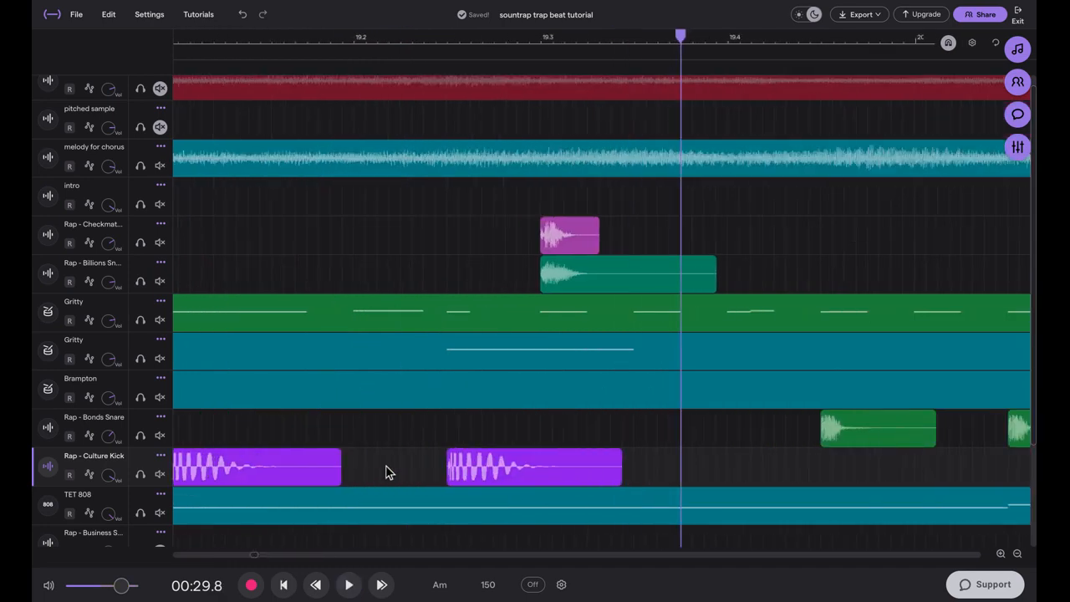
{"action": "scroll", "coordinate": [360, 474], "scroll_direction": "down", "scroll_amount": 3}
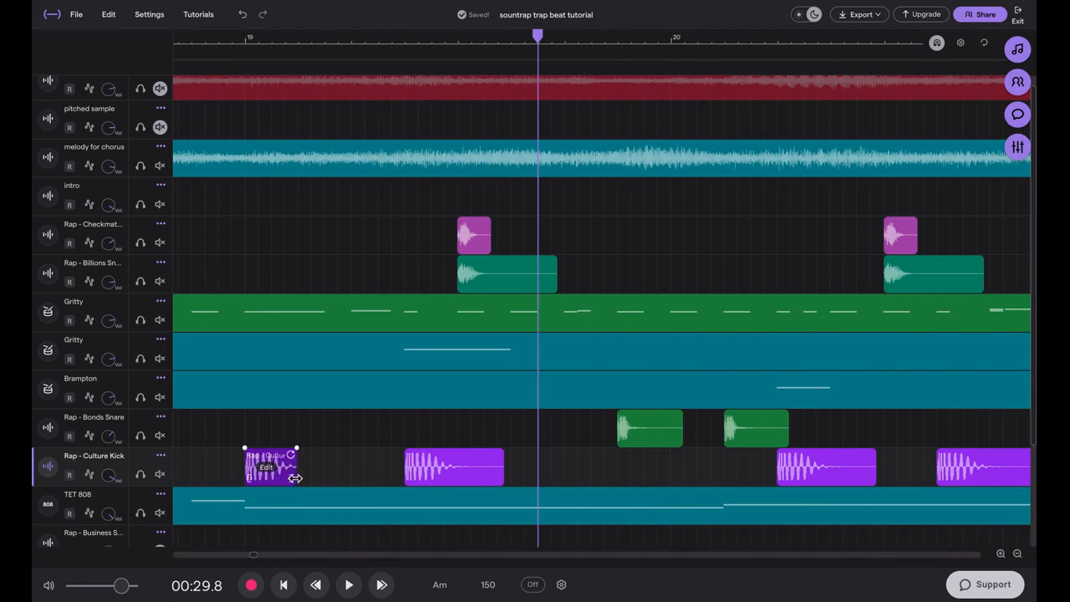
{"action": "left_click", "coordinate": [195, 472]}
{"action": "key", "text": "super+v"}
{"action": "left_click", "coordinate": [189, 473]}
{"action": "key", "text": "space"}
{"action": "scroll", "coordinate": [201, 469], "scroll_direction": "down", "scroll_amount": 1}
{"action": "scroll", "coordinate": [201, 467], "scroll_direction": "down", "scroll_amount": 6}
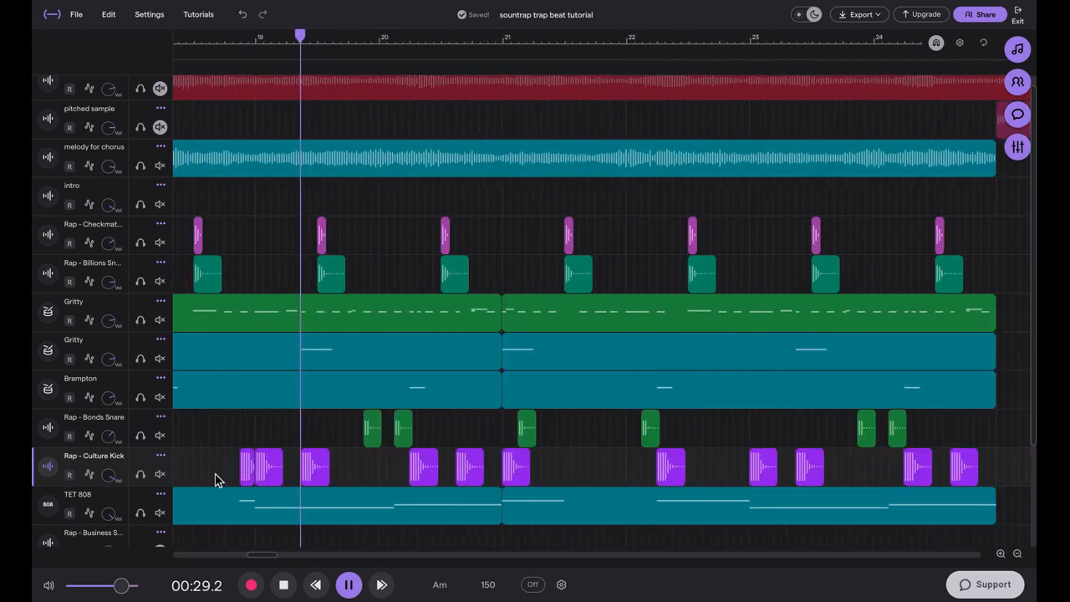
{"action": "left_click", "coordinate": [221, 463]}
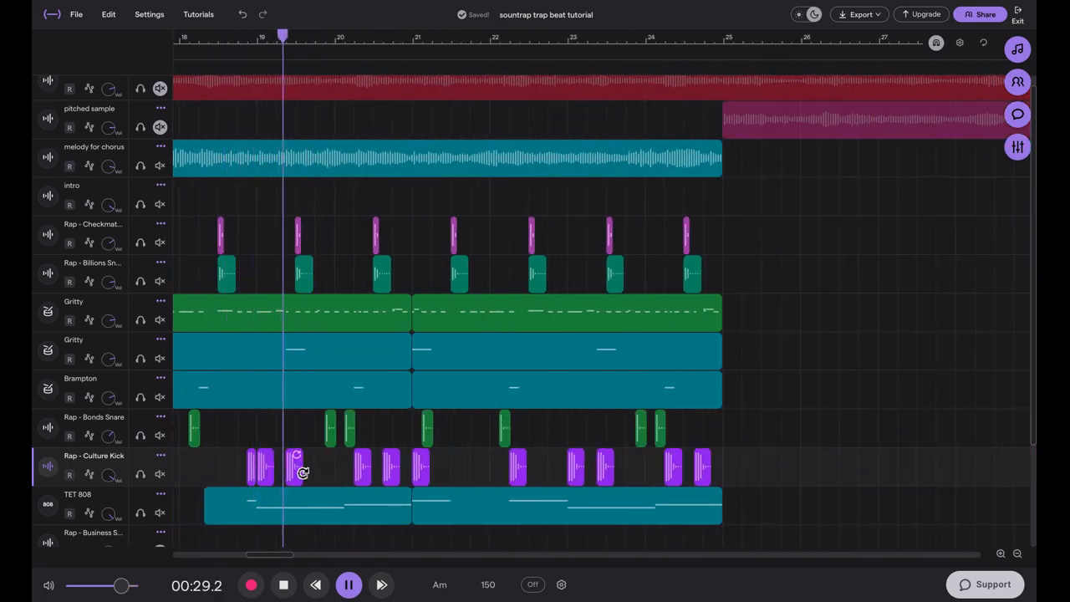
{"action": "scroll", "coordinate": [309, 473], "scroll_direction": "down", "scroll_amount": 8}
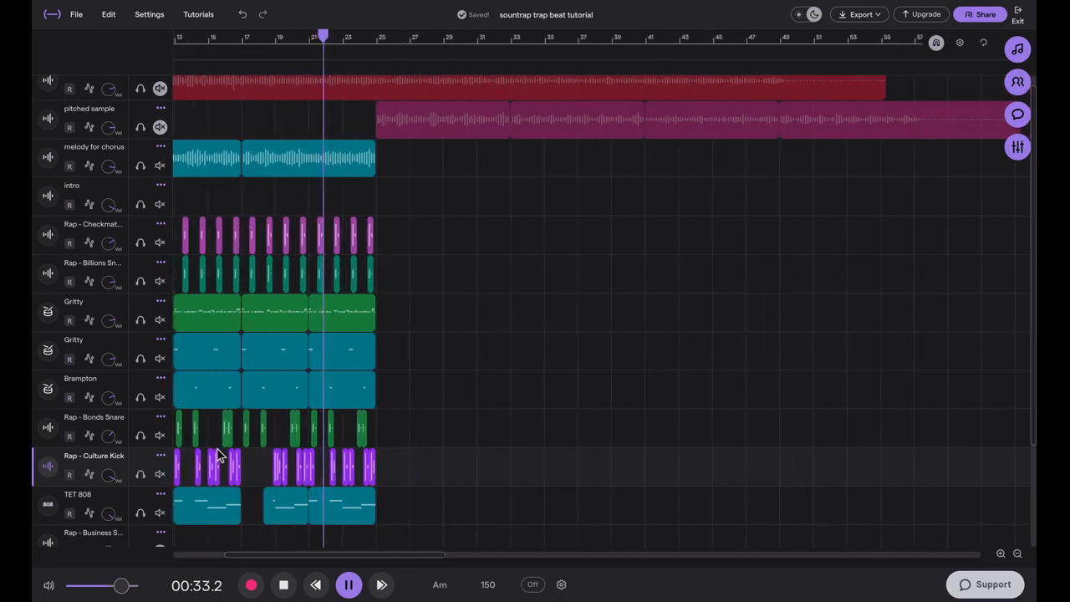
- Repeat the intro and Copy of intro regions across bars 9 to 25, and listen with the melody for chorus track muted
{"action": "scroll", "coordinate": [253, 473], "scroll_direction": "down", "scroll_amount": 4}
{"action": "scroll", "coordinate": [259, 455], "scroll_direction": "down", "scroll_amount": 3}
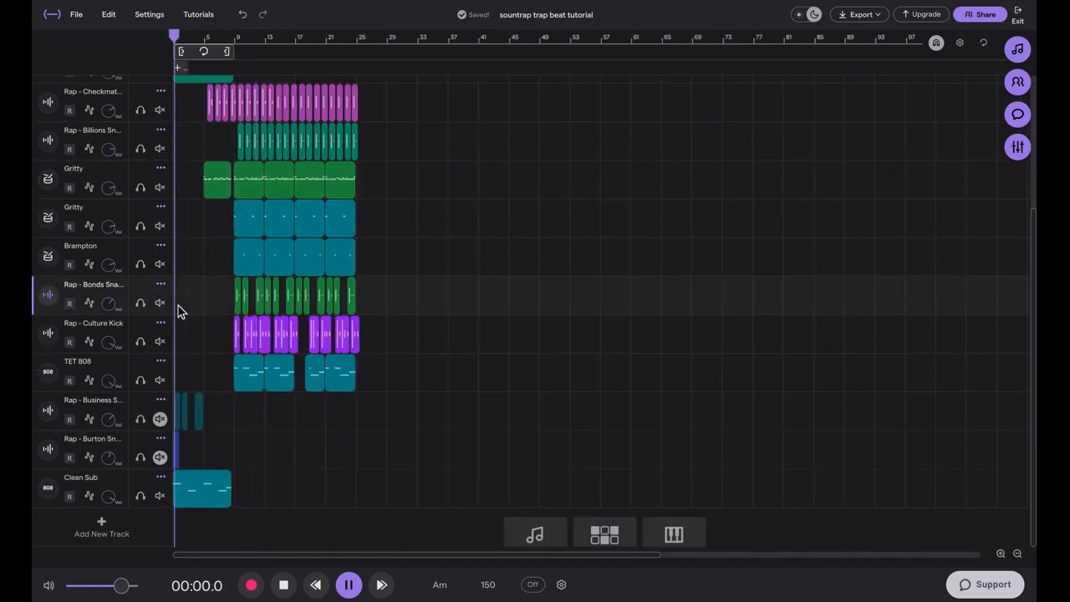
{"action": "scroll", "coordinate": [193, 300], "scroll_direction": "up", "scroll_amount": 5}
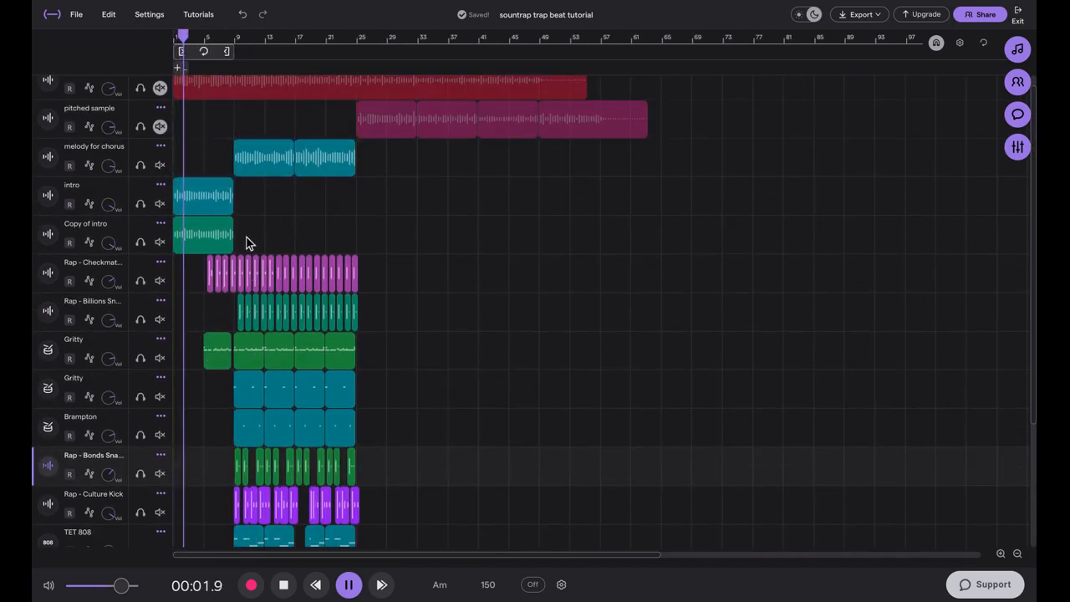
{"action": "left_click", "coordinate": [235, 204]}
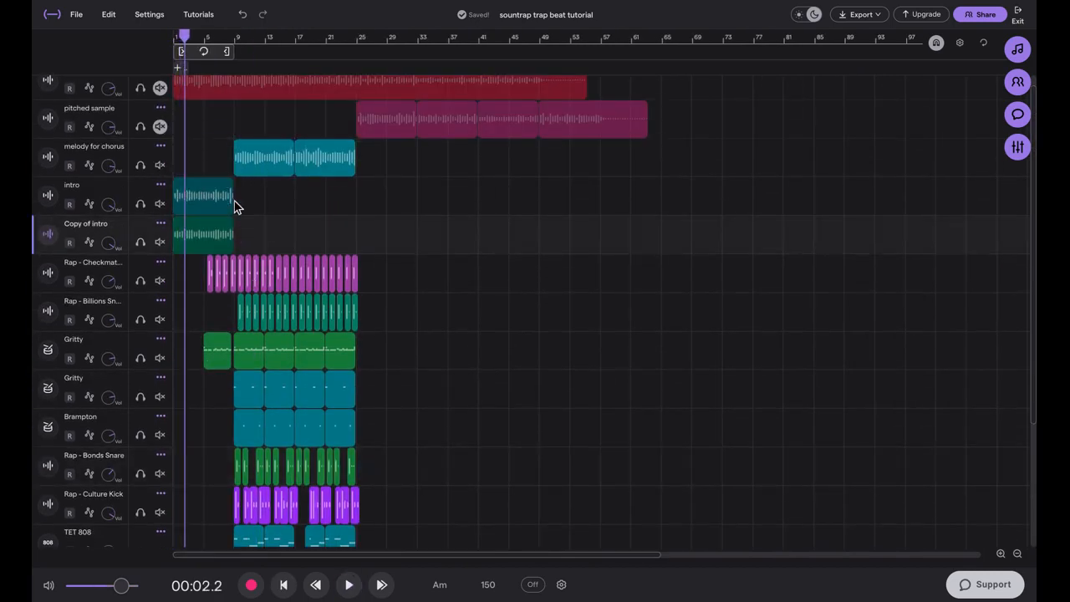
{"action": "left_click", "coordinate": [158, 167]}
{"action": "left_click", "coordinate": [225, 156]}
{"action": "key", "text": "space"}
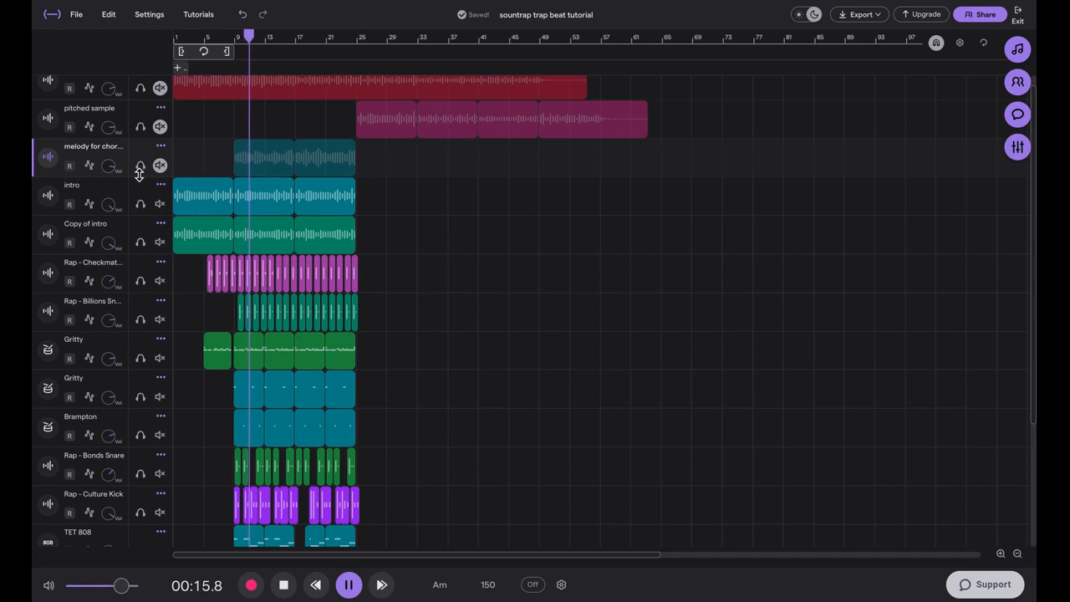
- Solo the pitched sample track, listen to it around bar 33, and copy its regions into bars 9 to 25
{"action": "left_click", "coordinate": [140, 129]}
{"action": "left_click", "coordinate": [419, 171]}
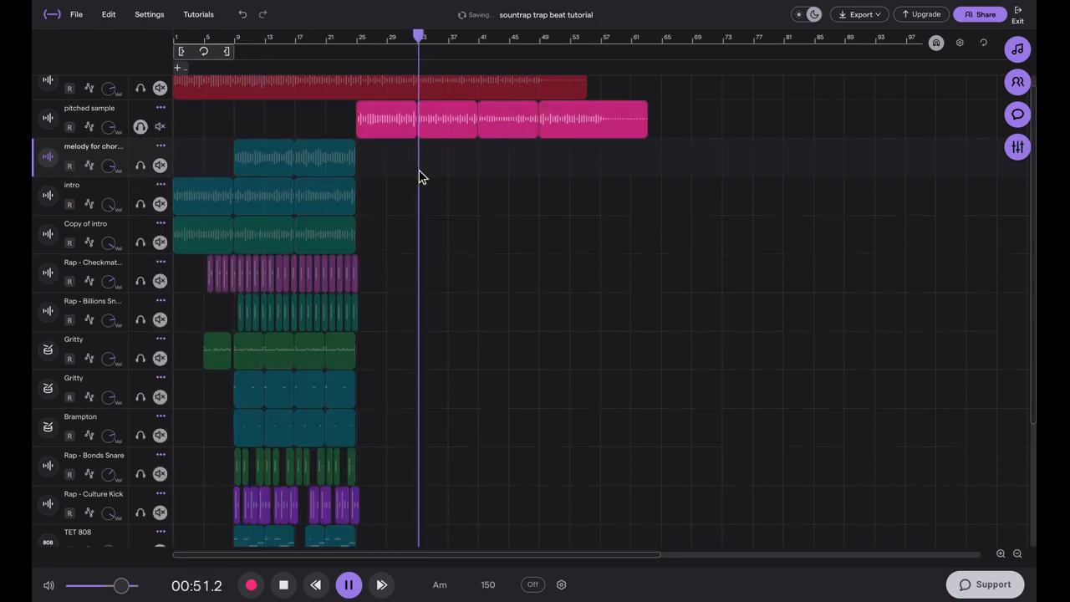
{"action": "left_click", "coordinate": [452, 136]}
{"action": "key", "text": "space"}
{"action": "left_click", "coordinate": [238, 114]}
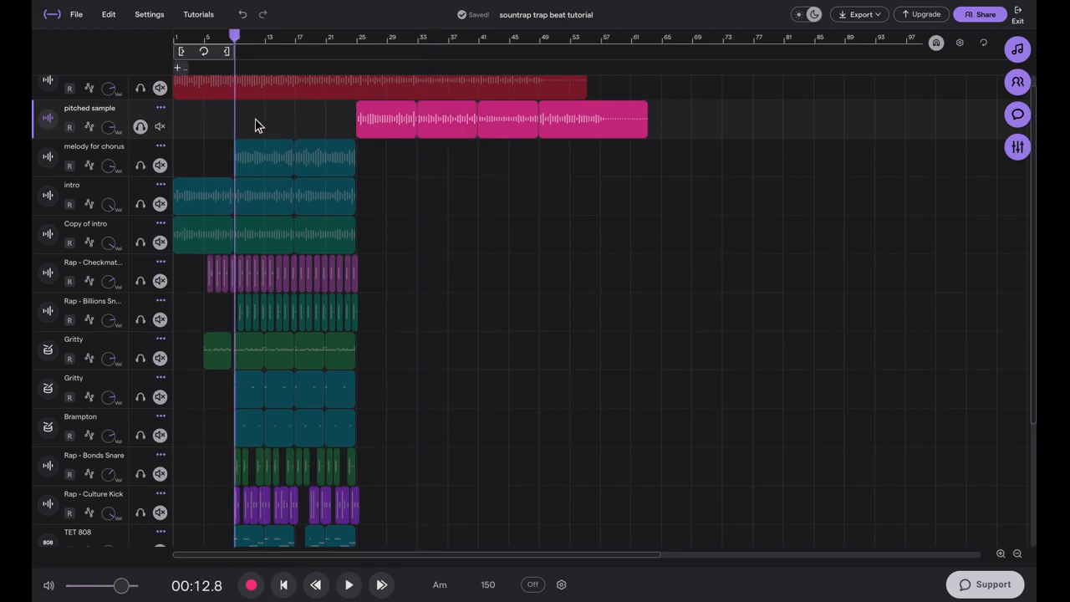
- Duplicate the pitched sample track, keeping only bars 9 to 25 on the unsoloed copy and bar 25 onward on the muted original
{"action": "left_click", "coordinate": [161, 108]}
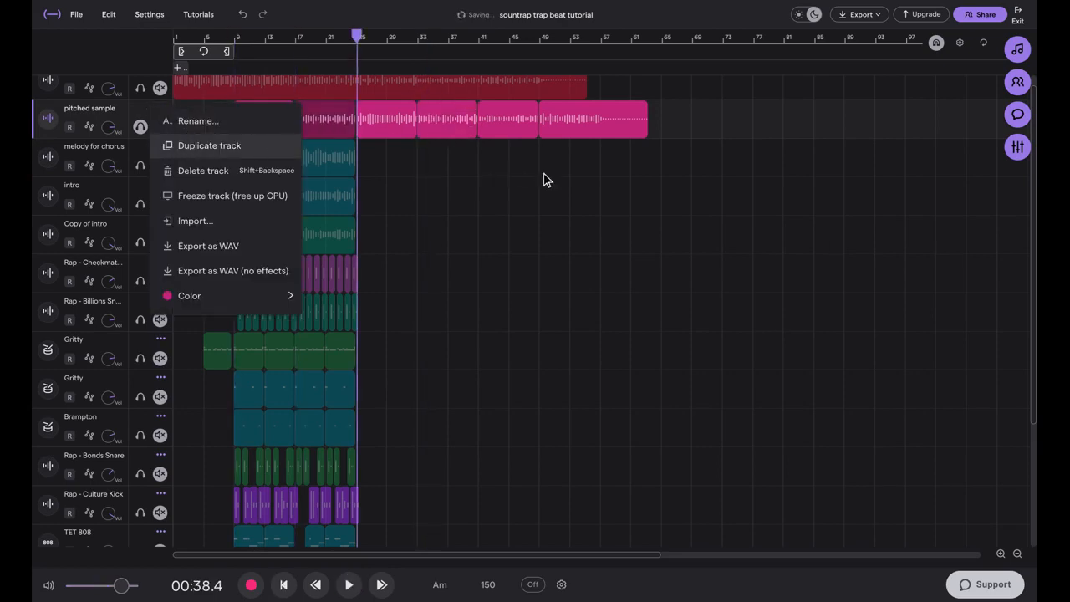
{"action": "scroll", "coordinate": [551, 174], "scroll_direction": "up", "scroll_amount": 4}
{"action": "left_click_drag", "start_coordinate": [637, 217], "coordinate": [412, 172]}
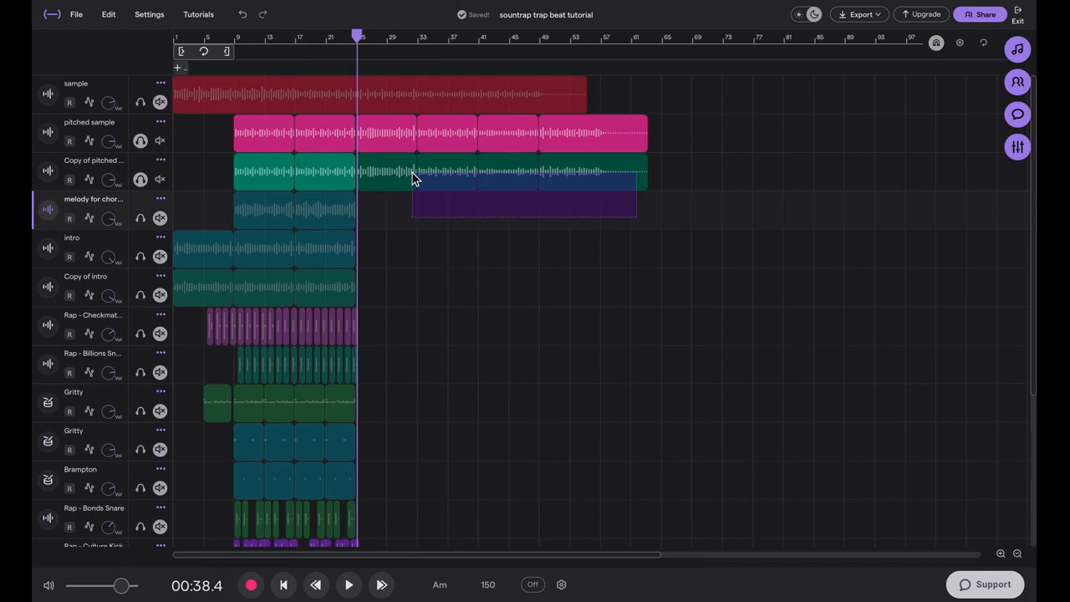
{"action": "left_click_drag", "start_coordinate": [562, 154], "coordinate": [305, 159]}
{"action": "left_click_drag", "start_coordinate": [226, 136], "coordinate": [306, 142]}
{"action": "key", "text": "Delete"}
{"action": "left_click", "coordinate": [159, 142]}
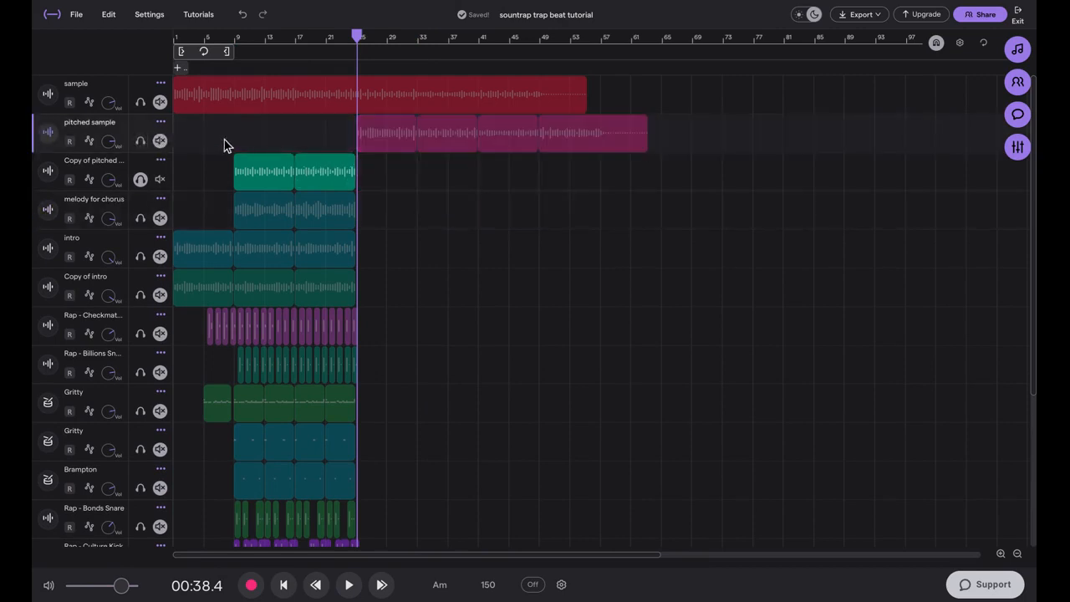
{"action": "left_click", "coordinate": [141, 179]}
- Listen to the chorus from bar 9 with the copied pitched sample soloed and in the full mix, and play the beat from the start
{"action": "left_click", "coordinate": [235, 142]}
{"action": "key", "text": "space"}
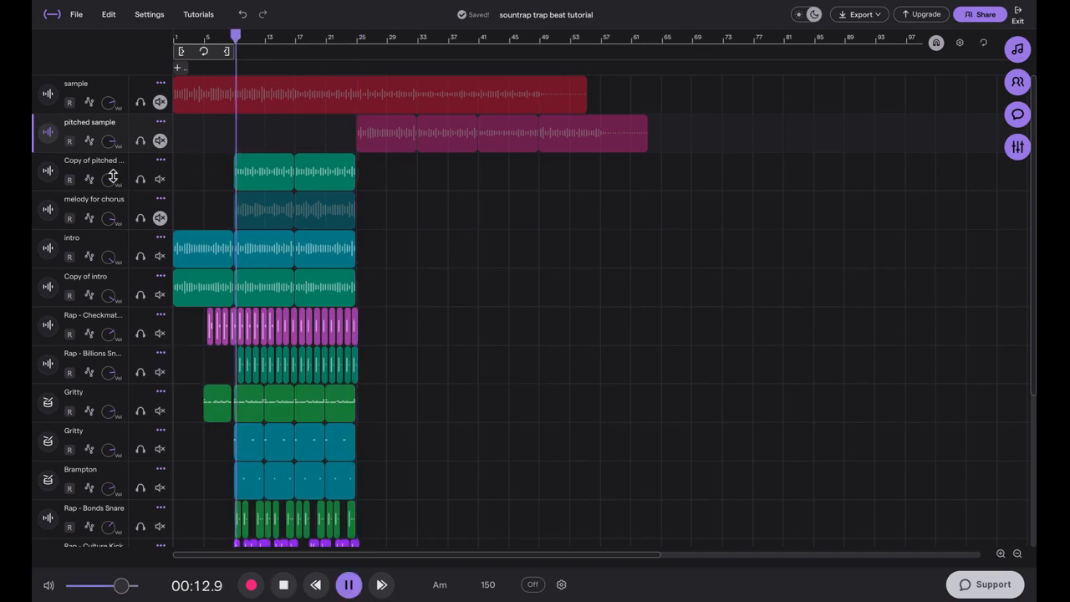
{"action": "left_click", "coordinate": [140, 179]}
{"action": "left_click", "coordinate": [293, 142]}
{"action": "left_click", "coordinate": [139, 180]}
{"action": "left_click", "coordinate": [237, 148]}
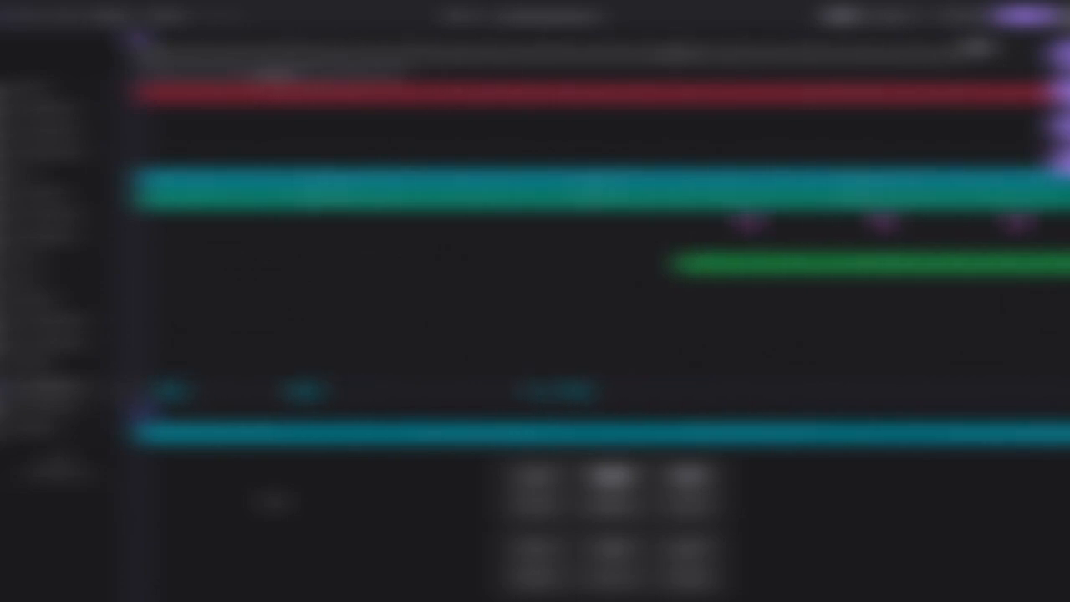
{"action": "key", "text": "space"}
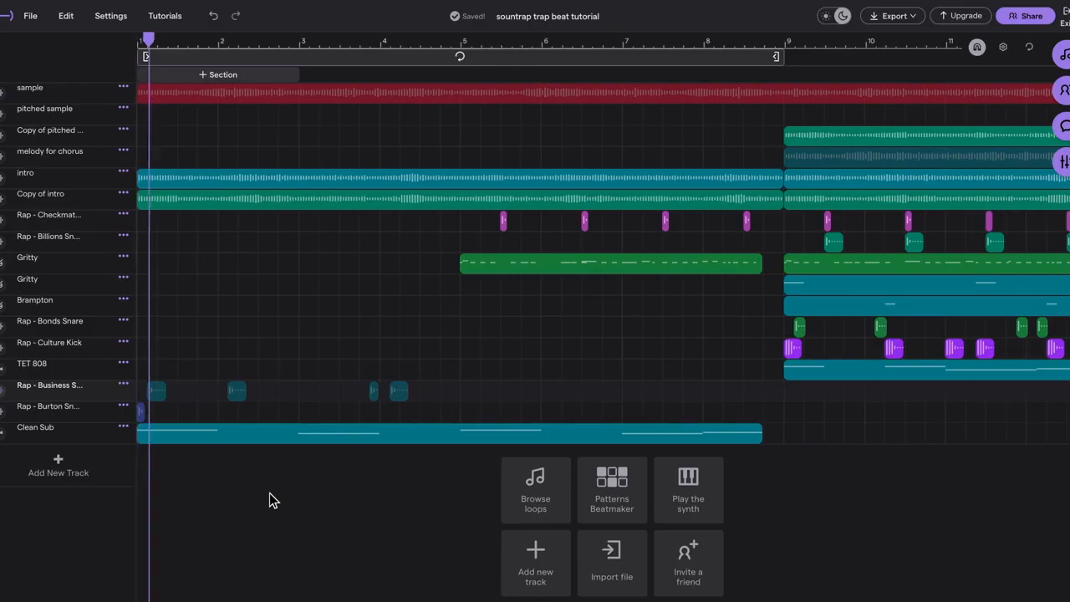